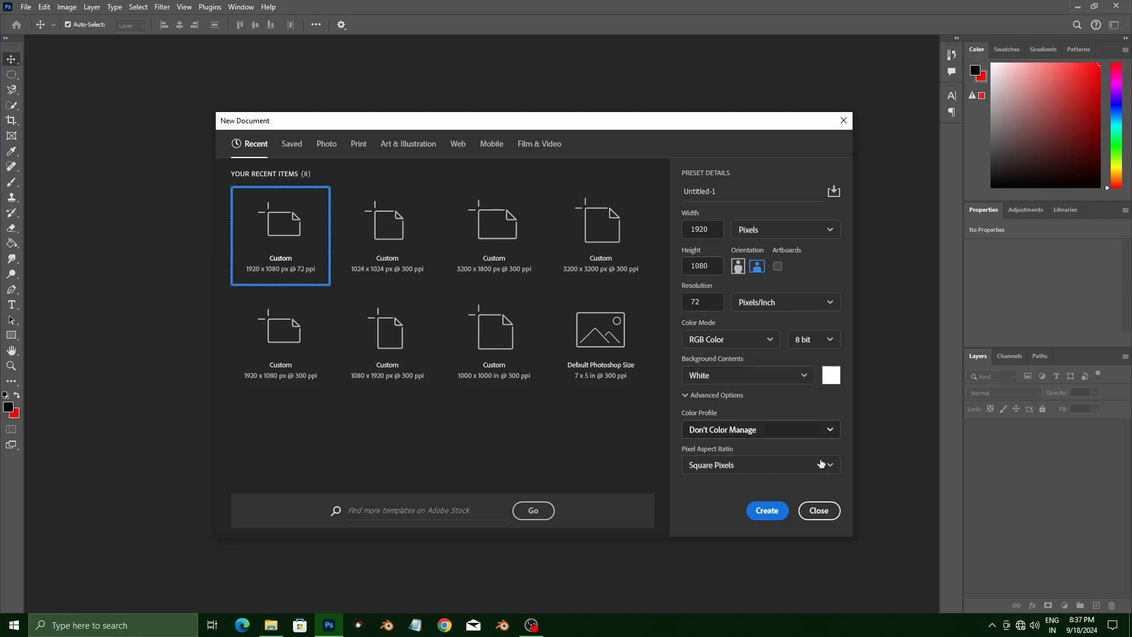
Step: Create a new 1920 × 1080 pixel document at 72 ppi in 8-bit RGB Color with a white background
click(767, 511)
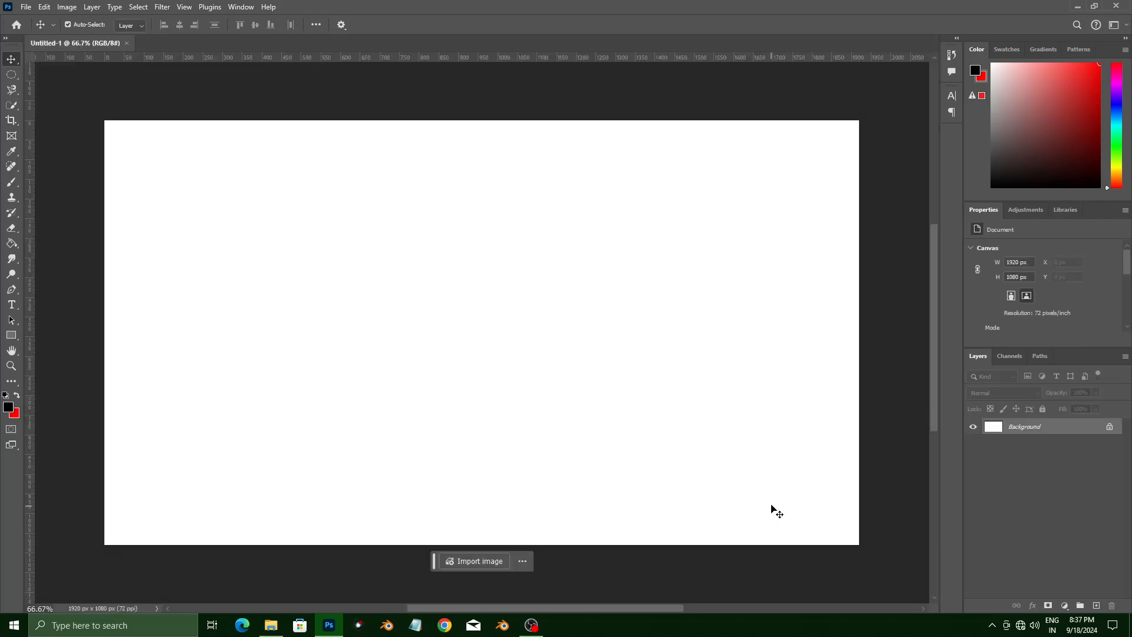
scroll(268, 248, down, 2)
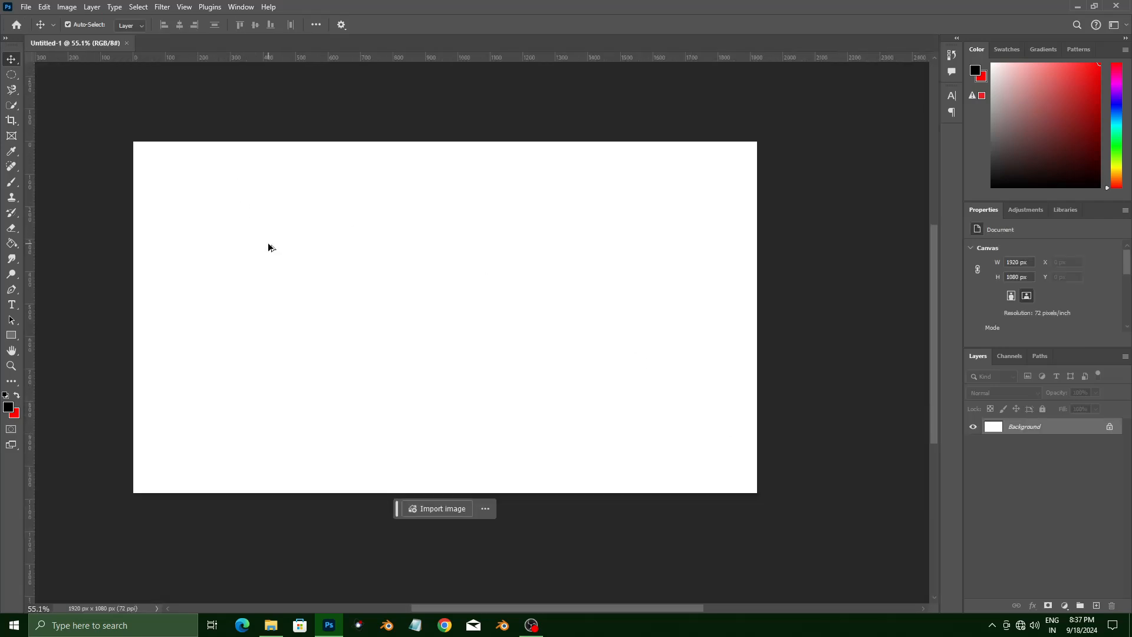
scroll(268, 248, up, 2)
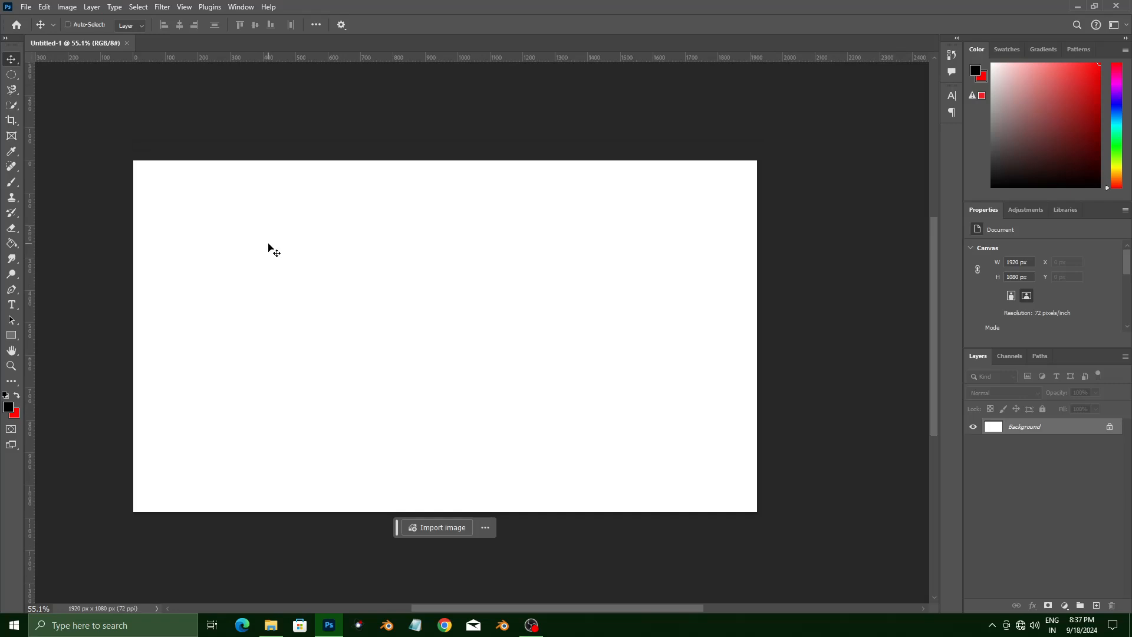
scroll(268, 248, right, 2)
scroll(268, 248, left, 3)
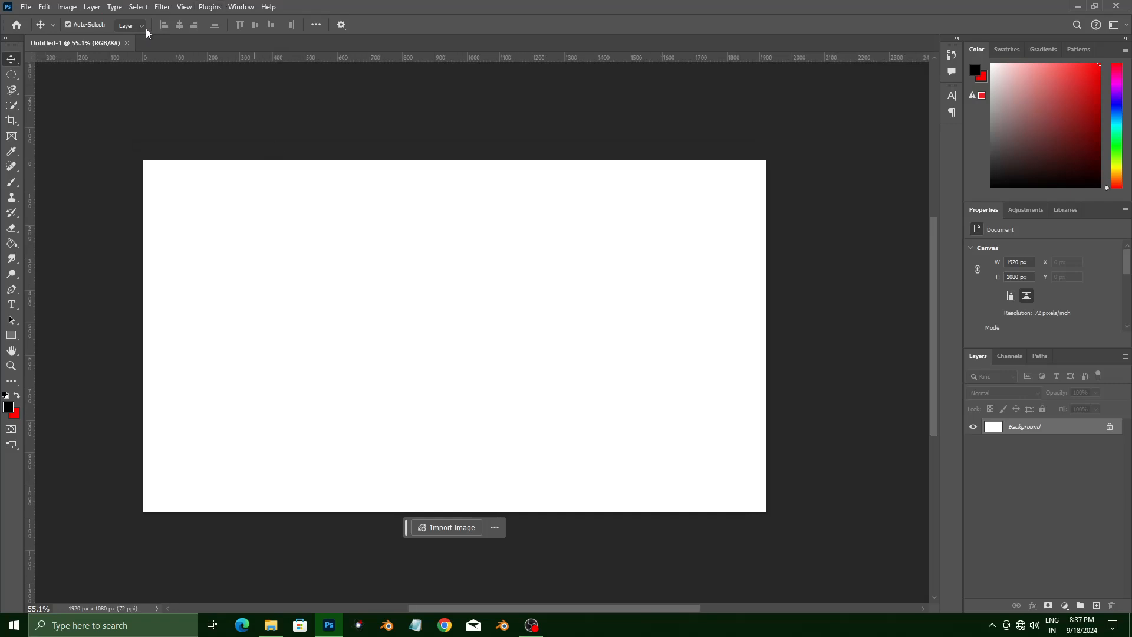
click(272, 625)
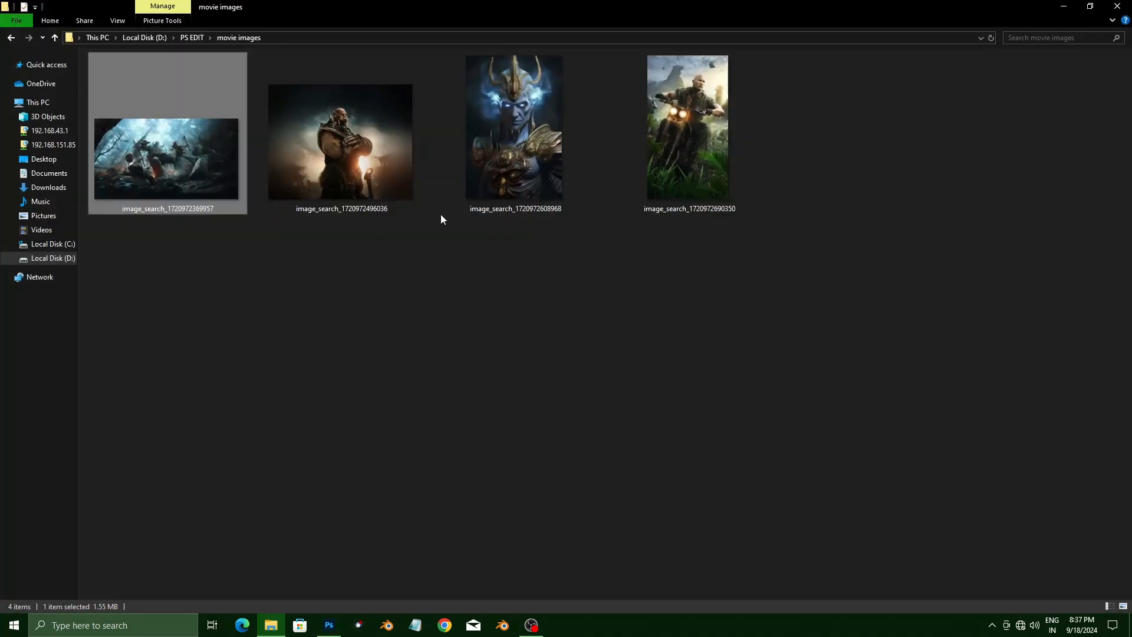
click(239, 302)
click(173, 140)
drag(190, 161, 354, 469)
drag(345, 619, 419, 328)
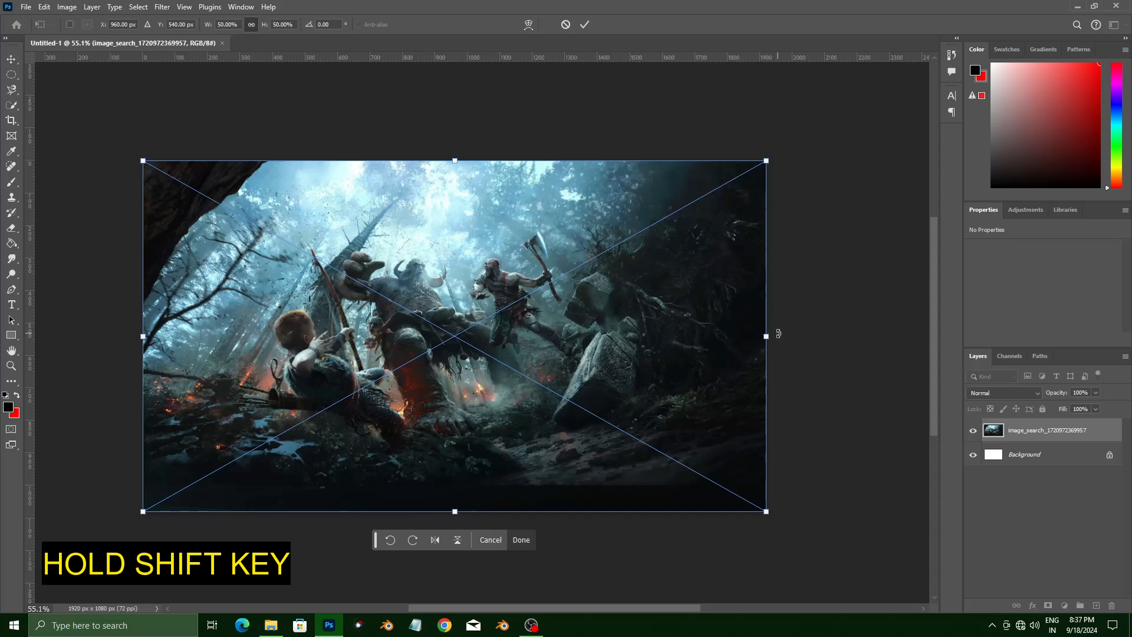
Step: Narrow the forest battle image, shift it to the canvas's left side and rotate it slightly clockwise
drag(778, 333, 651, 366)
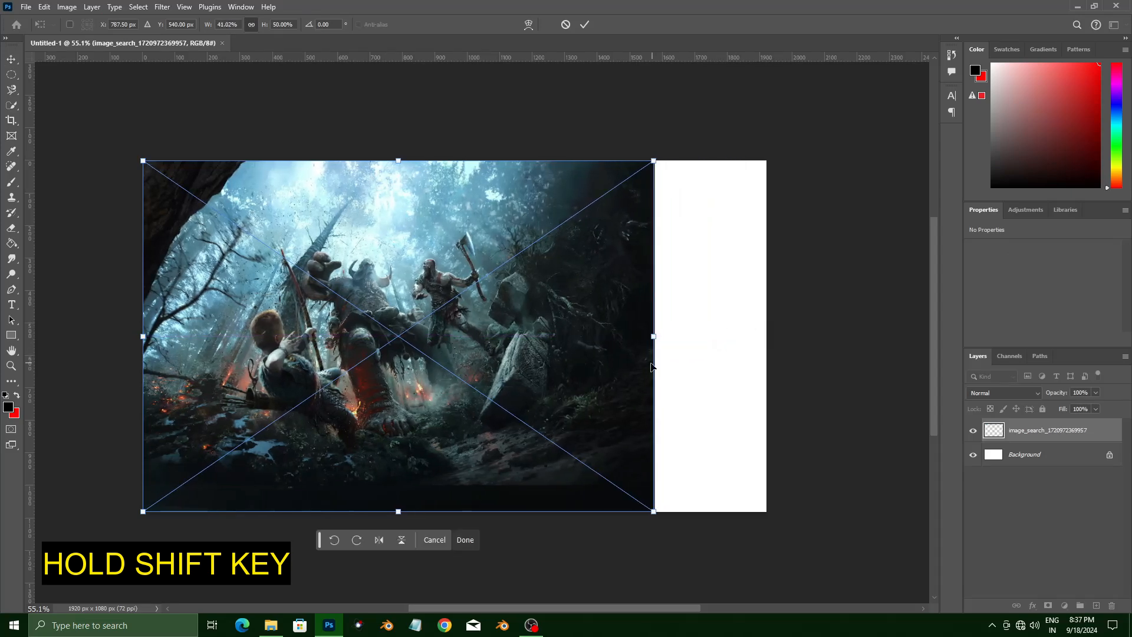
drag(682, 330, 685, 356)
drag(526, 366, 391, 359)
drag(504, 531, 577, 601)
drag(373, 406, 383, 362)
drag(329, 627, 404, 335)
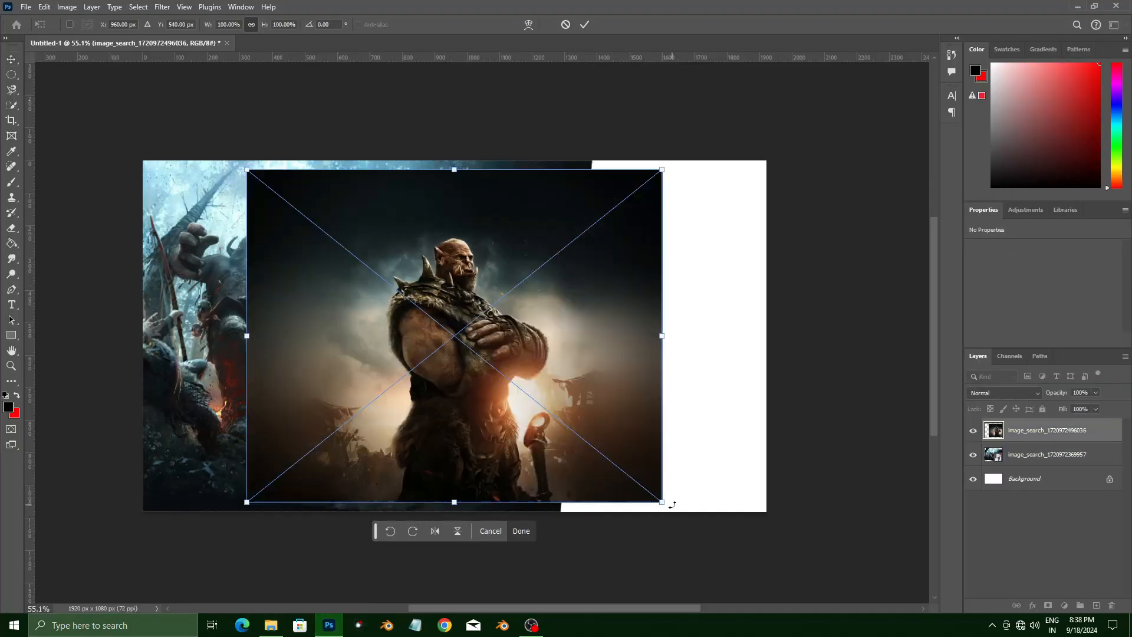
drag(672, 504, 708, 533)
drag(524, 389, 497, 374)
drag(673, 342, 653, 344)
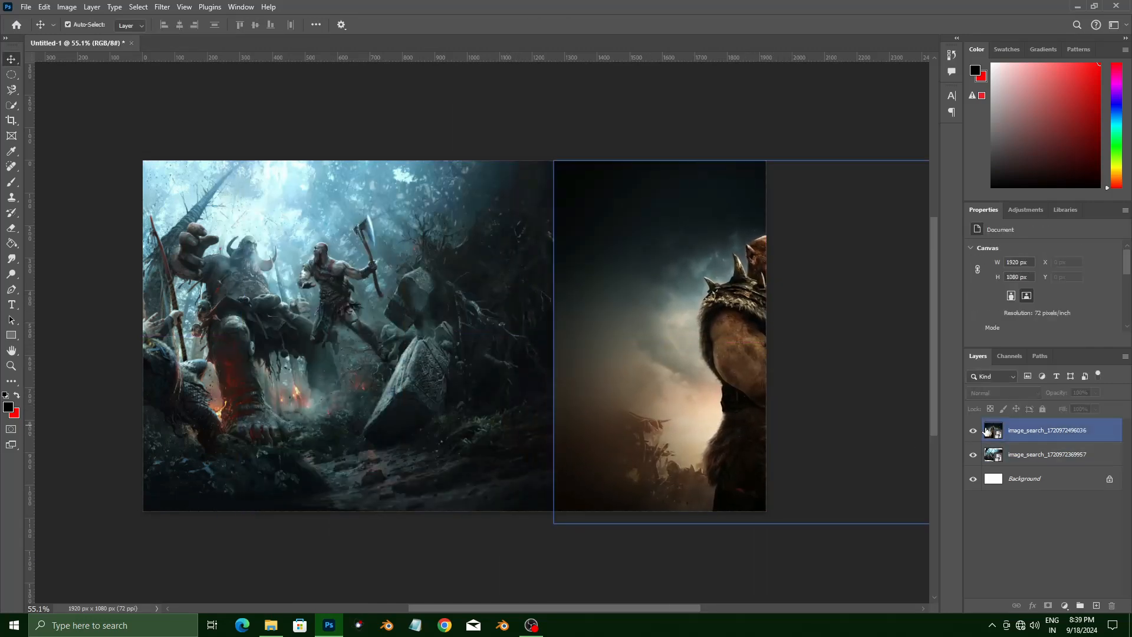
Step: With the orc layer hidden, transform the forest image to about 49.5% width, 60.4% height and -7.5° rotation on the canvas's left side
click(973, 431)
click(1019, 458)
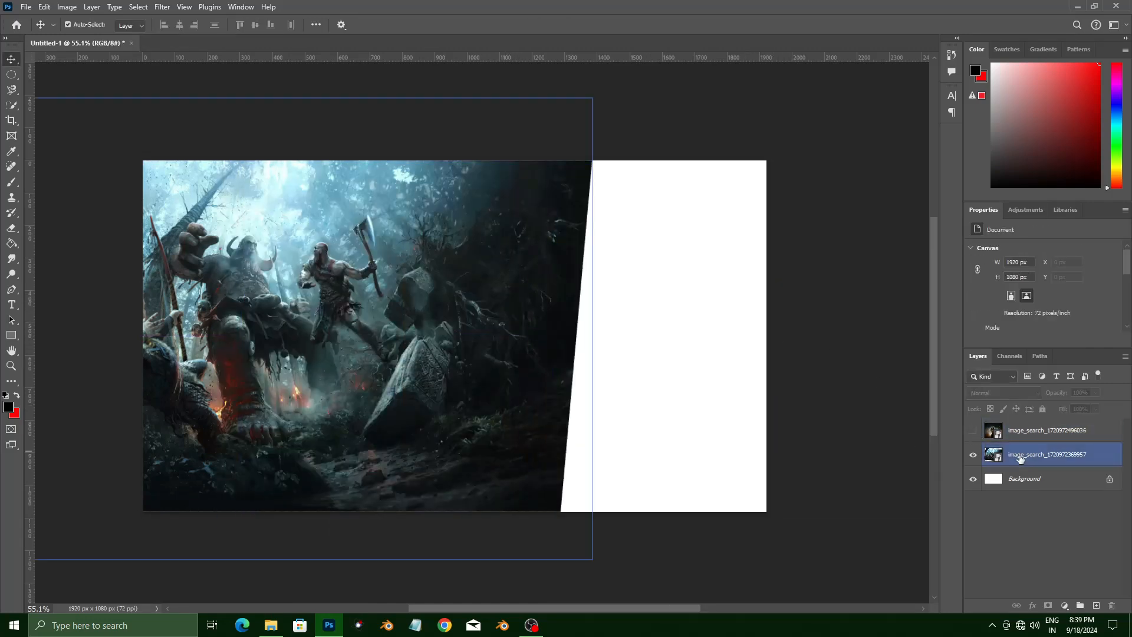
key(ctrl+t)
drag(596, 377, 595, 286)
drag(405, 325, 398, 334)
drag(590, 498, 634, 508)
drag(354, 346, 342, 350)
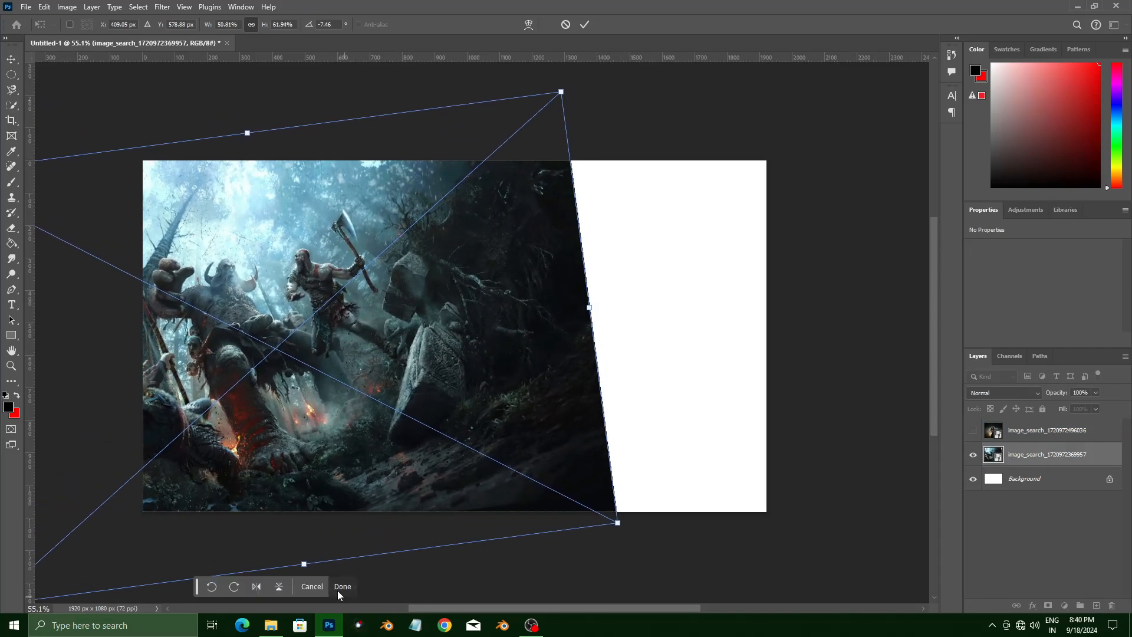
drag(561, 92, 547, 104)
drag(352, 411, 356, 411)
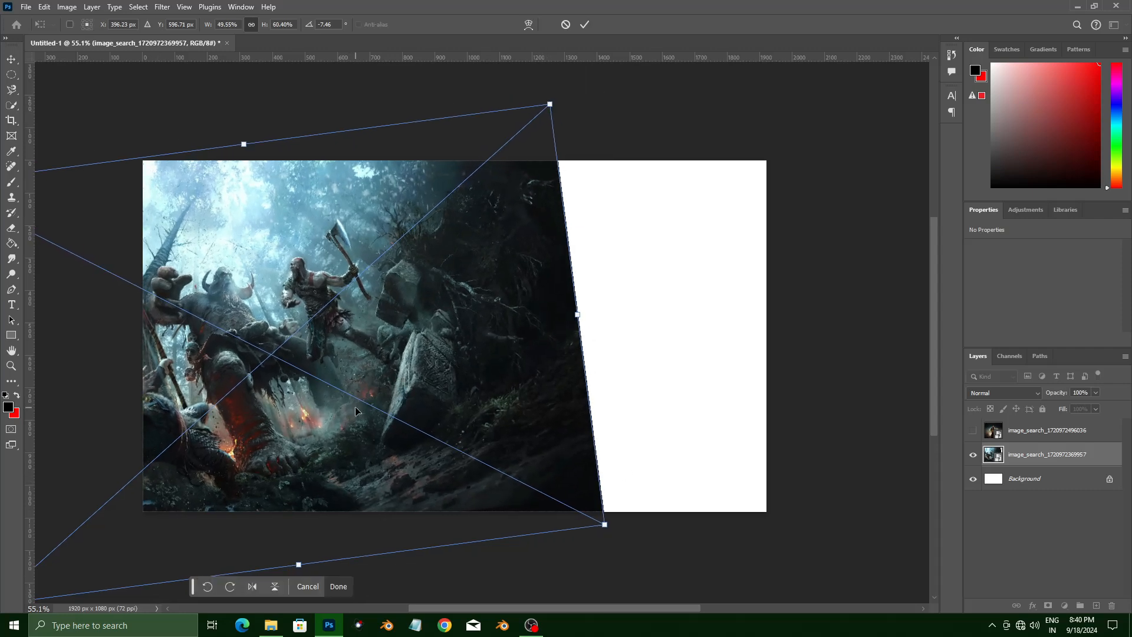
drag(288, 395, 289, 395)
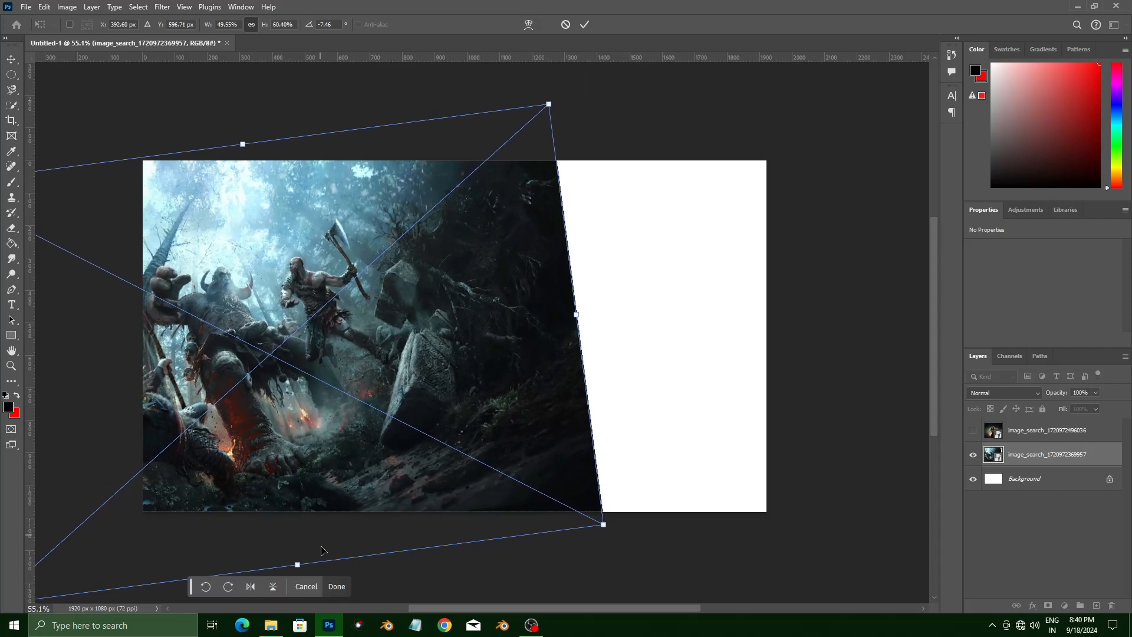
click(337, 586)
Step: Show the orc layer, lock the forest layer, and move the orc image to about X 305 px, Y -18 px
click(973, 430)
drag(642, 366, 429, 353)
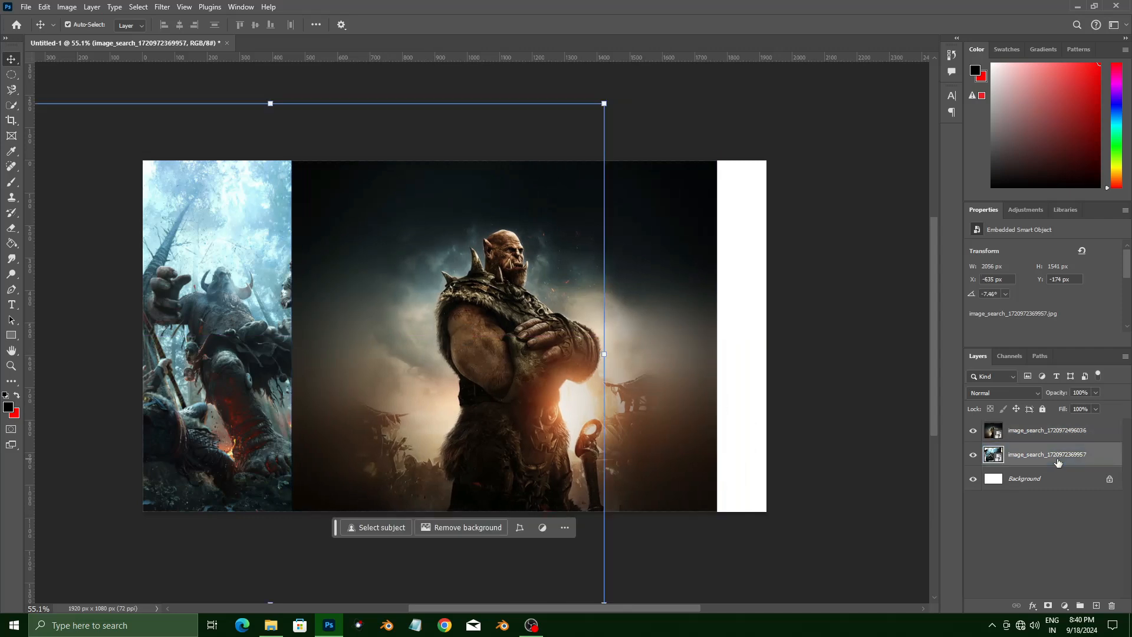
click(1036, 440)
drag(357, 333, 308, 338)
drag(395, 368, 396, 362)
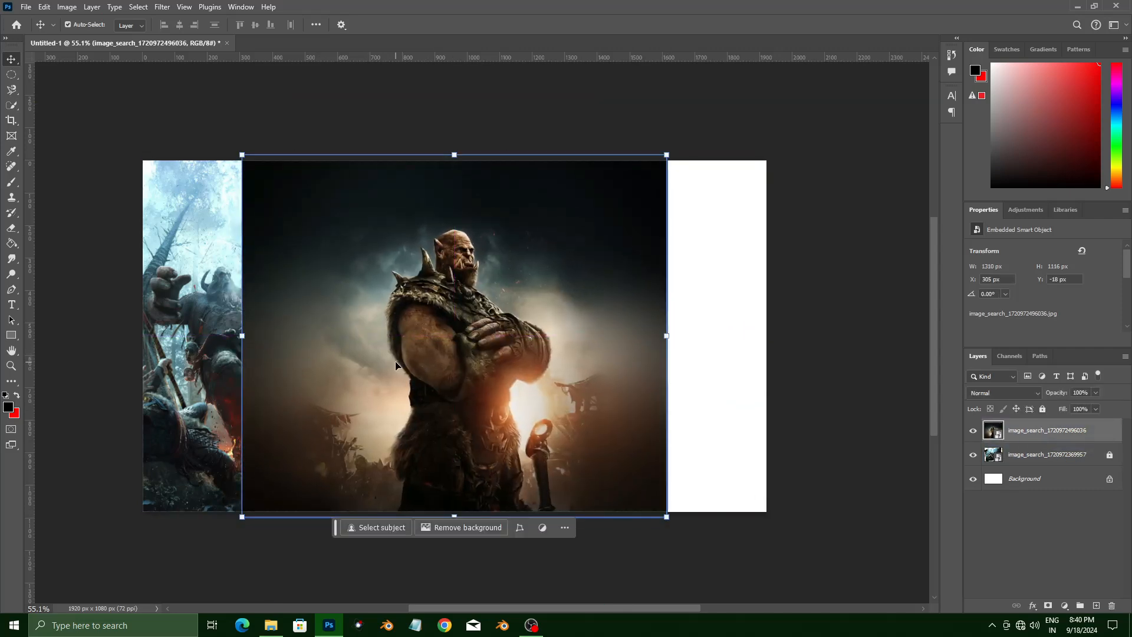
Step: Draw a tall elliptical selection around the orc and add it as a mask on the orc layer
click(10, 76)
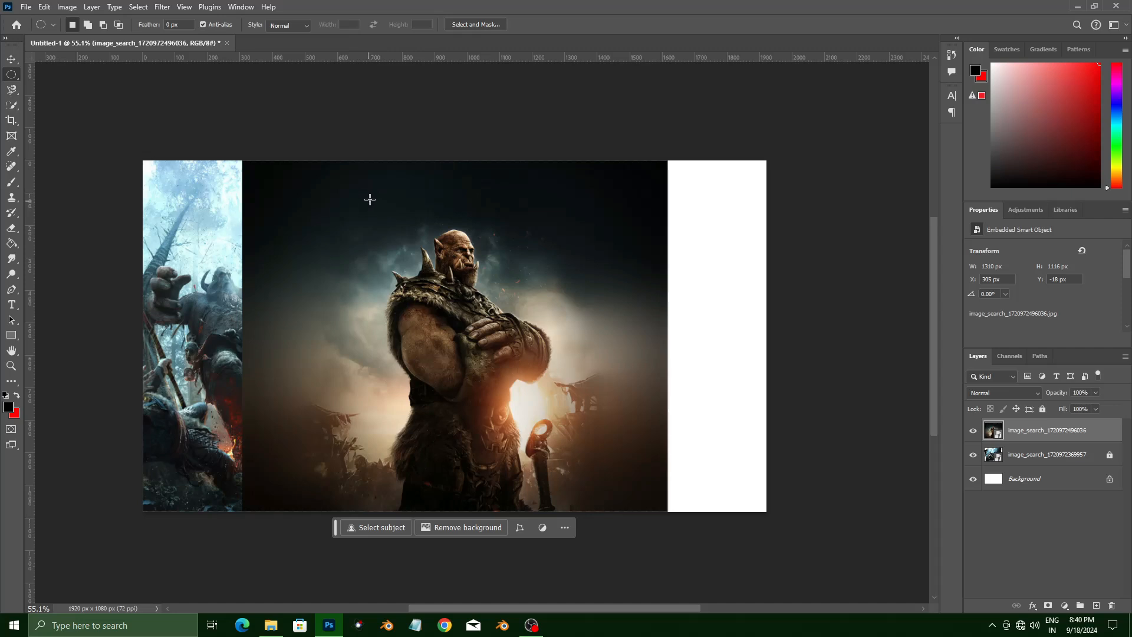
drag(361, 190, 624, 529)
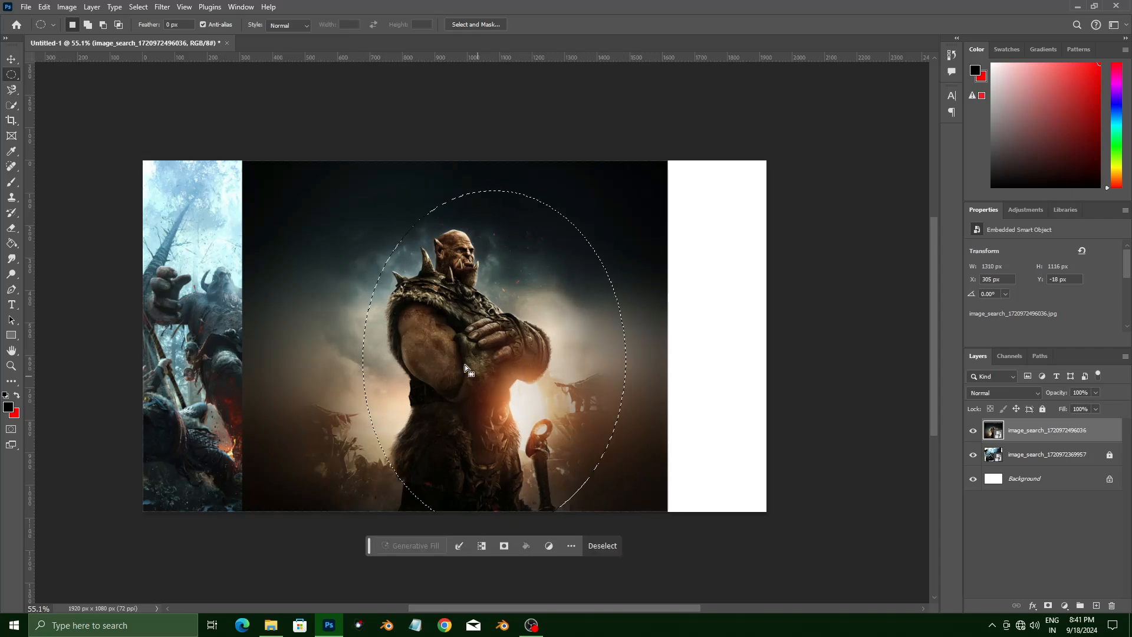
mouse_move(416, 328)
mouse_down()
mouse_move(423, 318)
mouse_move(429, 327)
mouse_up()
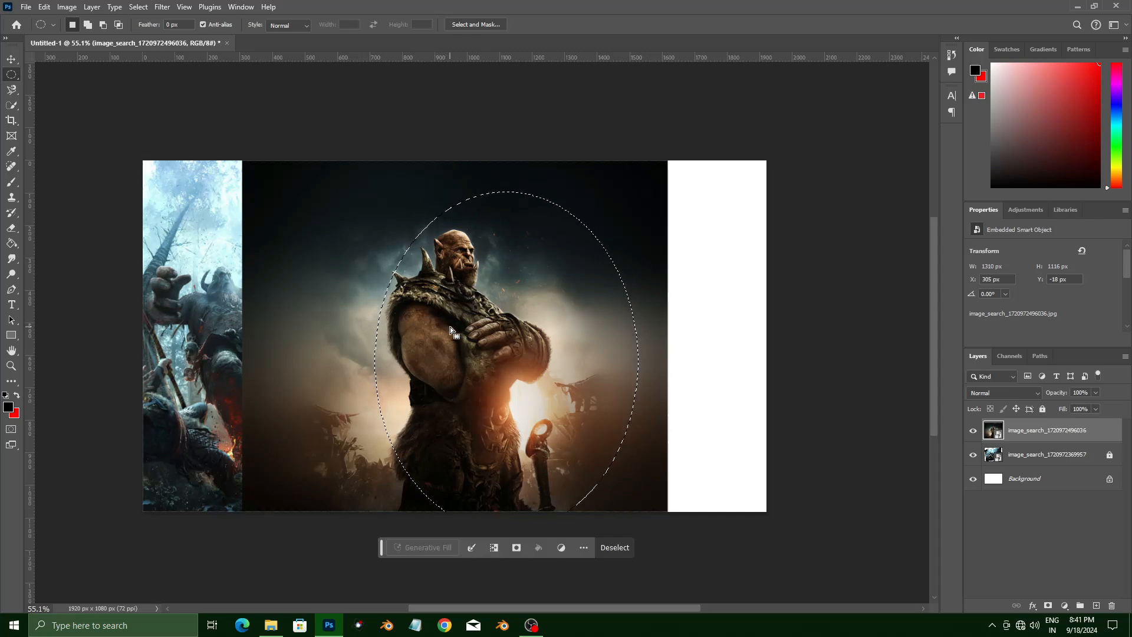
drag(450, 324, 450, 316)
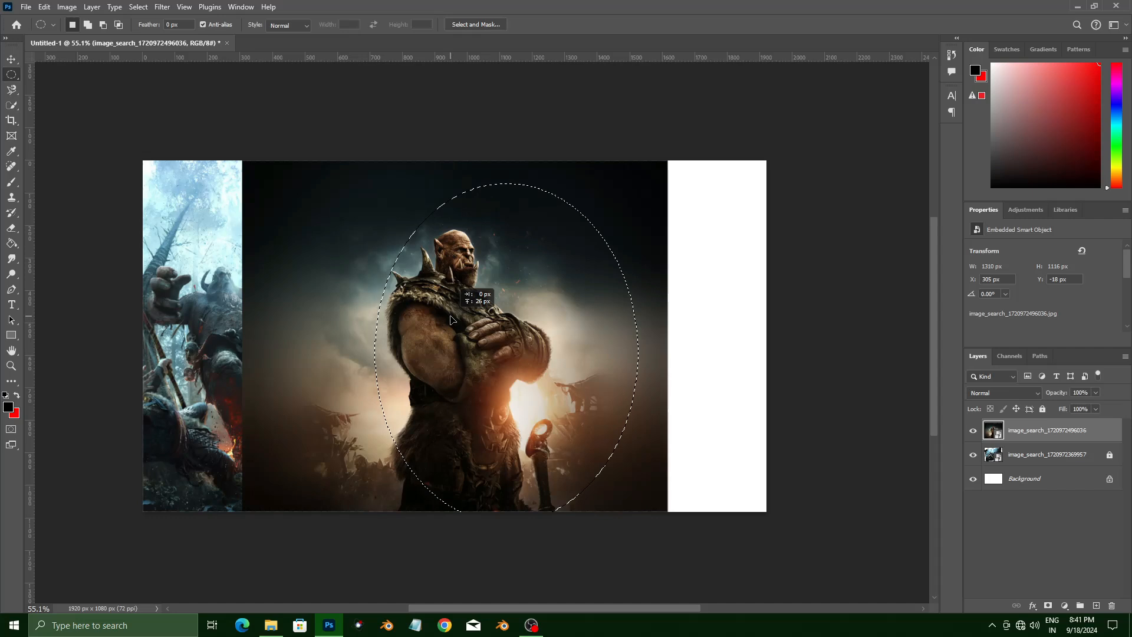
drag(450, 320, 453, 318)
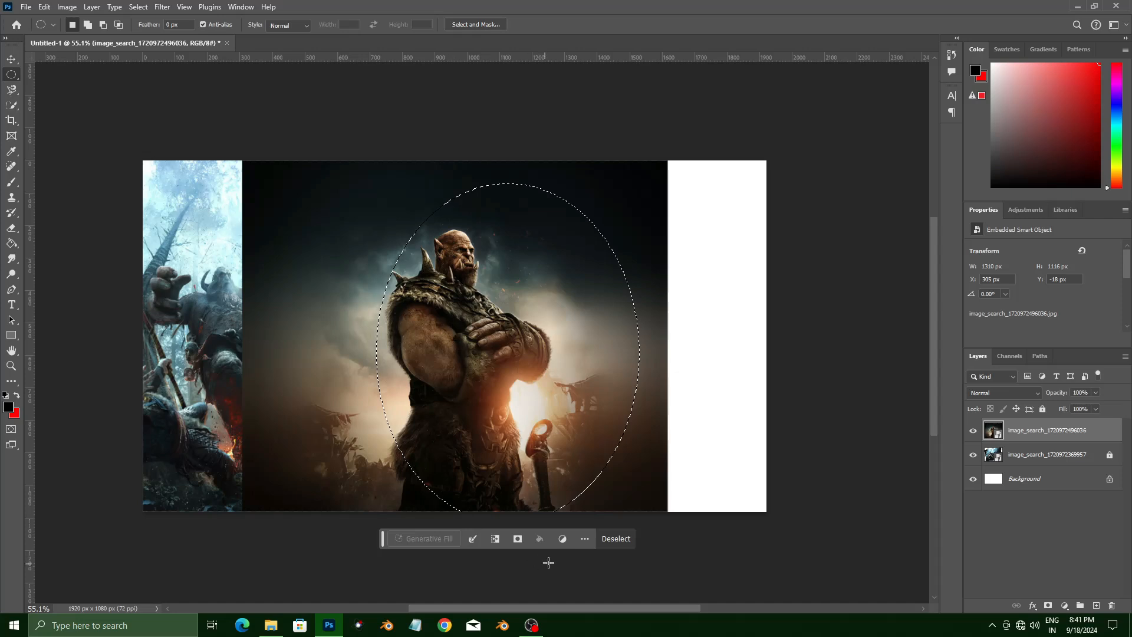
double_click(1049, 606)
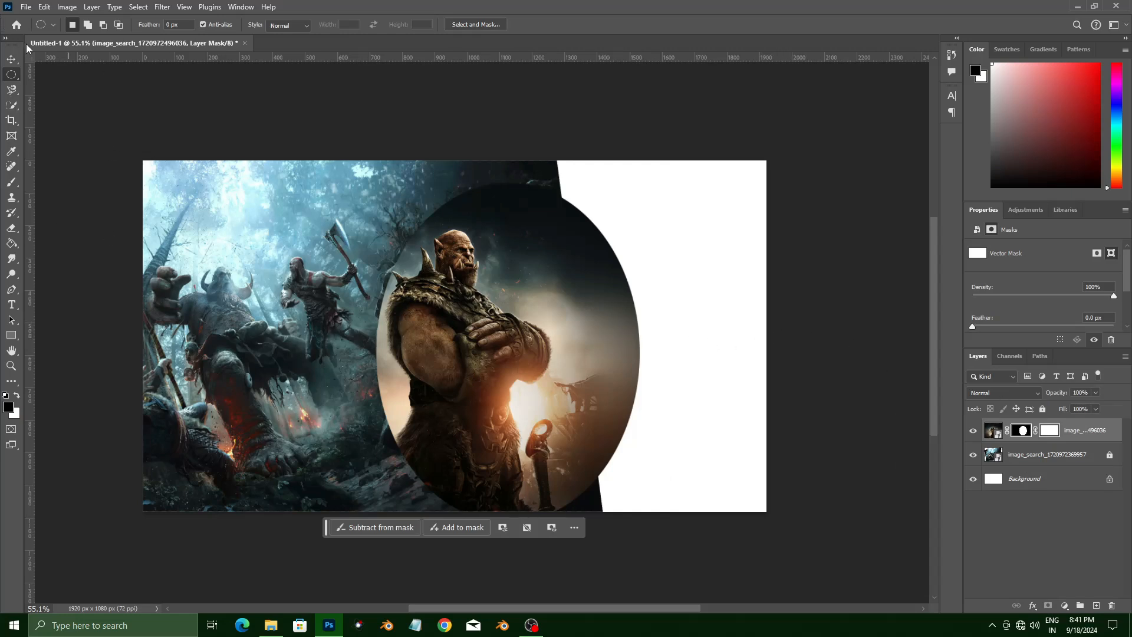
click(12, 62)
drag(667, 155, 740, 92)
drag(566, 310, 534, 313)
click(1026, 455)
click(1042, 408)
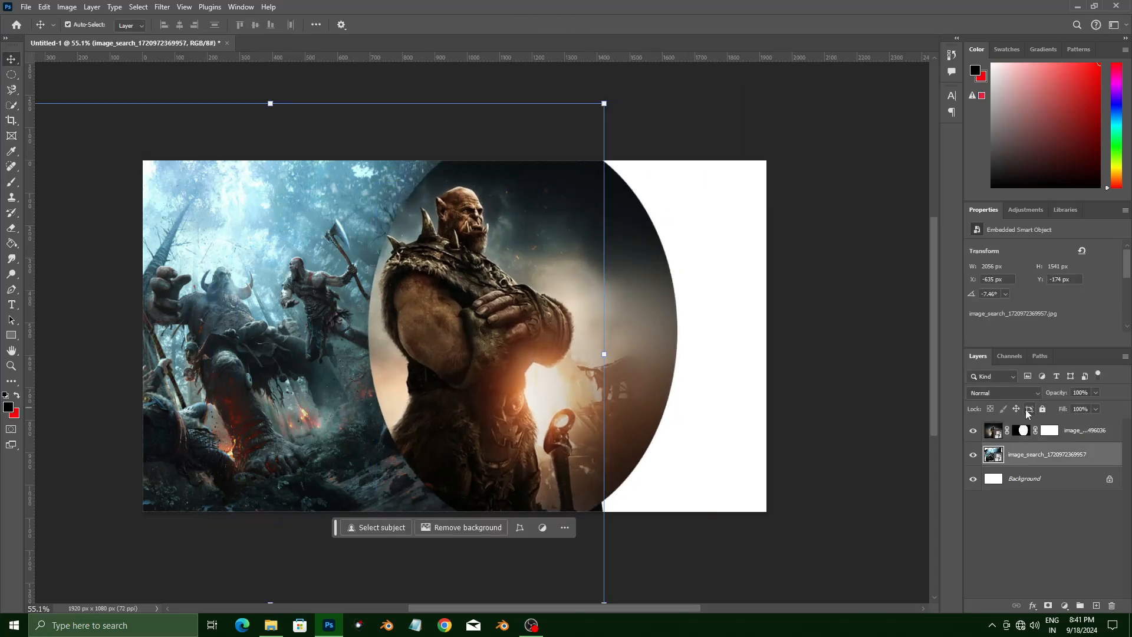
key(ctrl+z)
key(ctrl+z)
key(ctrl+z)
Step: Enlarge the masked orc image beyond the canvas height and move it left over the forest image
click(1049, 438)
drag(667, 155, 733, 99)
key(Return)
drag(616, 316, 566, 311)
drag(683, 512, 722, 544)
drag(513, 334, 510, 332)
Step: With the orc layer hidden, unlock the forest image layer and narrow the image slightly from its right edge
click(1024, 455)
click(973, 430)
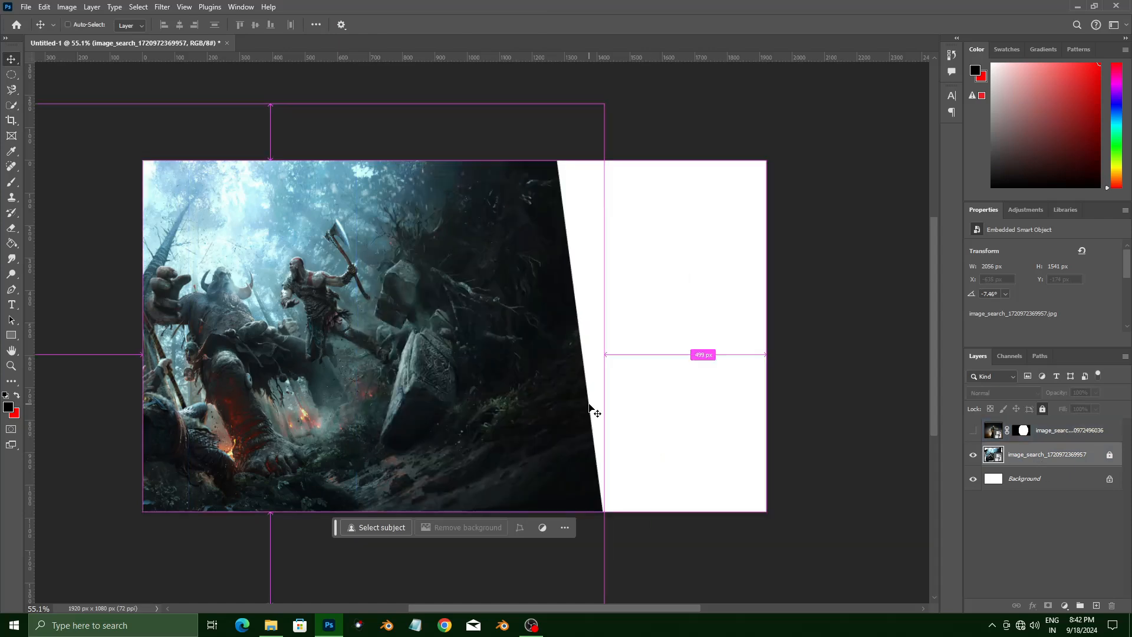
click(1042, 409)
key(ctrl+t)
drag(576, 316, 551, 319)
key(Return)
Step: Show the orc layer and narrow the masked orc image from its right edge
click(973, 430)
click(367, 293)
key(ctrl+t)
drag(721, 319, 685, 315)
click(270, 625)
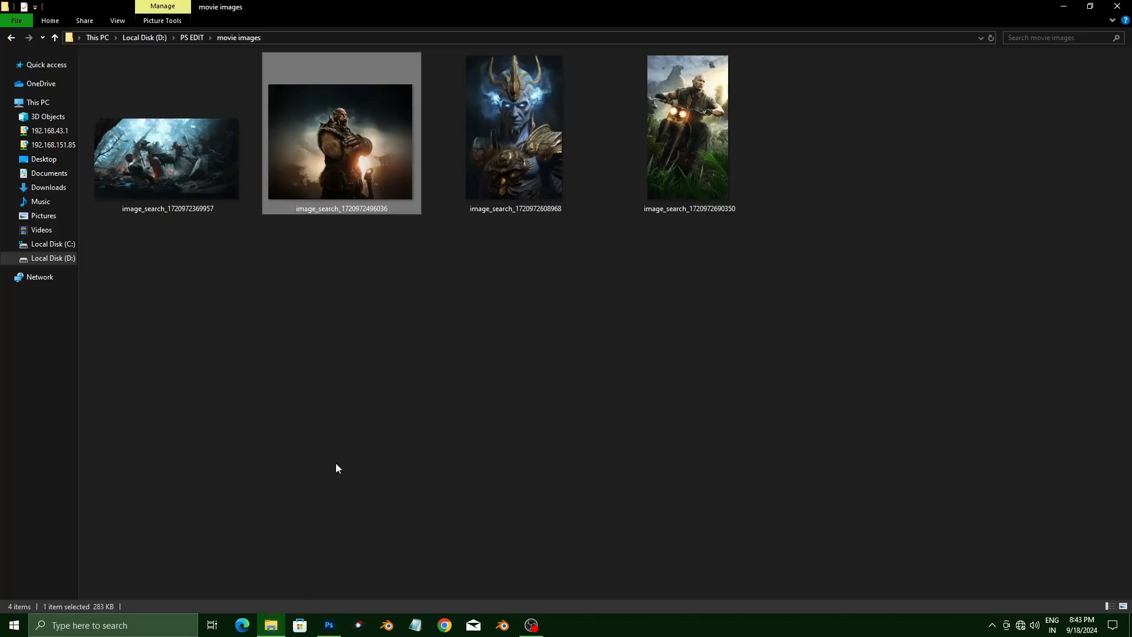
click(541, 142)
drag(525, 144, 644, 345)
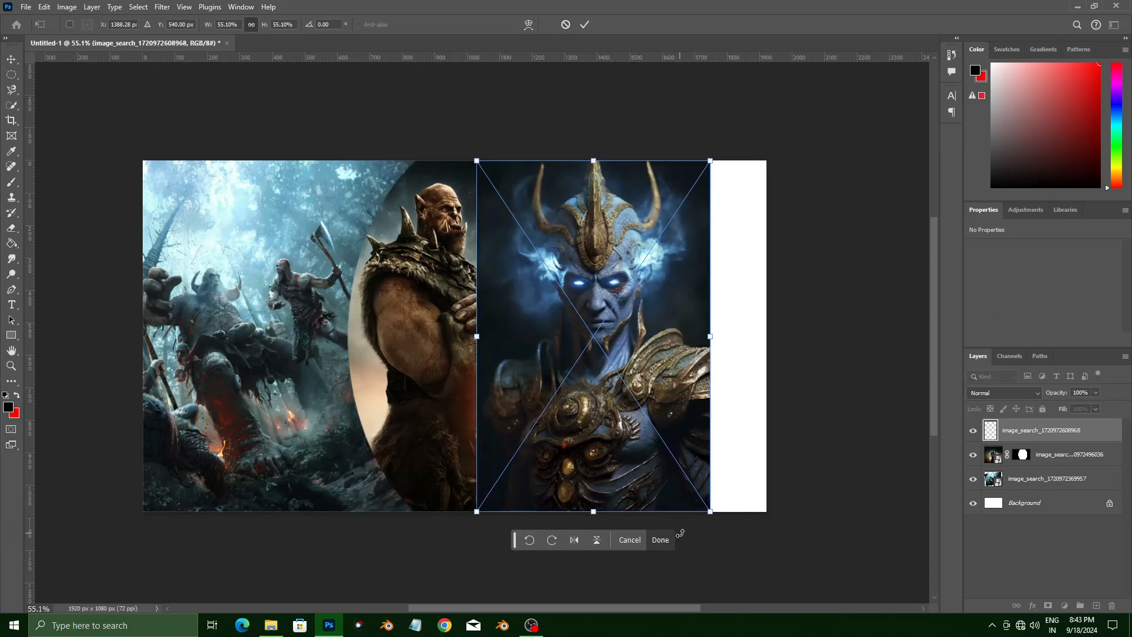
click(668, 540)
Step: Draw a tall elliptical selection over the blue horned warrior and mask its layer with it
click(11, 75)
drag(515, 180, 780, 544)
mouse_move(616, 371)
mouse_down()
mouse_move(592, 351)
mouse_move(631, 322)
mouse_up()
click(1048, 606)
Step: Transform the masked horned warrior to about 92.5% width and 104.5% height
key(v)
key(ctrl+t)
key(Return)
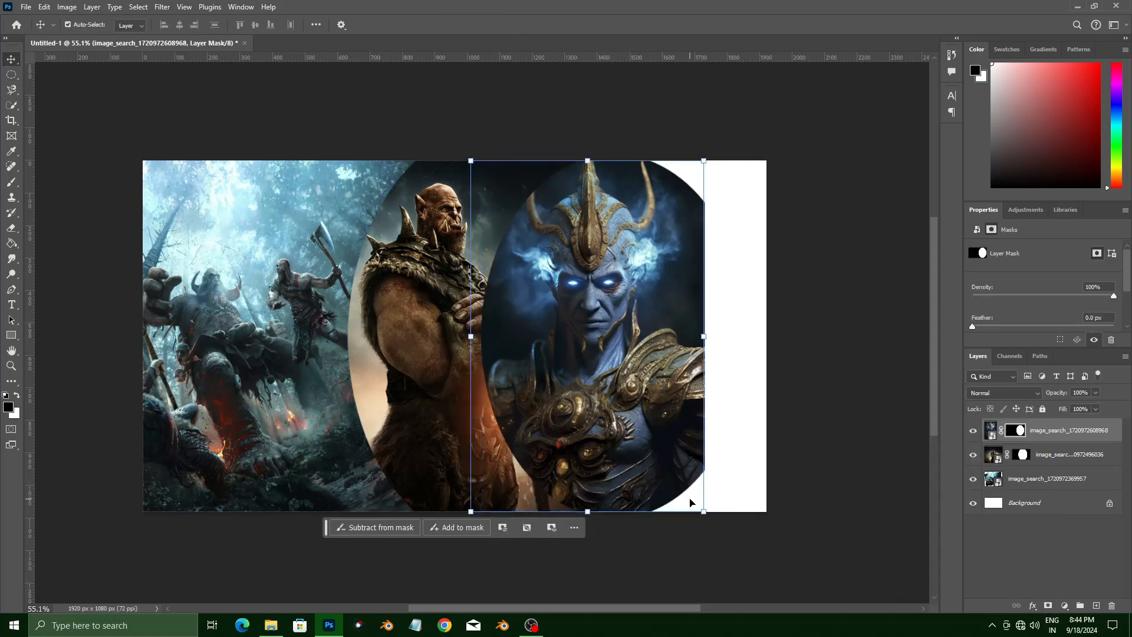
key(ctrl+t)
drag(703, 336, 686, 337)
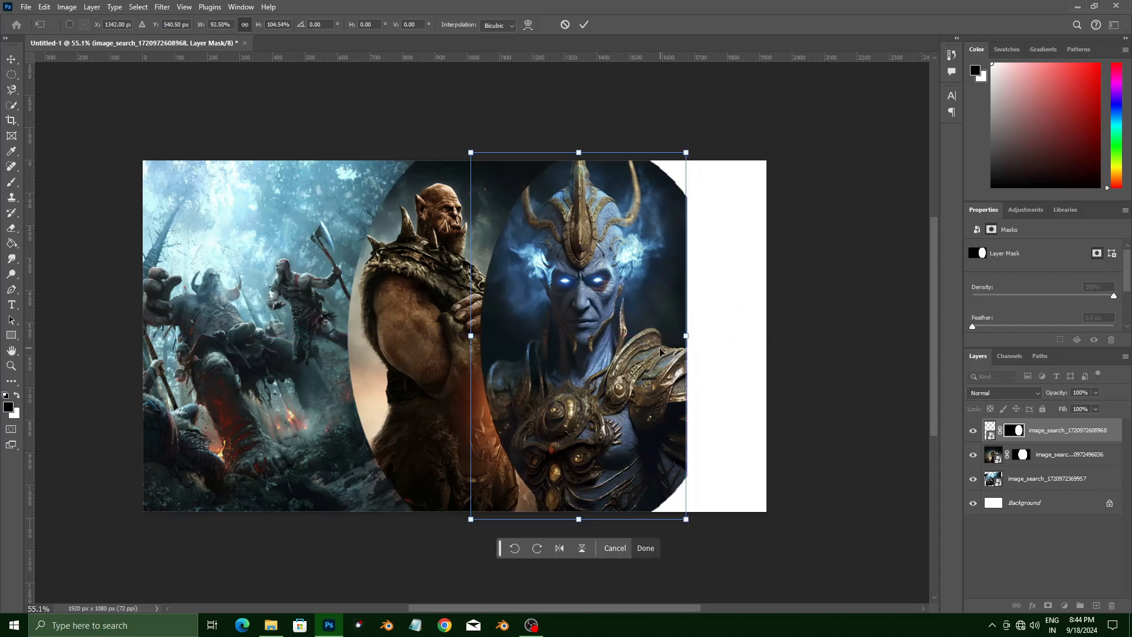
key(Return)
click(273, 624)
click(683, 150)
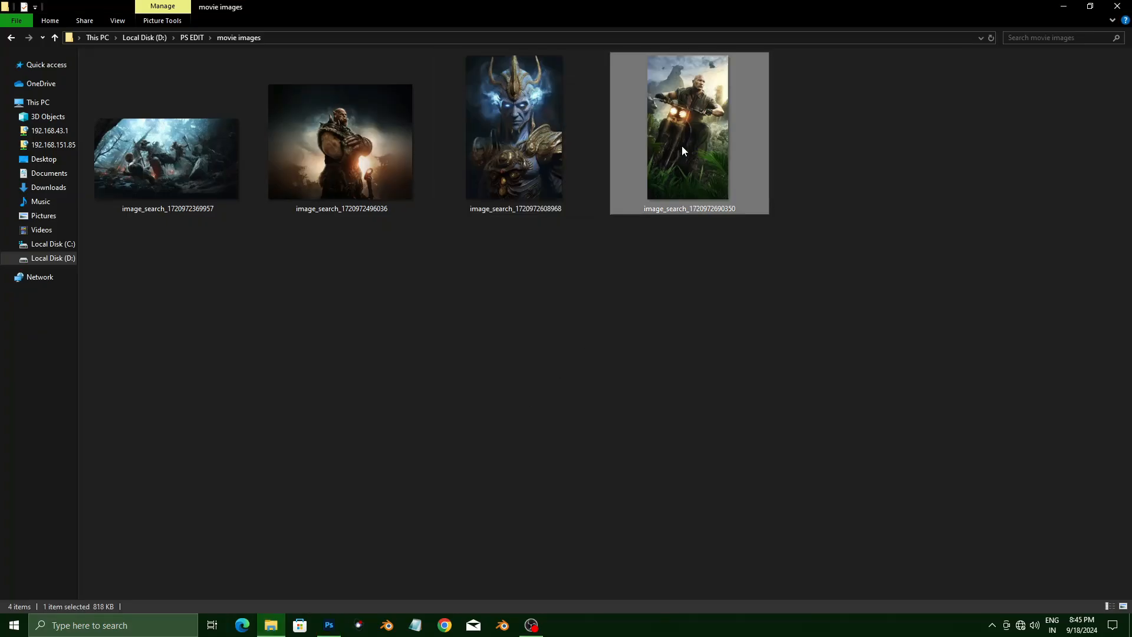
drag(688, 137, 767, 336)
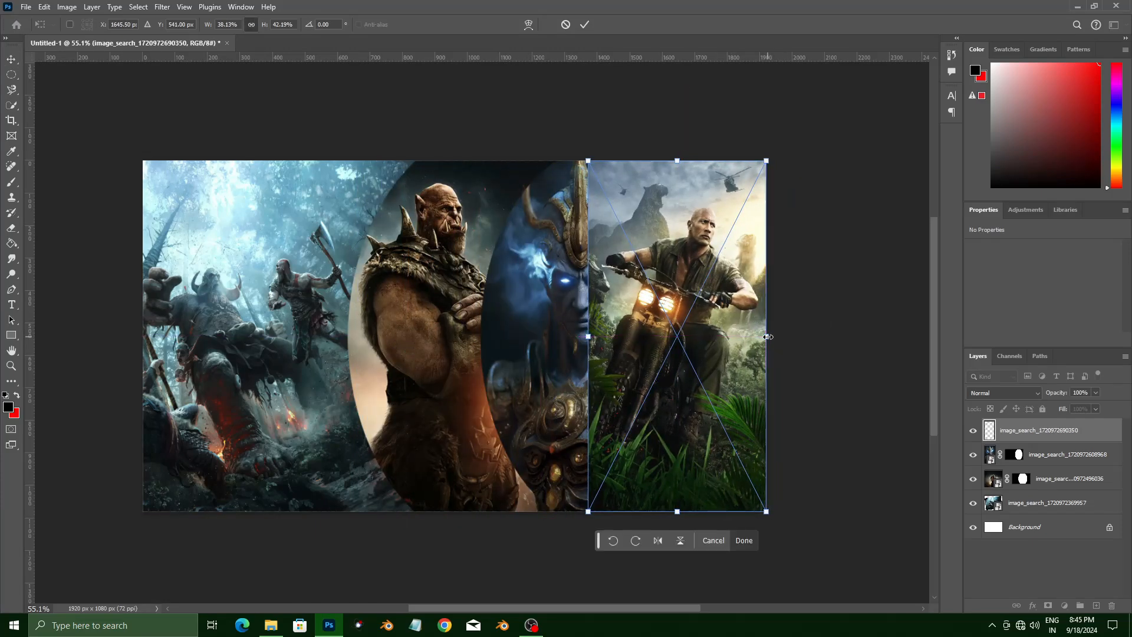
drag(766, 511, 837, 578)
drag(719, 413, 649, 379)
drag(751, 587, 720, 524)
drag(648, 354, 651, 381)
drag(720, 544, 705, 517)
key(Return)
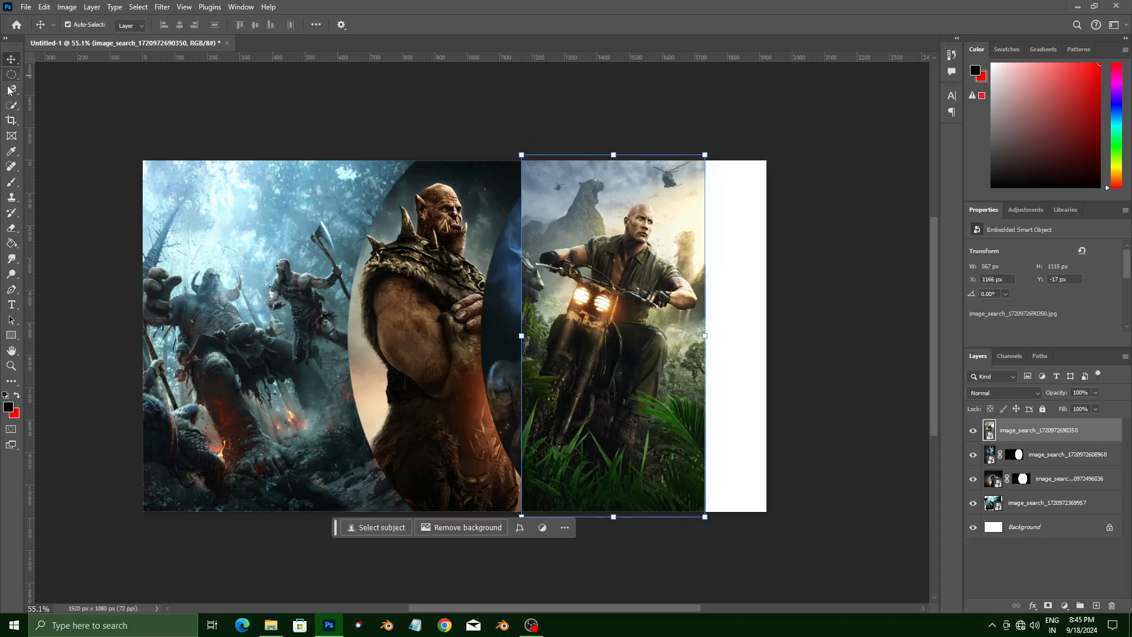
Step: Draw a tall elliptical selection over the motorcycle rider and mask the rider's layer with it
key(m)
mouse_move(537, 183)
mouse_down()
mouse_move(552, 286)
mouse_move(750, 537)
mouse_up()
drag(632, 349, 624, 313)
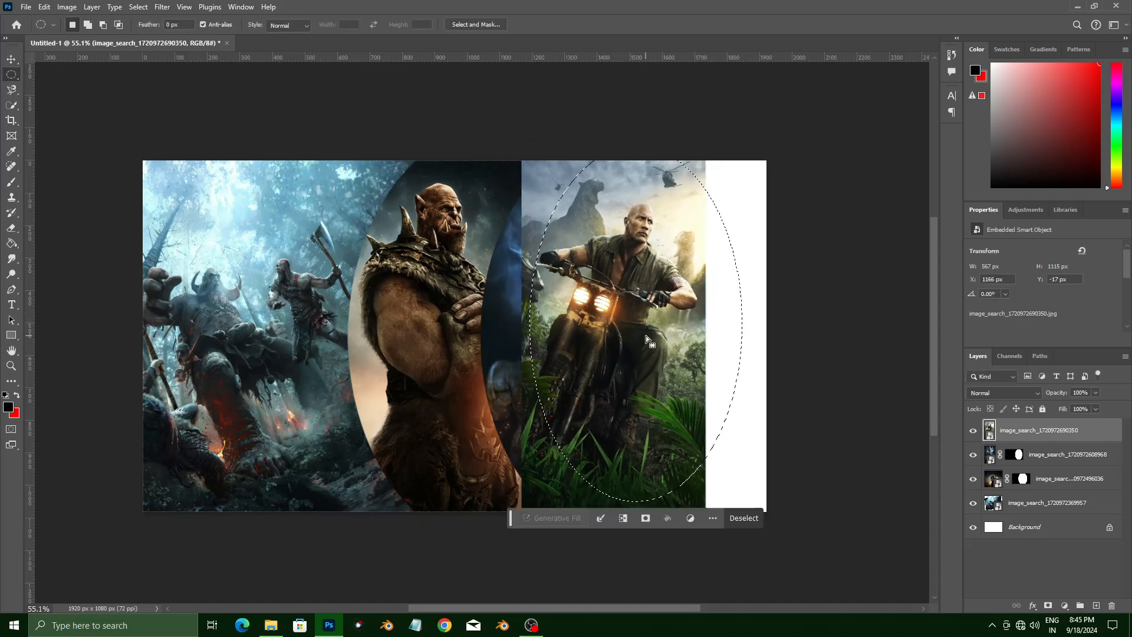
mouse_move(669, 357)
mouse_down()
mouse_move(682, 366)
mouse_move(666, 371)
mouse_up()
click(1046, 604)
Step: Scale the masked rider image to about 118% width and 123% height, filling the canvas's right edge
key(ctrl+t)
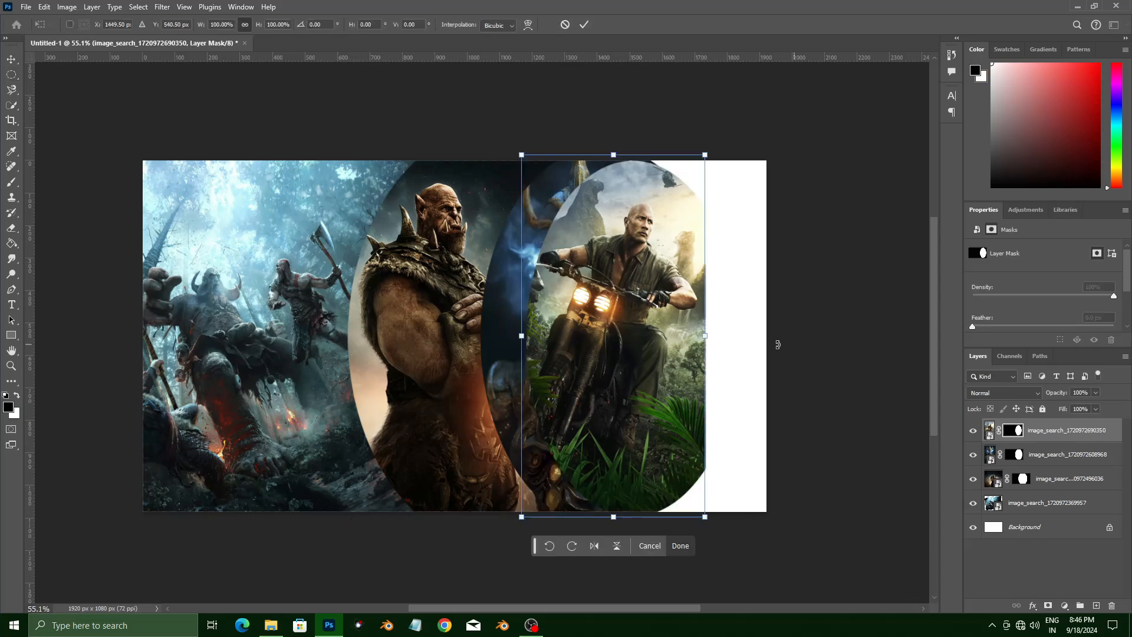
drag(705, 335, 735, 335)
drag(673, 401, 738, 396)
drag(817, 332, 807, 331)
drag(813, 543, 832, 564)
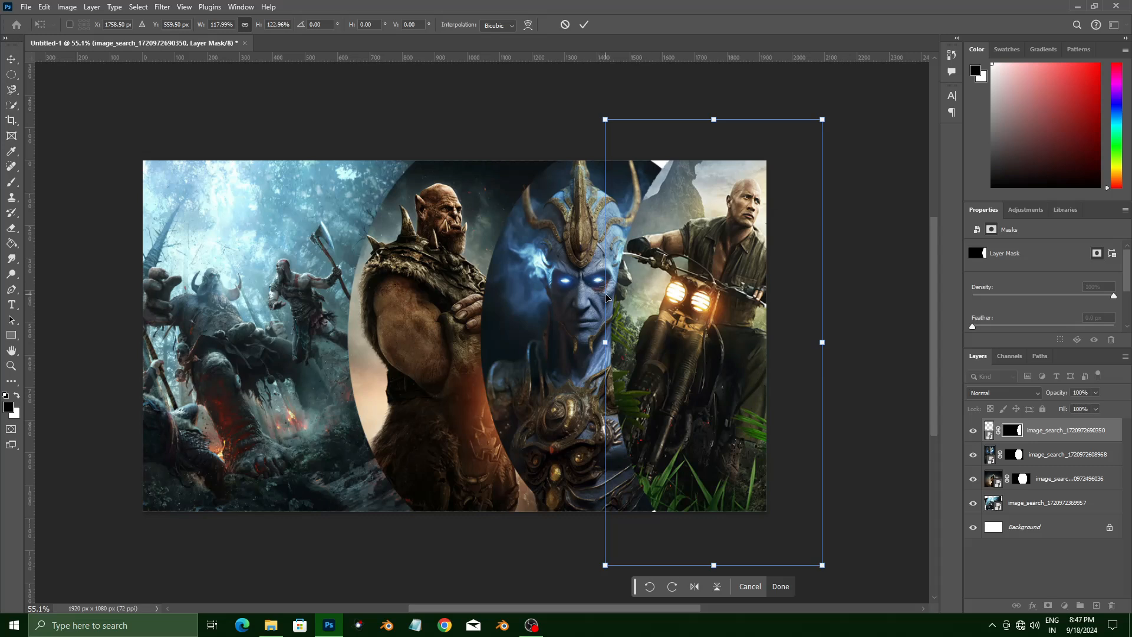
Step: Resize the horned warrior layer to about 666 × 1187 px and position it at about X 1014 px, Y -71 px
click(1057, 459)
key(ctrl+t)
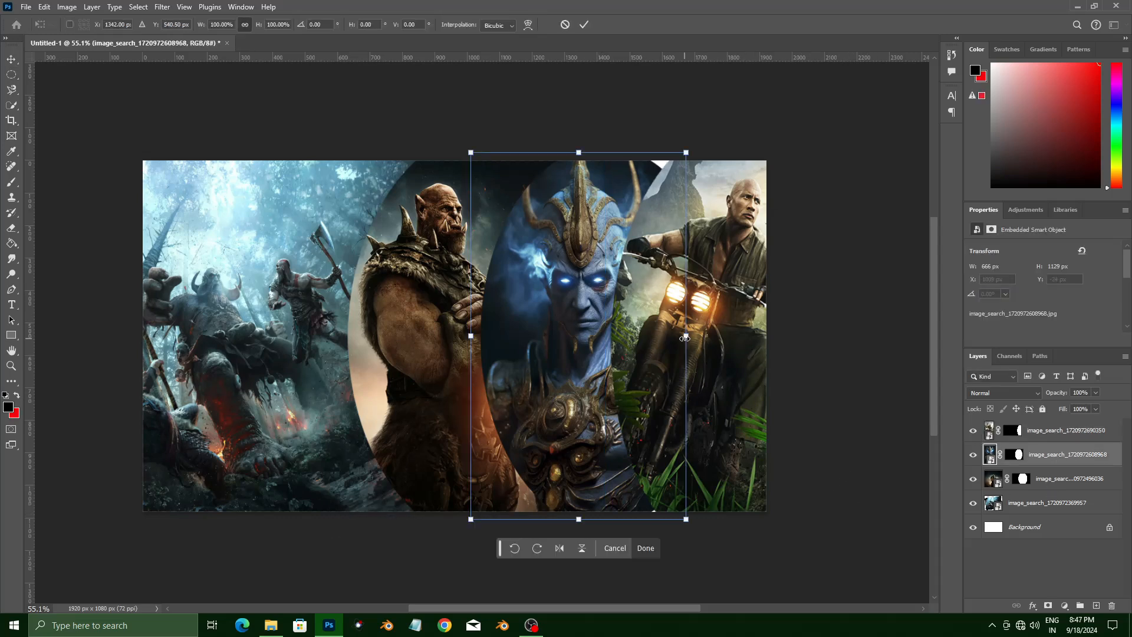
drag(685, 152, 695, 141)
drag(592, 324, 595, 329)
drag(697, 336, 685, 334)
drag(685, 145, 690, 140)
drag(592, 356, 588, 355)
key(Return)
key(m)
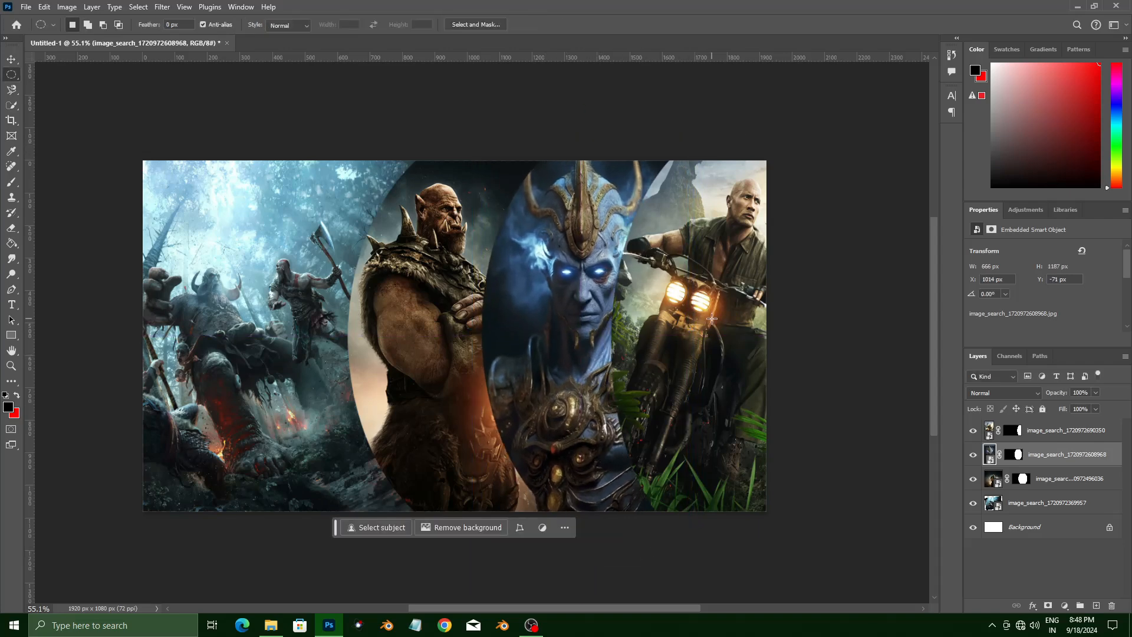
Step: Transform the motorcycle rider layer to about 693 × 1383 px with a tilt of about -0.98°, and shift the horned warrior layer slightly
click(1052, 430)
key(ctrl+t)
drag(854, 345, 848, 338)
click(1039, 460)
key(ctrl+t)
drag(722, 335, 731, 368)
key(Return)
click(1052, 430)
key(ctrl+t)
key(Return)
key(ctrl+t)
key(Return)
Step: Resize the horned warrior layer to about 674 × 1193 px with a rotation of about -0.30°, at X 1011 px, Y -75 px
click(1052, 455)
key(ctrl+t)
drag(583, 341, 587, 342)
drag(694, 336, 695, 336)
click(651, 558)
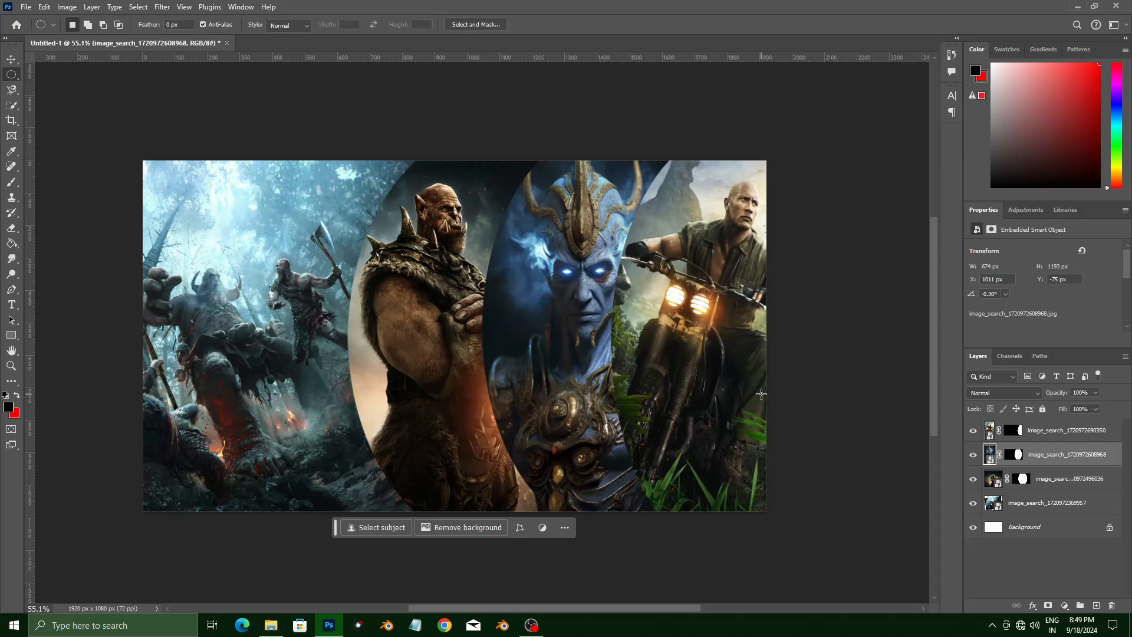
Step: Move the forest battle image upward and narrow it to about 1883 × 1492 px, keeping the canvas's left part covered
click(1061, 503)
key(ctrl+t)
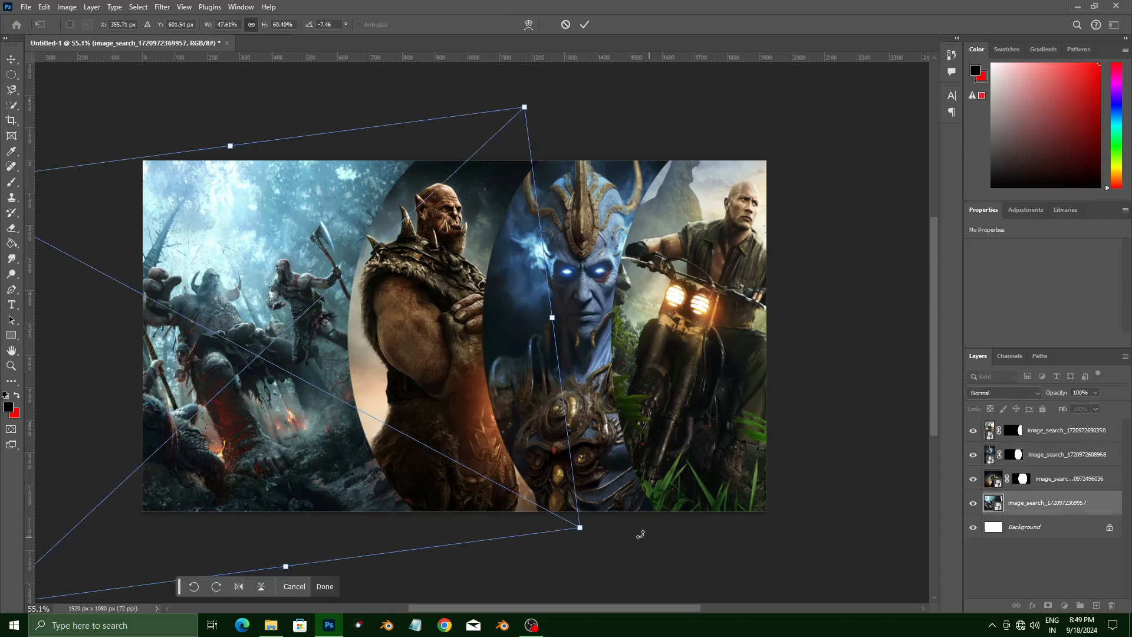
drag(251, 442, 275, 365)
key(Return)
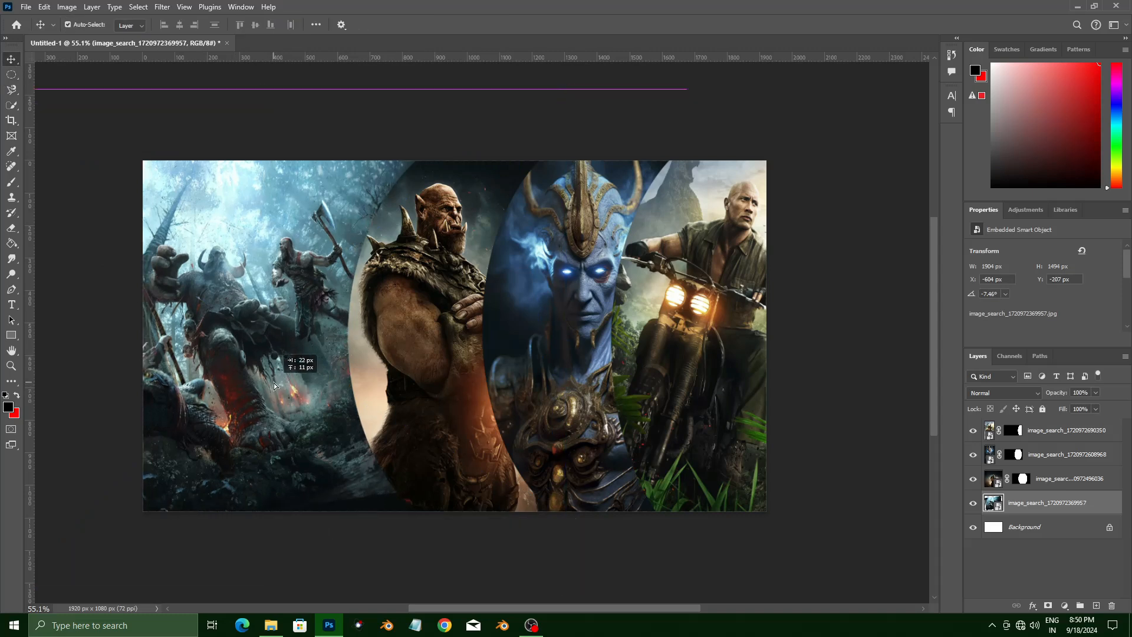
key(ctrl+t)
drag(545, 294, 537, 295)
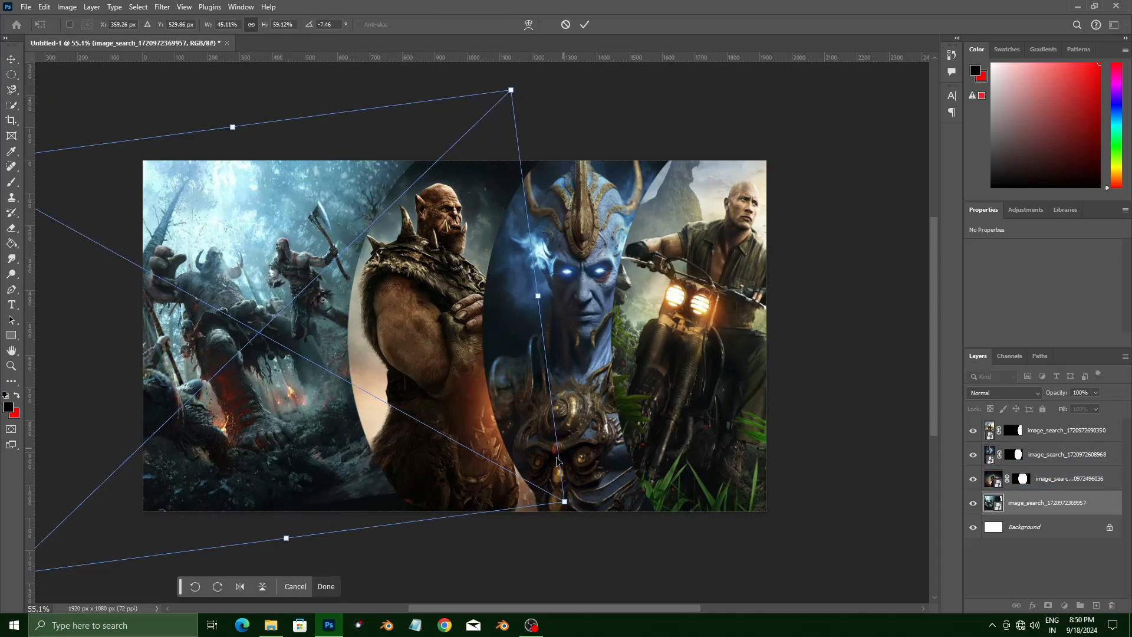
key(Return)
click(619, 556)
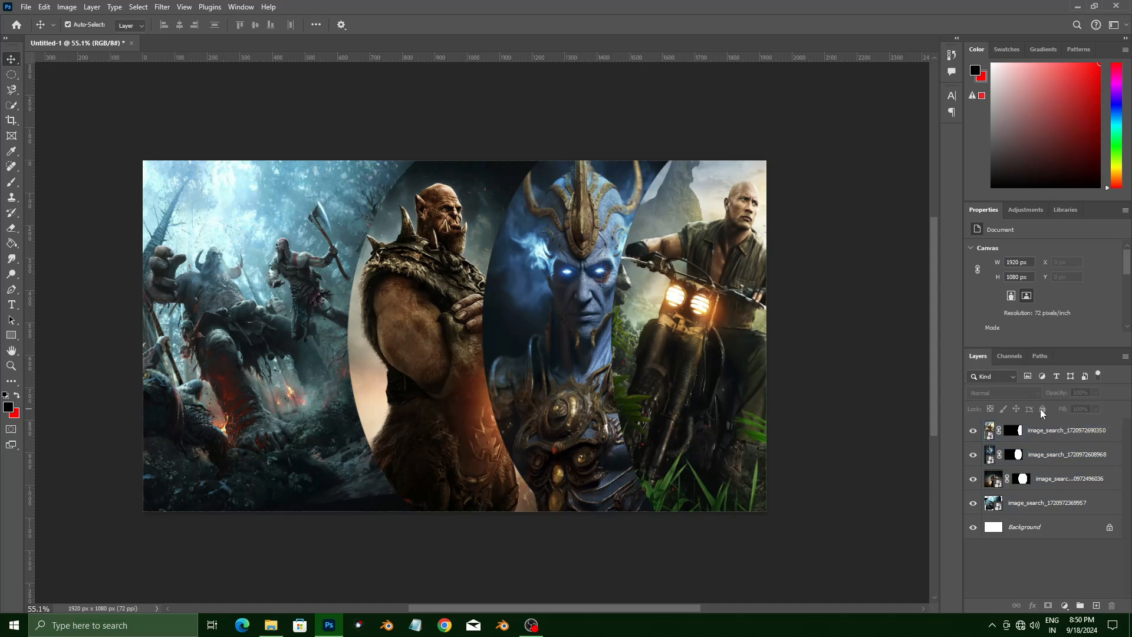
Step: Fully lock the motorcycle rider, horned warrior, orc and forest battle image layers
click(1057, 430)
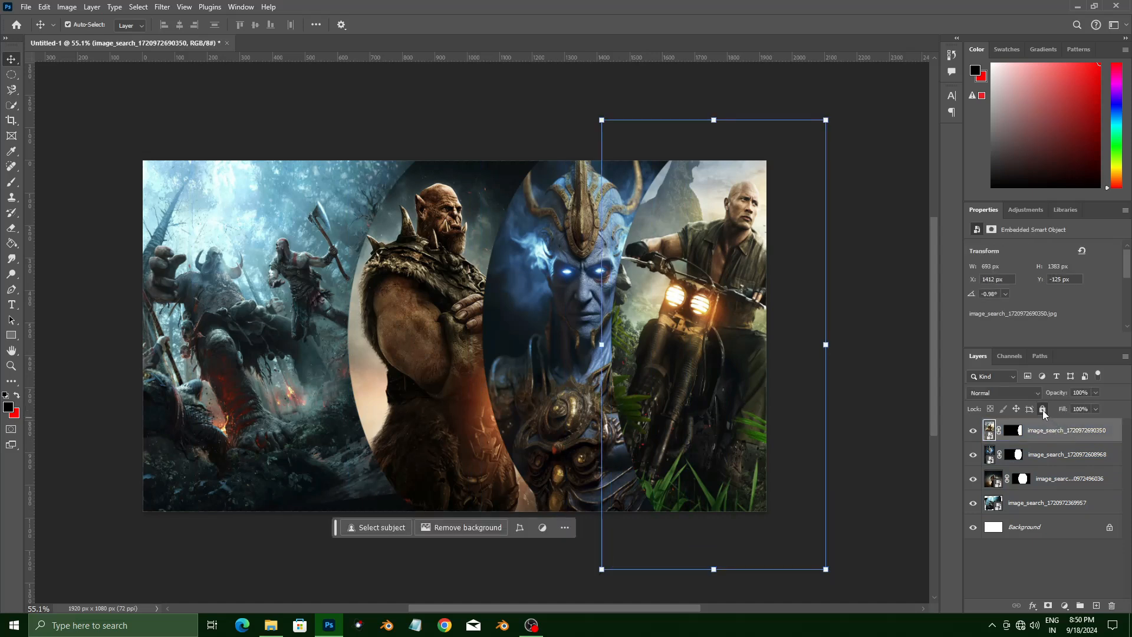
click(1042, 409)
click(1066, 453)
click(1042, 409)
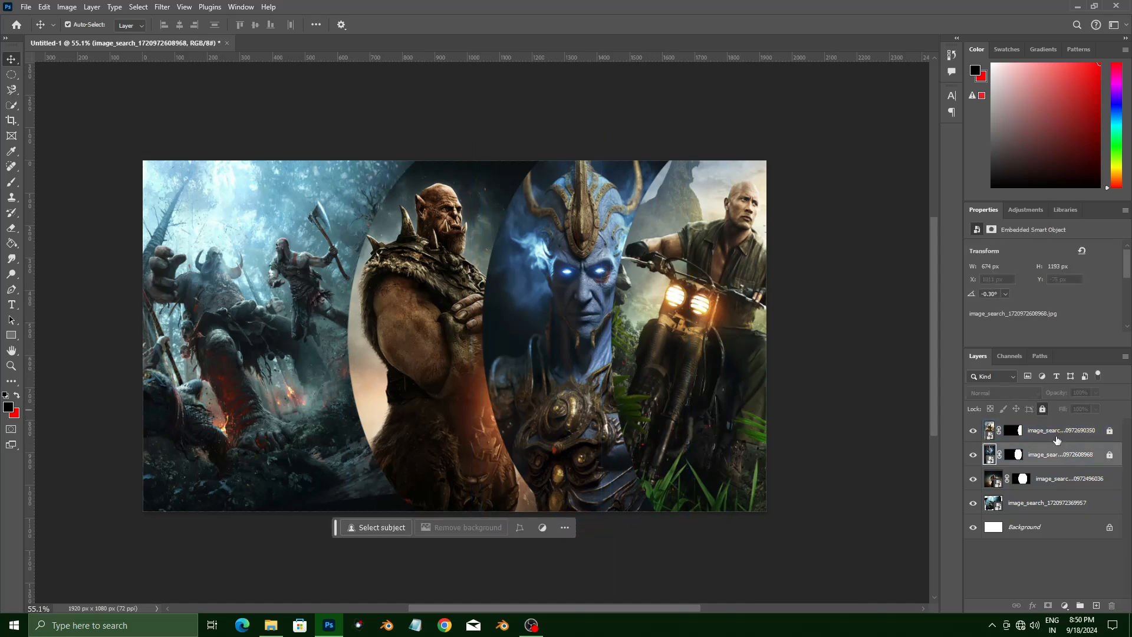
click(1065, 478)
click(1043, 409)
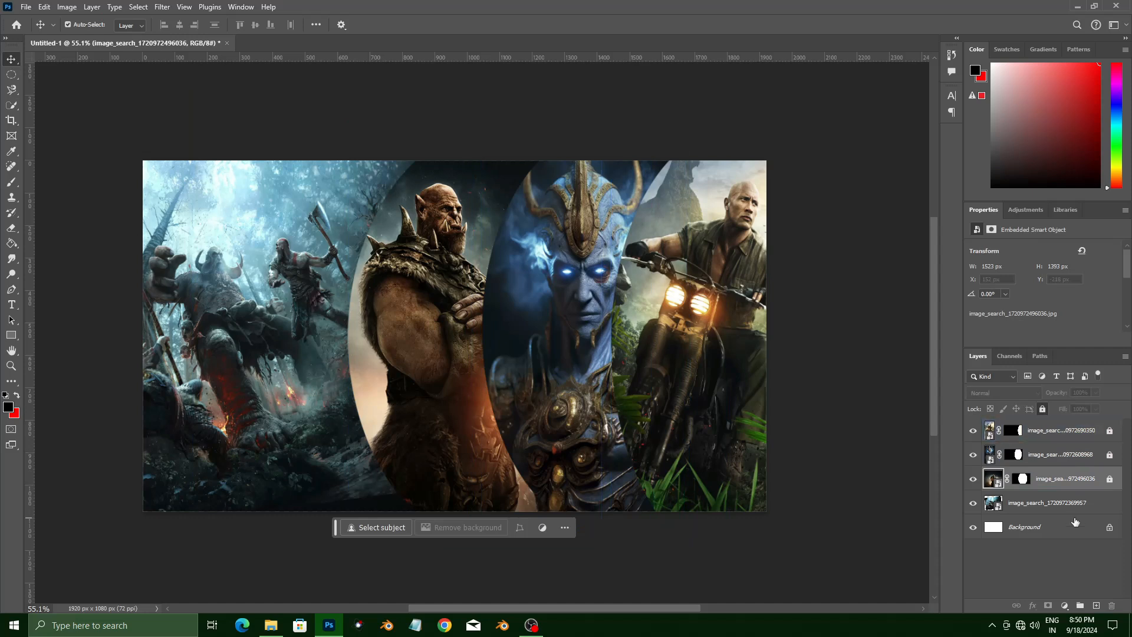
click(1049, 502)
click(1042, 409)
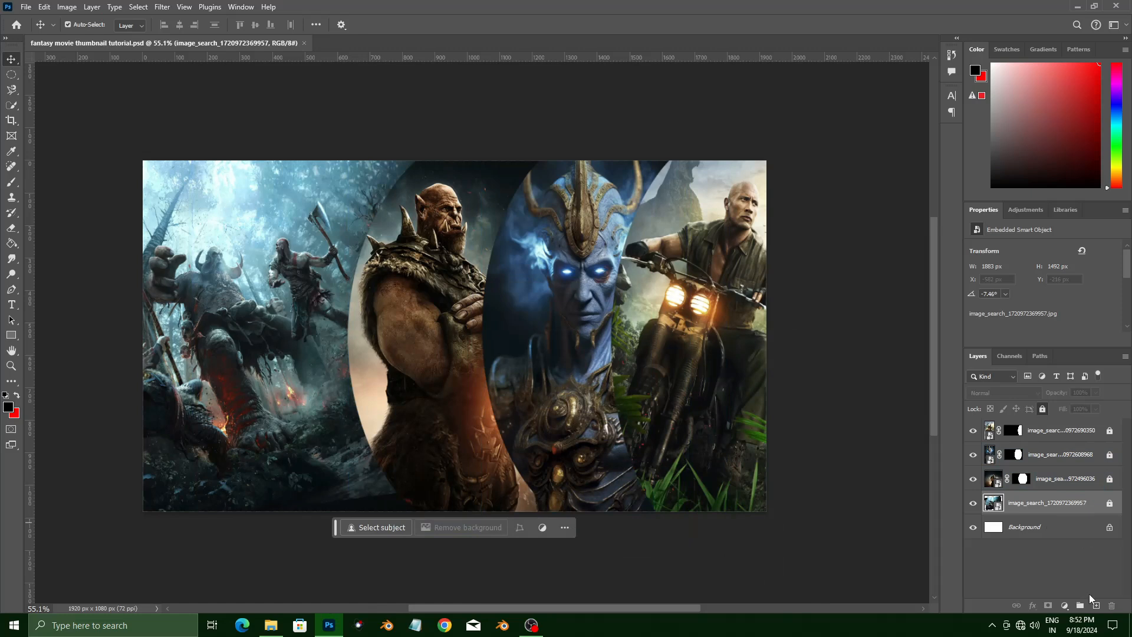
Step: Add a new layer directly above the forest battle image and set the foreground colour to 00f0ff
click(1041, 489)
click(1095, 606)
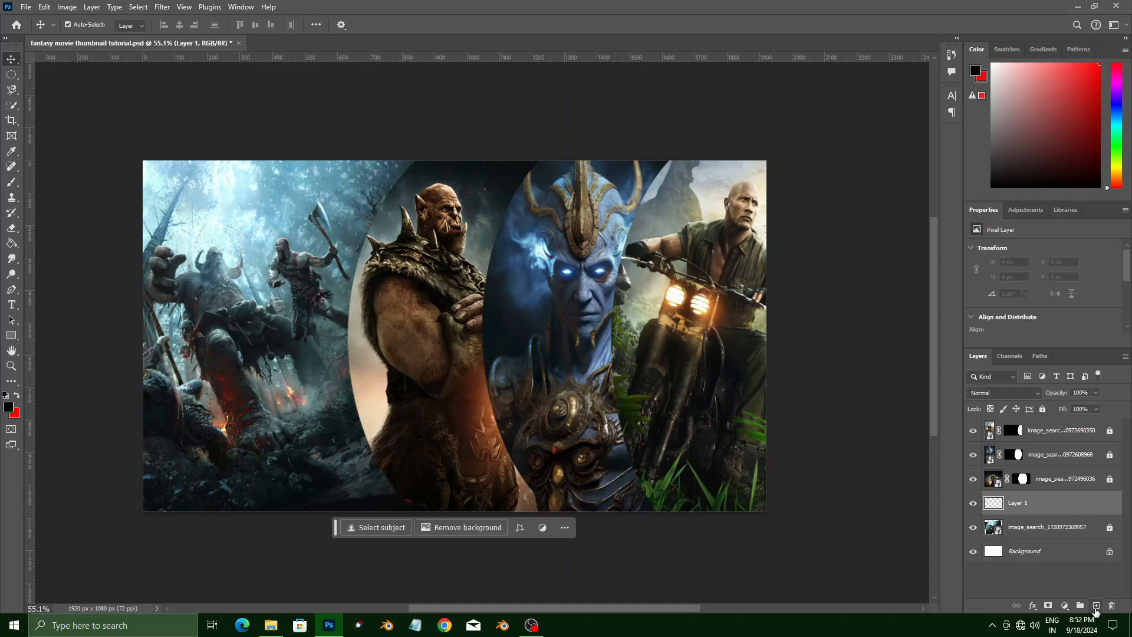
click(8, 407)
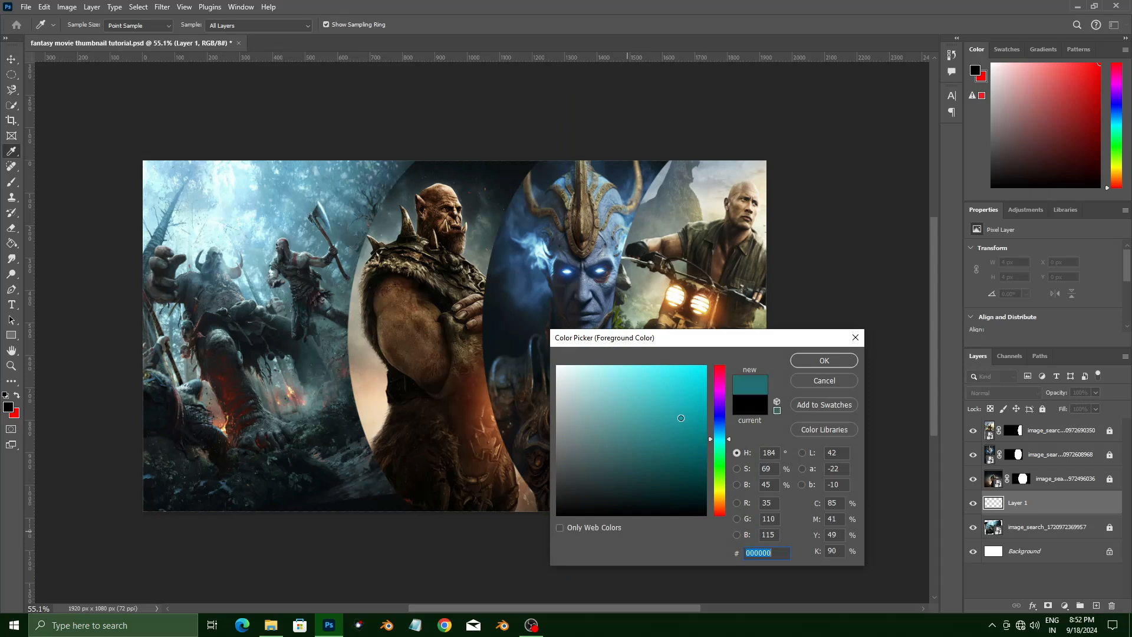
text(00f0ff)
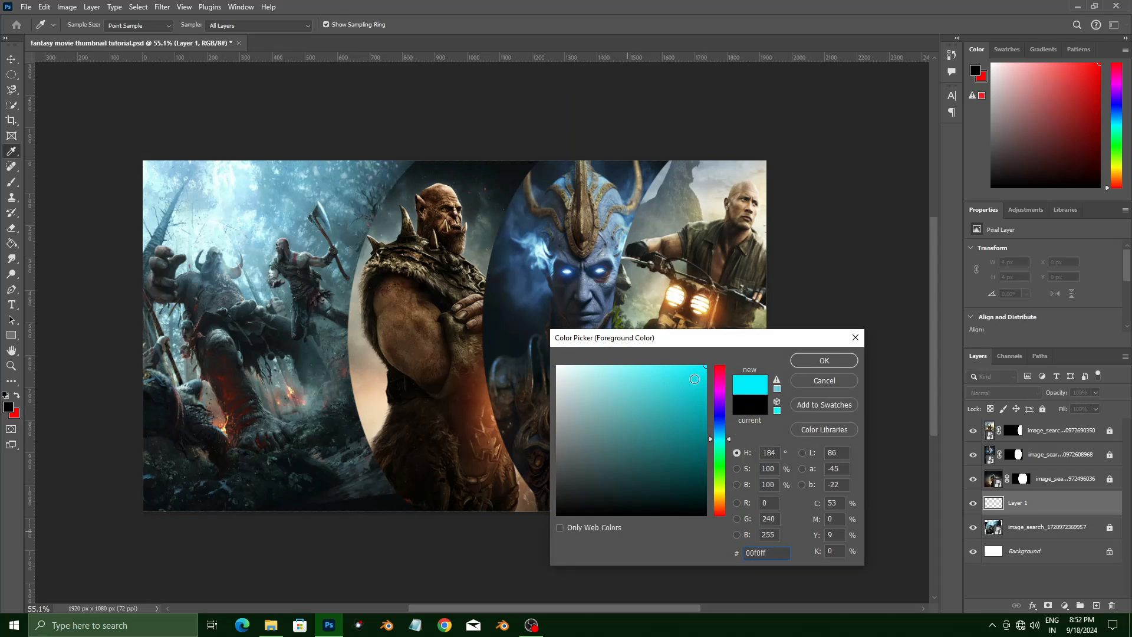
click(824, 361)
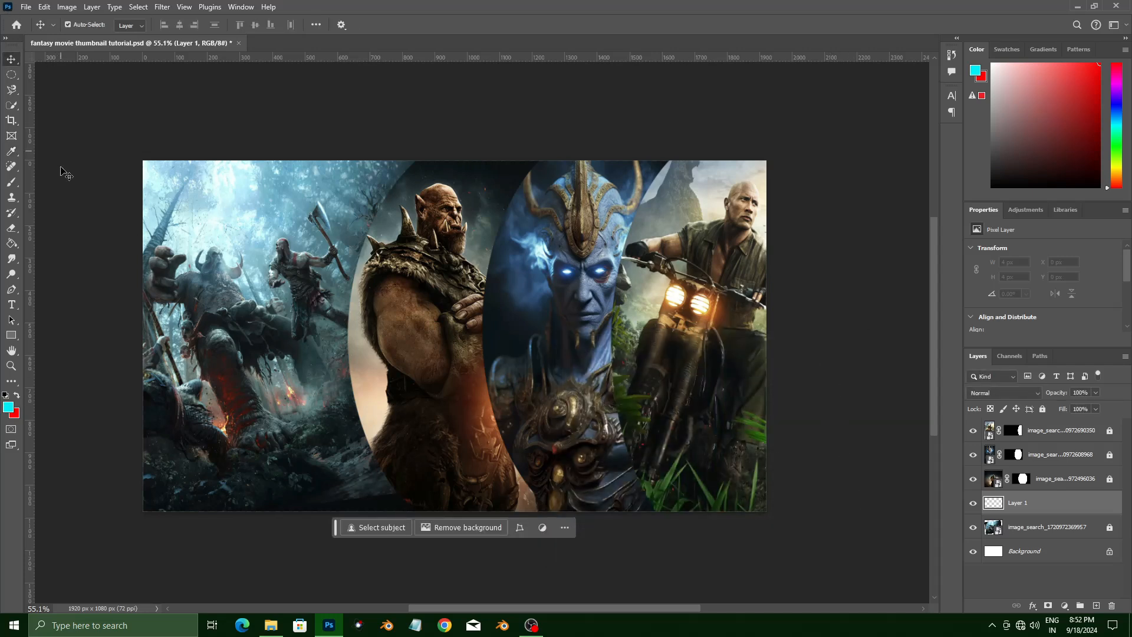
Step: Set up the Brush tool with a soft round tip of about 496 px at 0% hardness
click(12, 182)
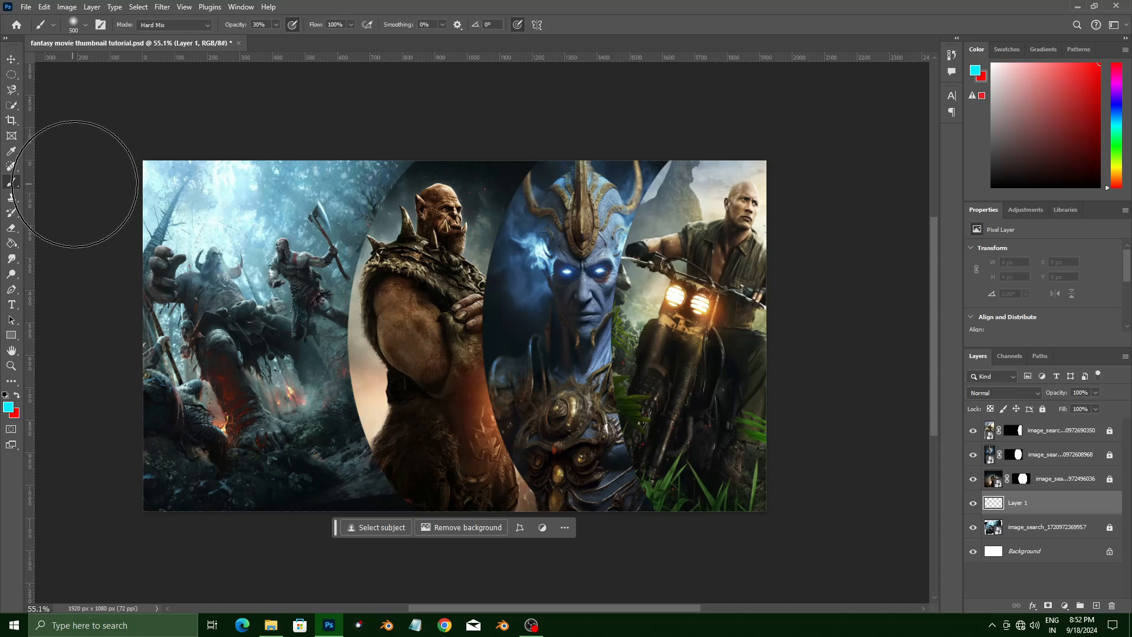
click(86, 25)
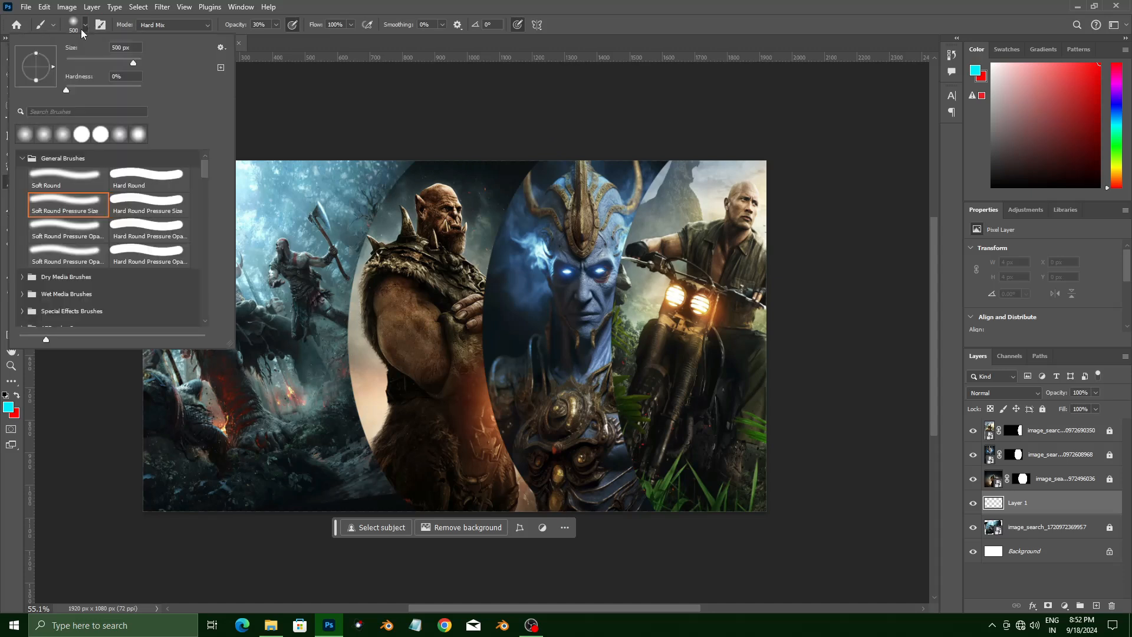
click(81, 29)
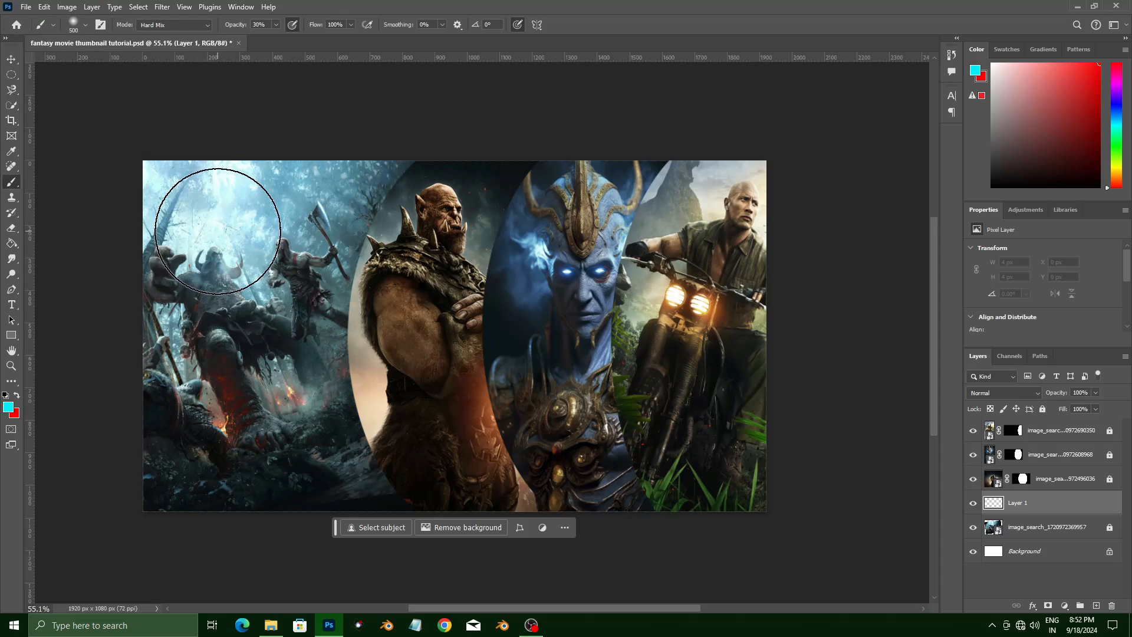
alt+drag(229, 221, 230, 244)
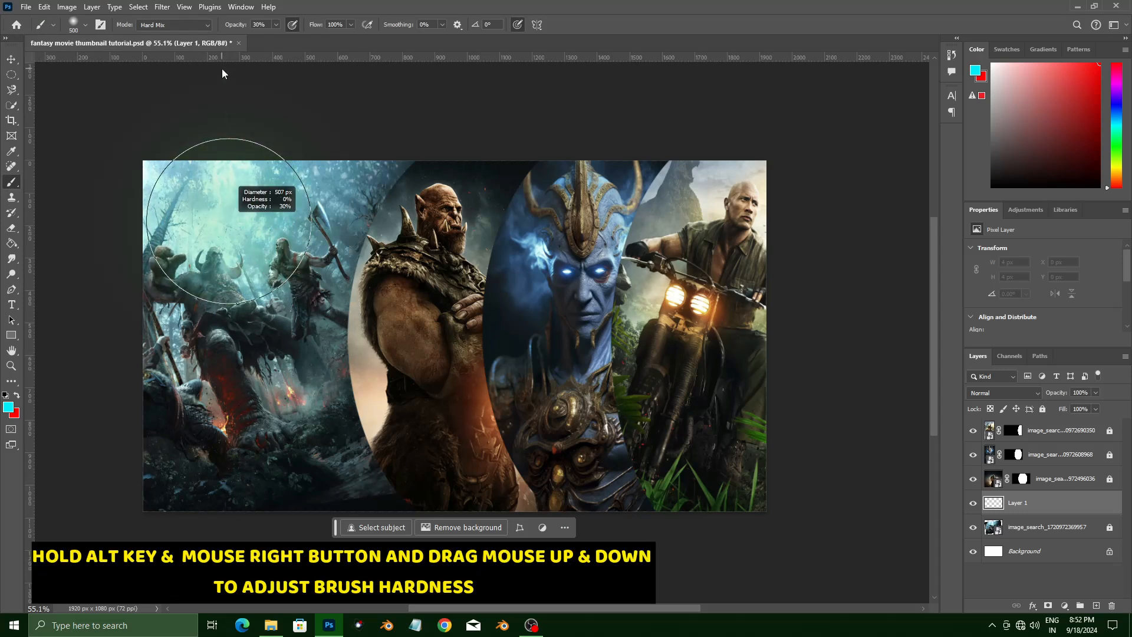
alt+drag(222, 68, 221, 69)
mouse_move(225, 474)
alt+mouse_down()
mouse_move(238, 510)
mouse_move(243, 621)
mouse_move(246, 517)
alt+mouse_up()
alt+drag(239, 472, 237, 496)
drag(231, 429, 231, 401)
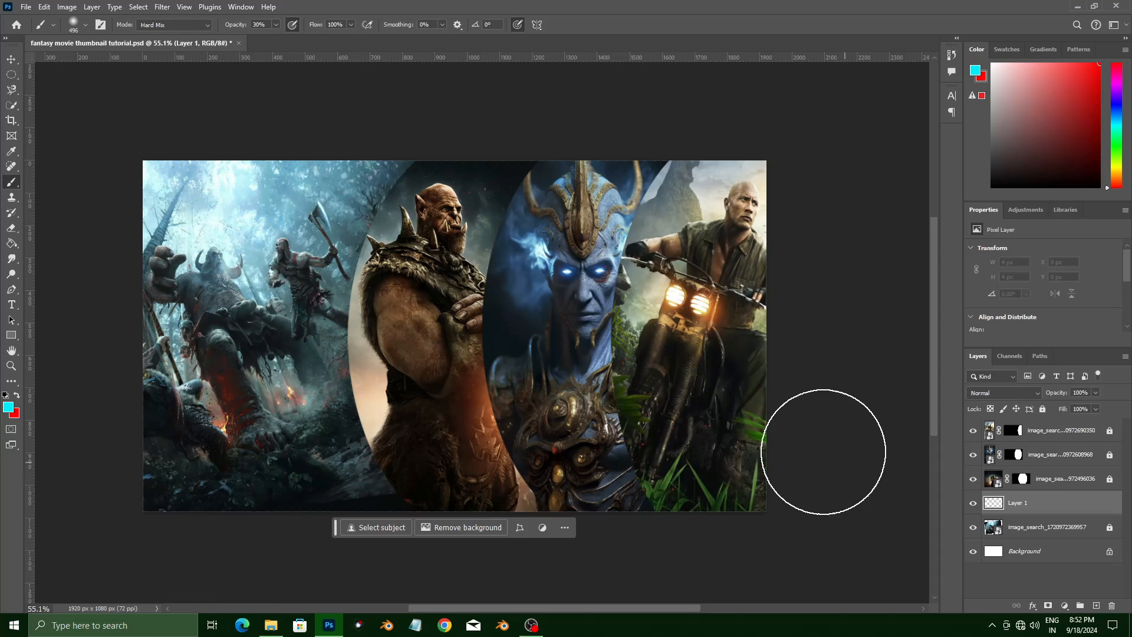
Step: Paint soft cyan over the upper part of the forest battle image on Layer 1
drag(179, 215, 192, 204)
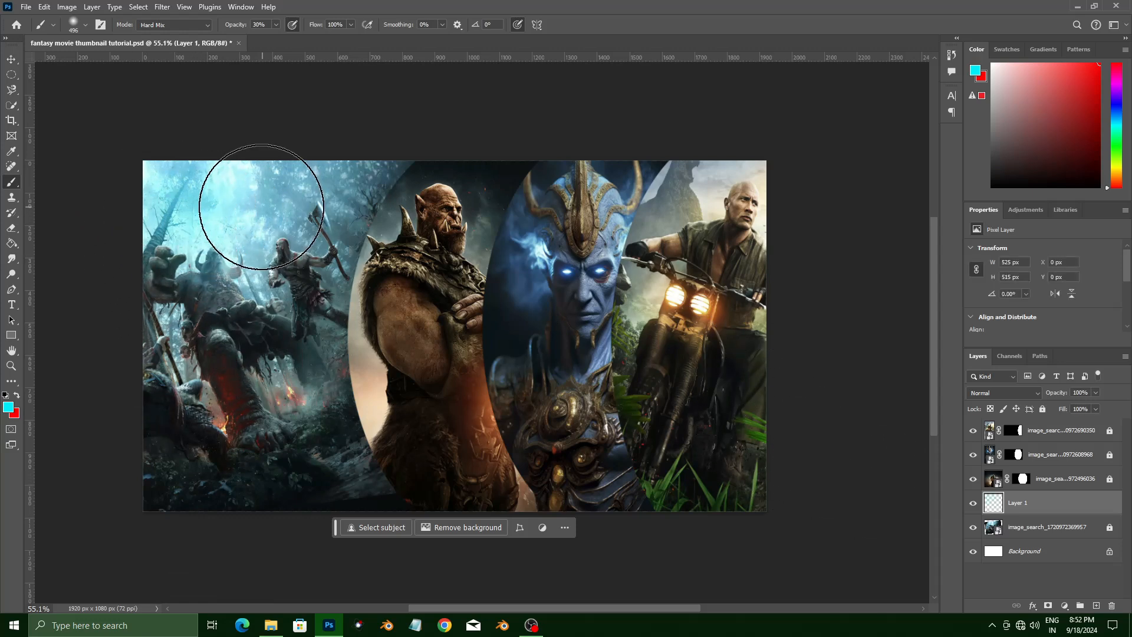
click(261, 203)
key(ctrl+z)
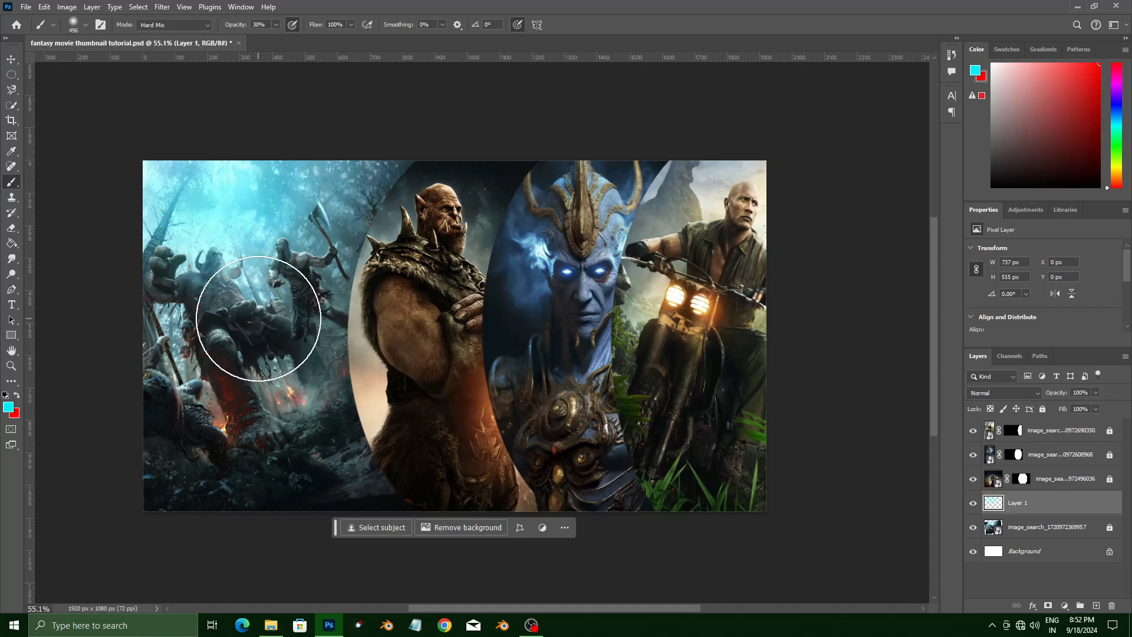
Step: Set Layer 1's blend mode to Subtract and brush cyan over most of the forest battle scene to tint it red
click(1018, 392)
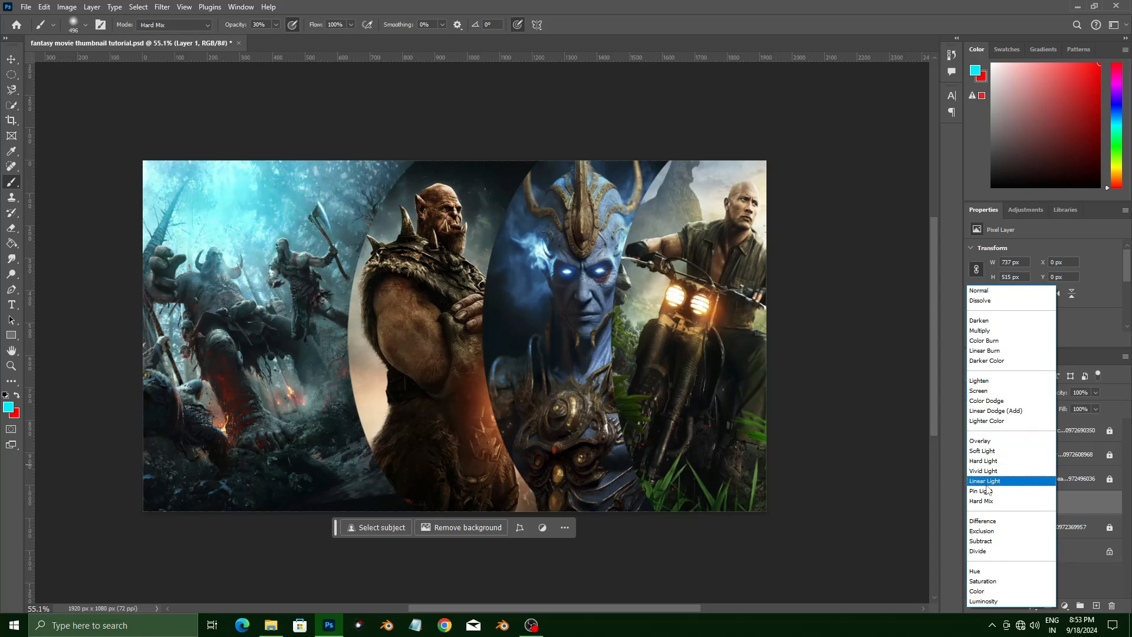
click(991, 541)
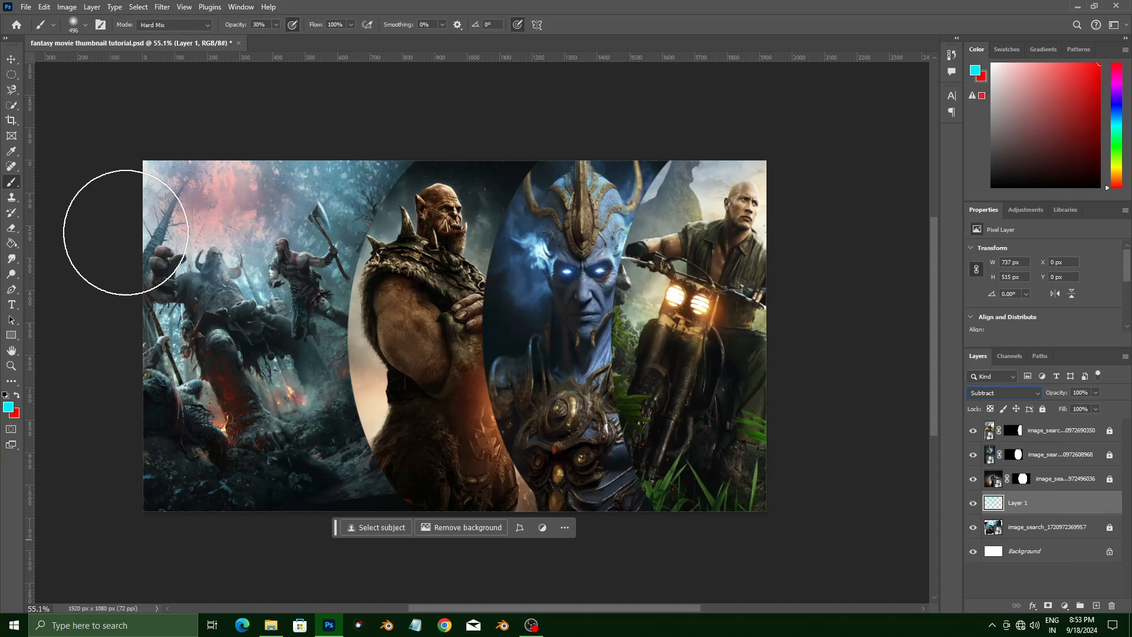
mouse_move(162, 182)
mouse_down()
mouse_move(231, 177)
mouse_move(191, 165)
mouse_move(185, 243)
mouse_move(162, 253)
mouse_move(158, 238)
mouse_move(165, 265)
mouse_move(209, 265)
mouse_move(266, 254)
mouse_move(290, 191)
mouse_move(323, 176)
mouse_move(272, 164)
mouse_move(351, 157)
mouse_move(367, 168)
mouse_move(338, 204)
mouse_move(338, 160)
mouse_move(277, 169)
mouse_move(373, 154)
mouse_move(216, 274)
mouse_move(154, 281)
mouse_move(151, 207)
mouse_move(130, 162)
mouse_move(134, 337)
mouse_move(181, 335)
mouse_move(173, 382)
mouse_move(184, 405)
mouse_move(248, 289)
mouse_move(250, 361)
mouse_move(289, 321)
mouse_move(300, 264)
mouse_move(357, 246)
mouse_move(345, 301)
mouse_move(273, 372)
mouse_move(326, 355)
mouse_up()
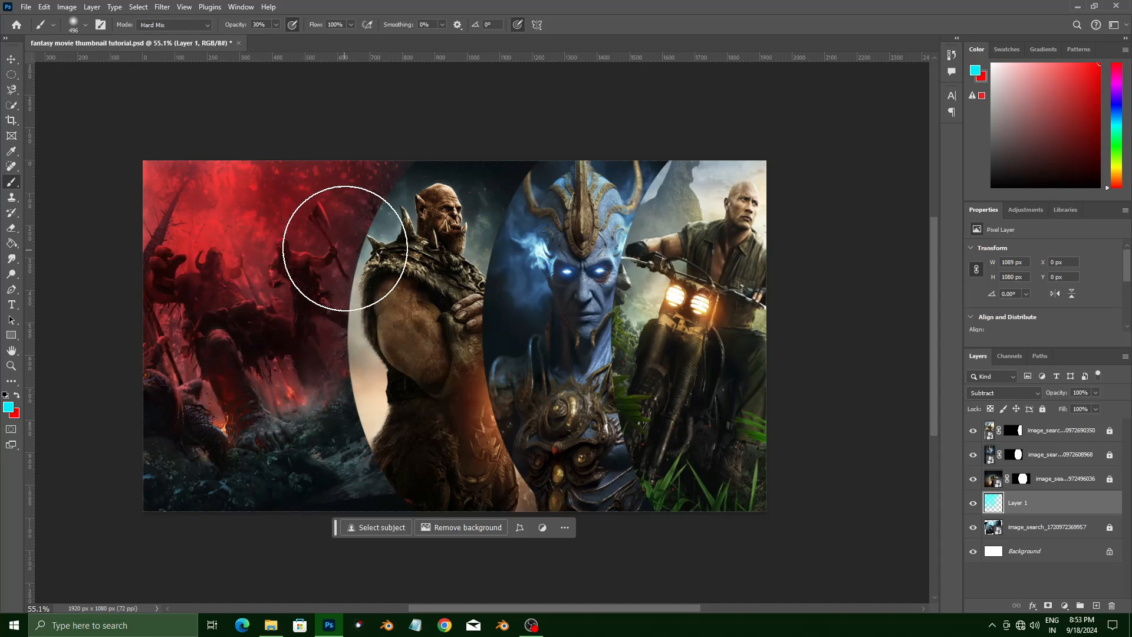
mouse_move(123, 213)
mouse_down()
mouse_move(155, 383)
mouse_move(222, 375)
mouse_move(152, 398)
mouse_move(213, 429)
mouse_move(306, 376)
mouse_move(268, 380)
mouse_move(365, 369)
mouse_move(339, 370)
mouse_move(147, 285)
mouse_move(379, 164)
mouse_move(304, 239)
mouse_move(289, 288)
mouse_move(265, 257)
mouse_move(231, 277)
mouse_move(187, 159)
mouse_move(161, 159)
mouse_up()
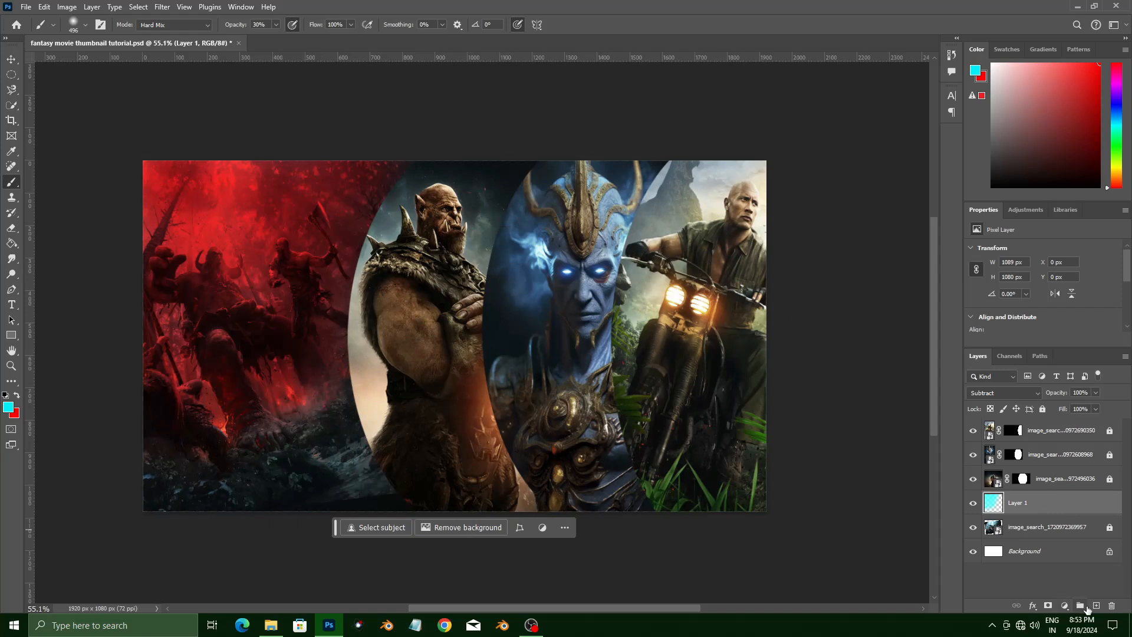
Step: Add a new layer above Layer 1, swap the colours and set the foreground to a purple with hue 285° for the brush
click(1092, 605)
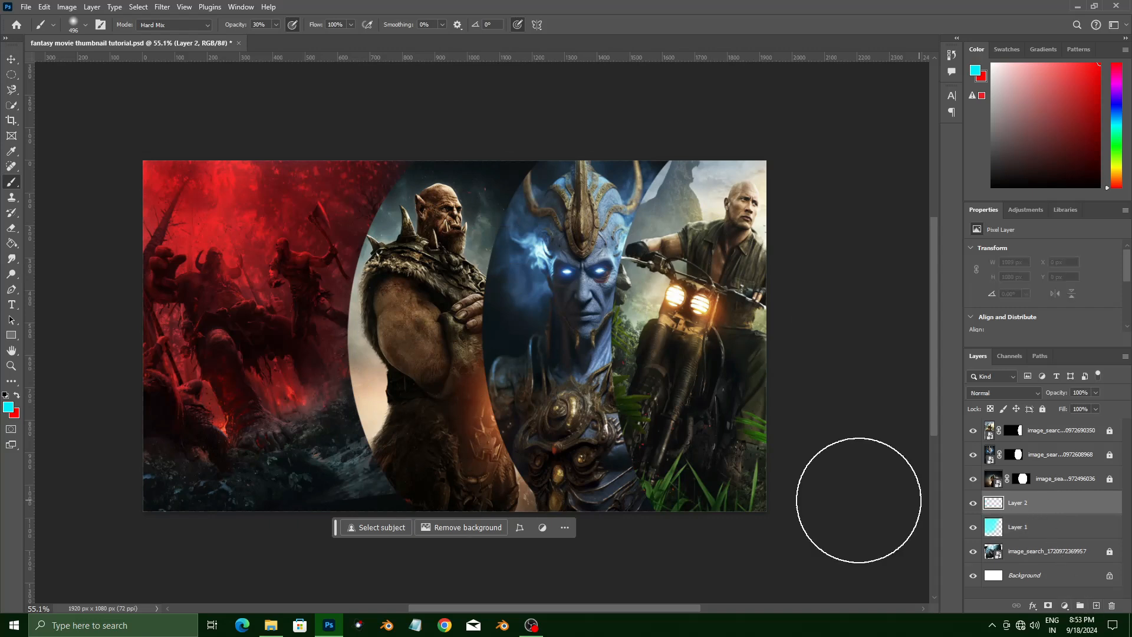
click(17, 394)
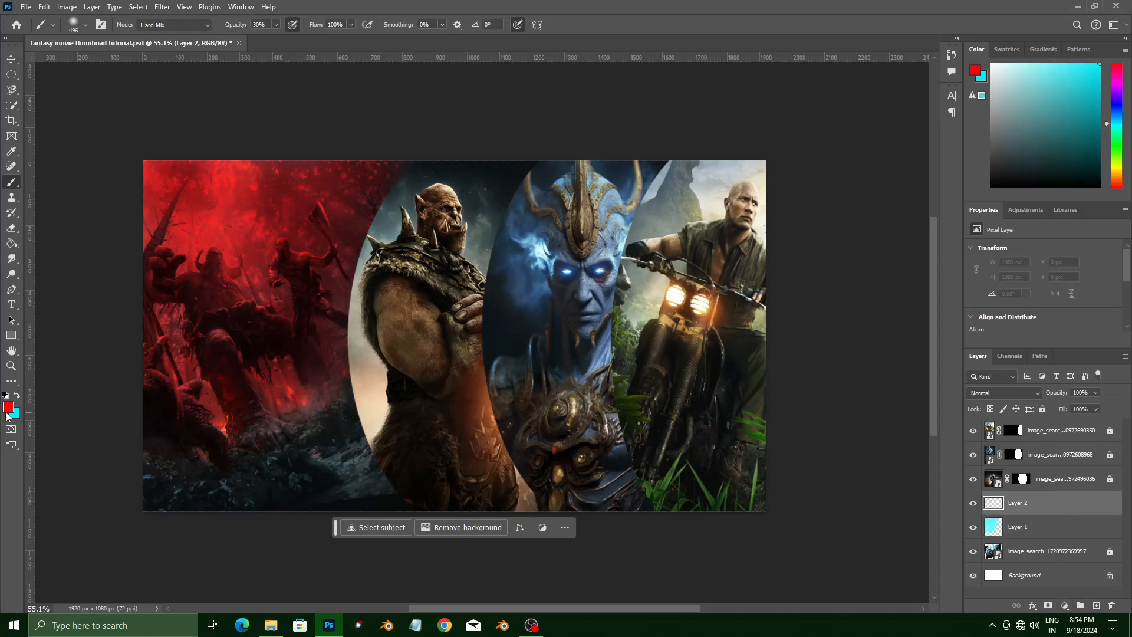
click(8, 406)
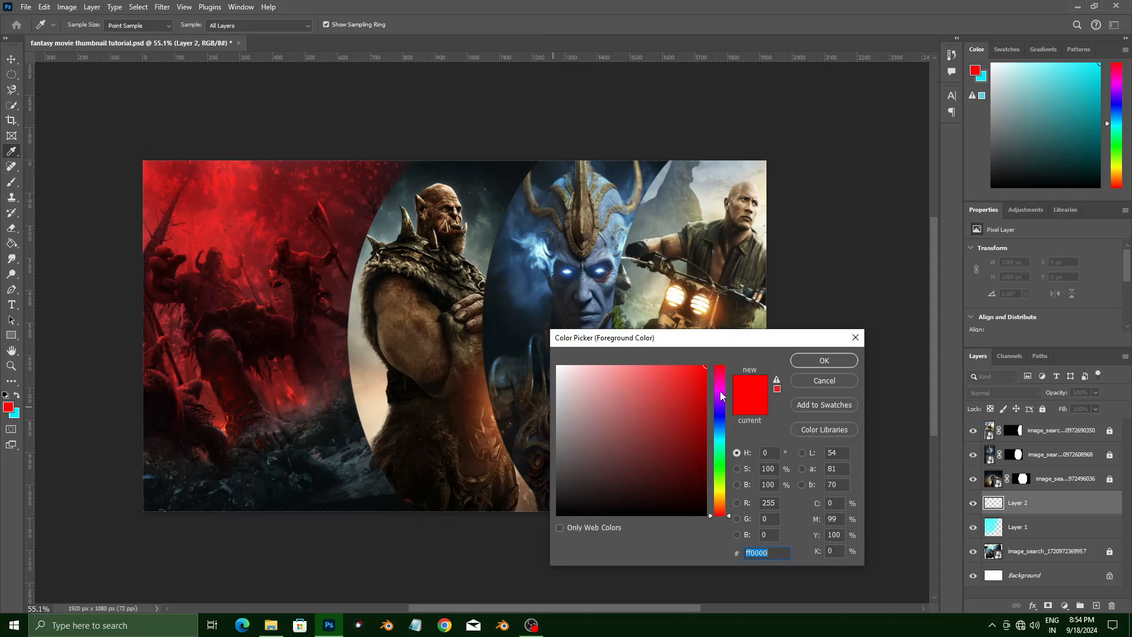
click(720, 392)
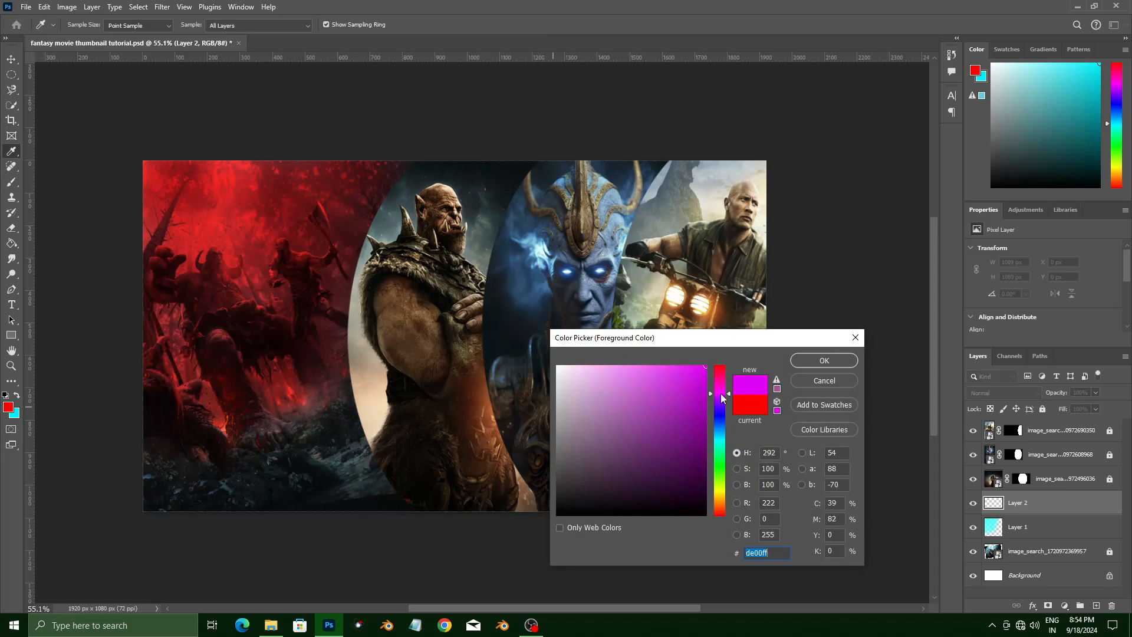
drag(720, 394, 719, 397)
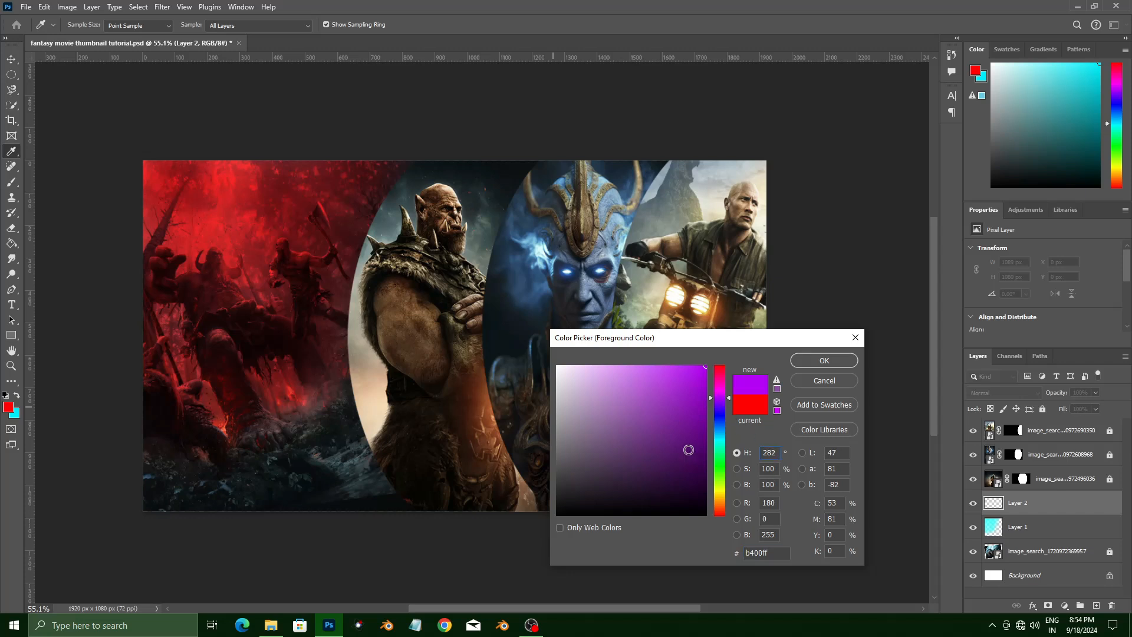
key(BackSpace)
text(5)
click(807, 360)
key(b)
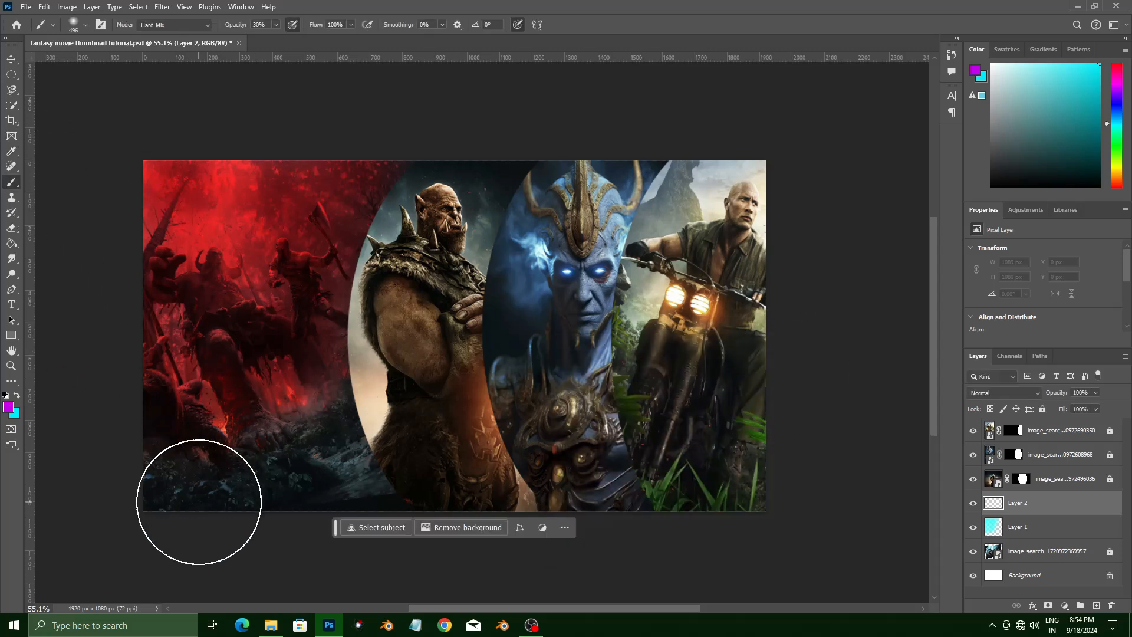
Step: Set Layer 2 to Subtract and paint purple along the battle scene's bottom and the side beside the orc, tinting them green
click(177, 470)
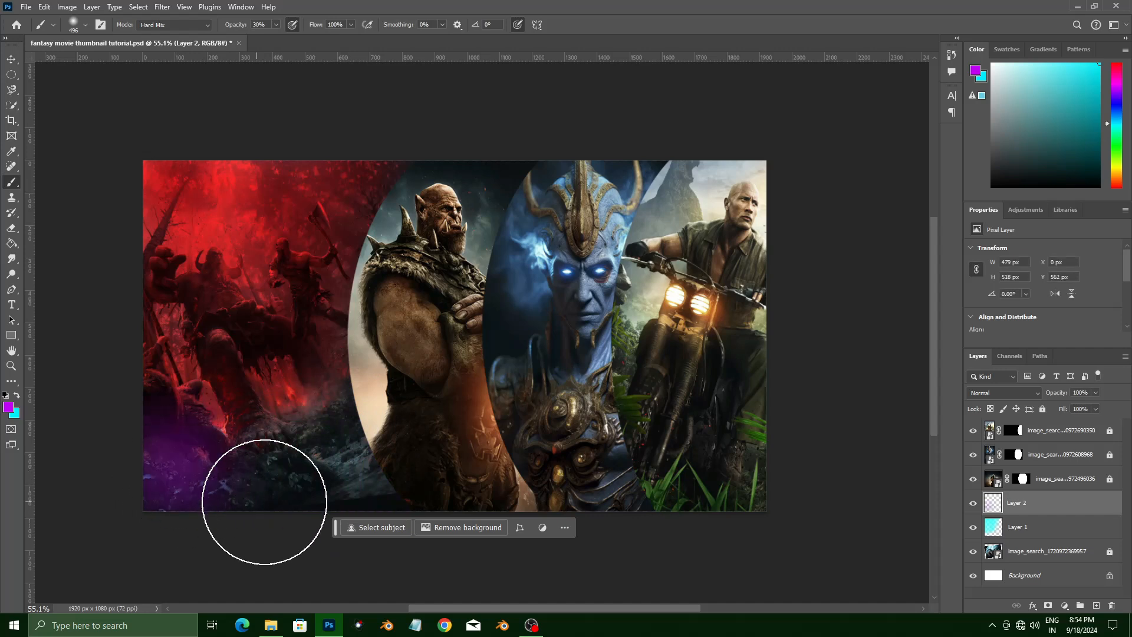
click(1015, 391)
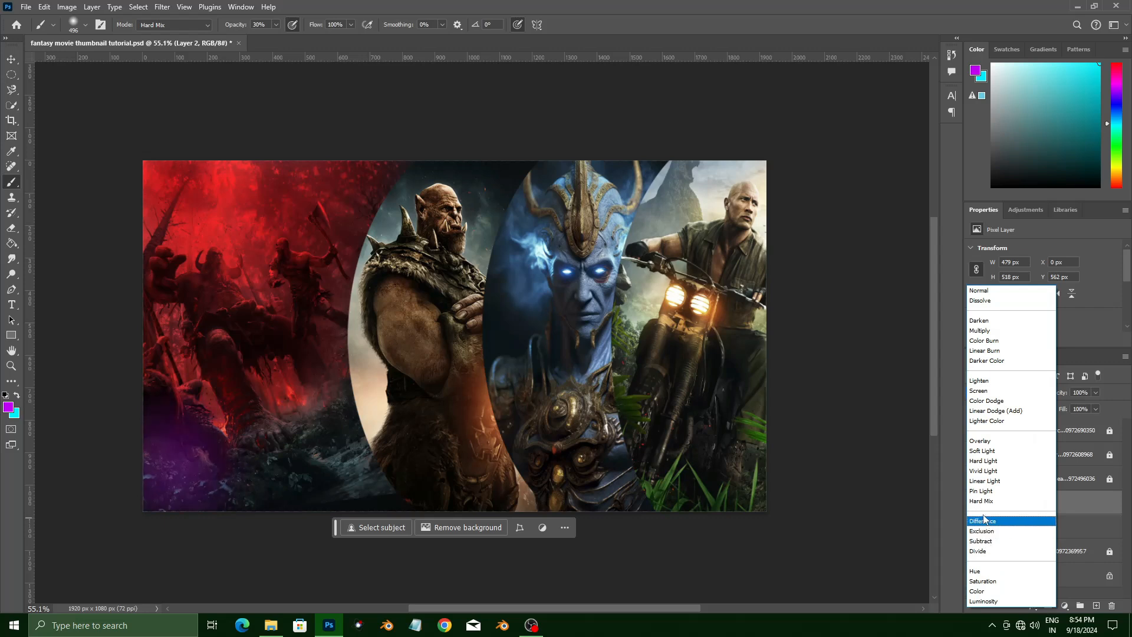
click(986, 544)
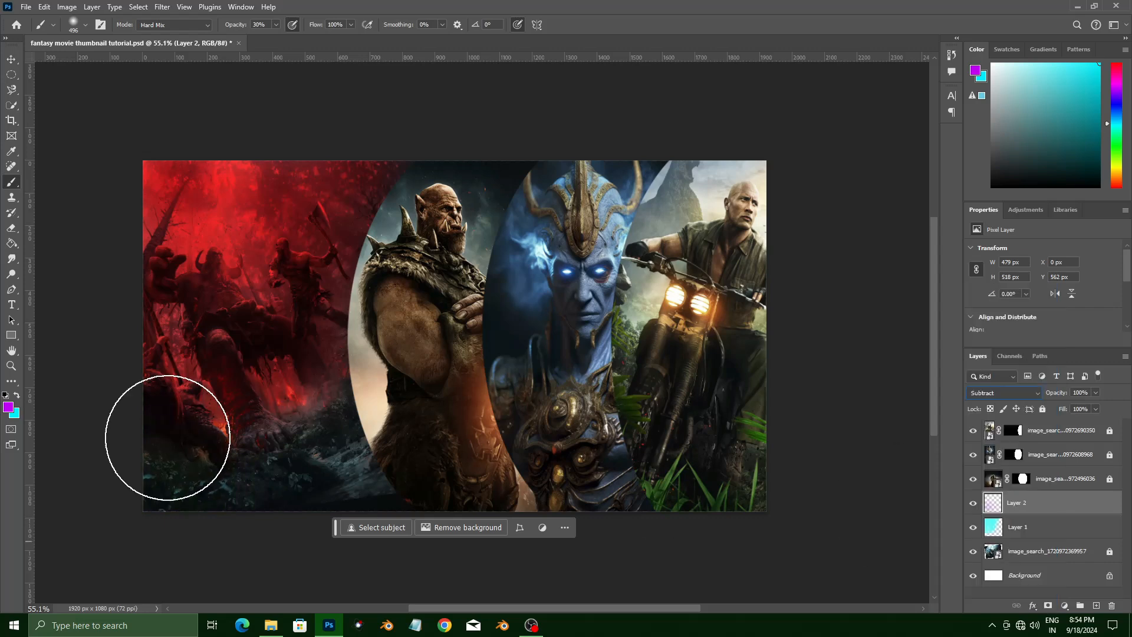
mouse_move(299, 479)
mouse_down()
mouse_move(374, 486)
mouse_move(335, 412)
mouse_move(374, 482)
mouse_move(295, 419)
mouse_move(277, 386)
mouse_move(260, 429)
mouse_move(221, 437)
mouse_move(172, 441)
mouse_move(121, 417)
mouse_move(143, 508)
mouse_move(301, 368)
mouse_move(337, 368)
mouse_move(311, 406)
mouse_move(200, 425)
mouse_move(344, 358)
mouse_move(383, 323)
mouse_move(388, 284)
mouse_move(424, 229)
mouse_move(403, 249)
mouse_move(424, 191)
mouse_move(421, 213)
mouse_move(374, 244)
mouse_move(336, 353)
mouse_move(350, 435)
mouse_move(341, 492)
mouse_move(357, 482)
mouse_move(390, 336)
mouse_up()
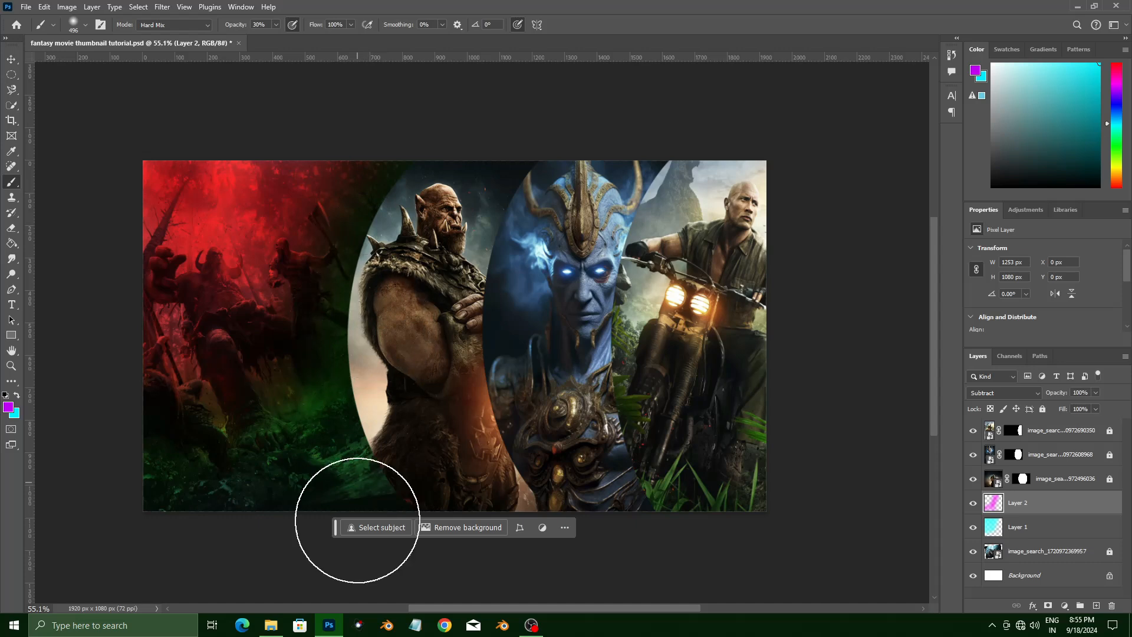
Step: Add a layer above the orc image, paint purple down the orc's side next to the blue warrior, and set it to Subtract
click(1061, 481)
click(1096, 605)
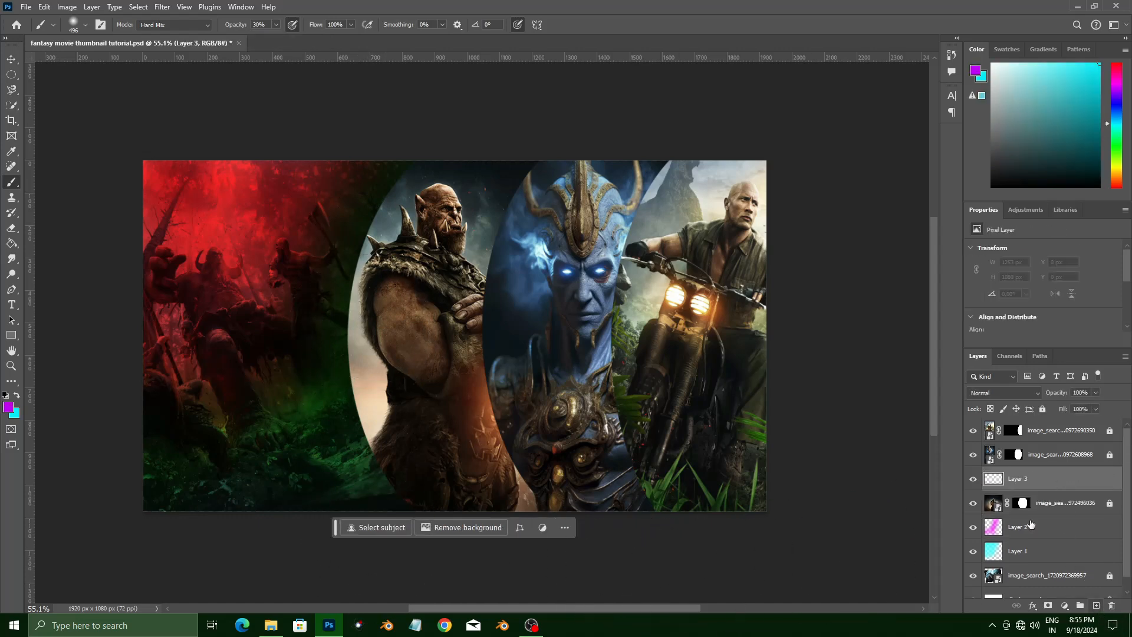
mouse_move(530, 189)
mouse_down()
mouse_move(510, 256)
mouse_move(501, 335)
mouse_move(518, 465)
mouse_up()
click(1002, 392)
click(1002, 537)
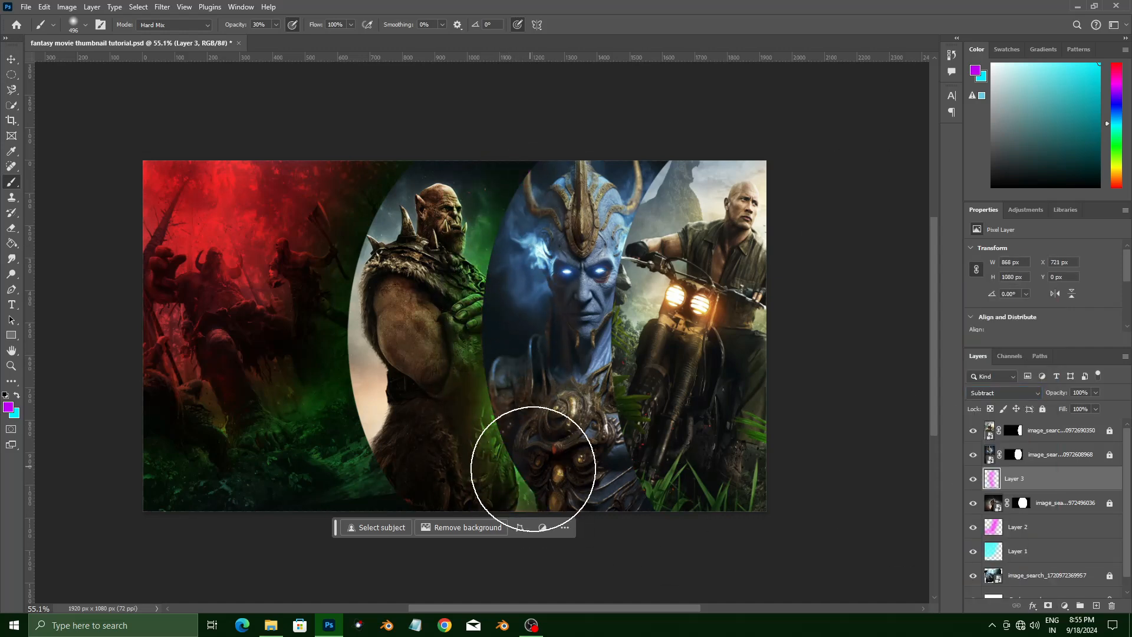
Step: Add a layer above the blue warrior image, paint purple beside the motorcycle image, and set it to Subtract
click(1062, 454)
click(1096, 606)
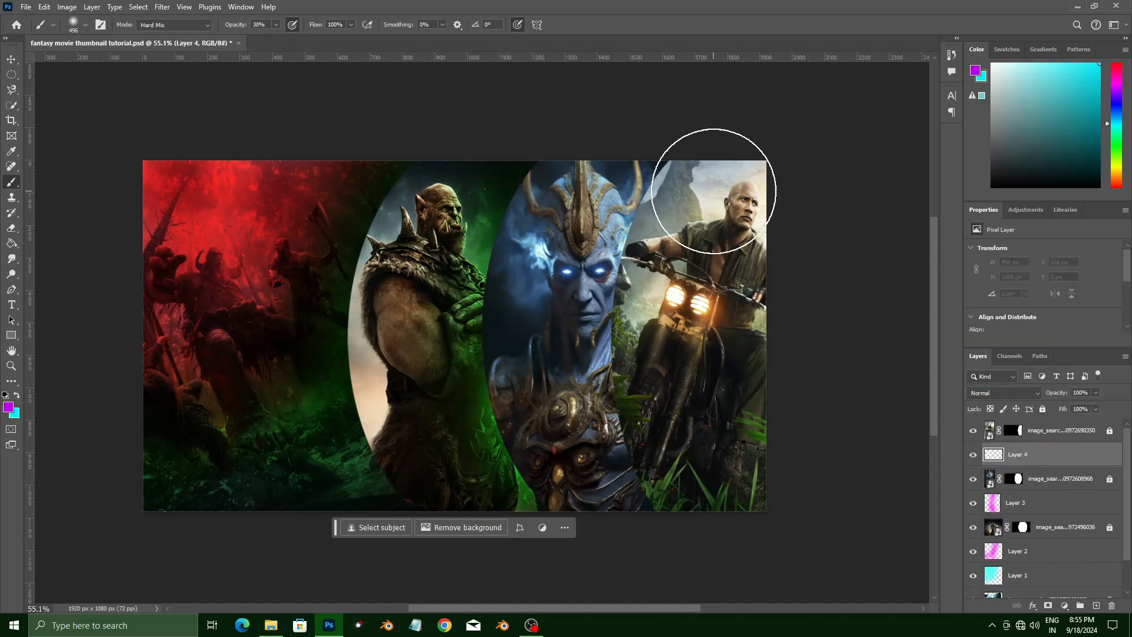
mouse_move(709, 177)
mouse_down()
mouse_move(666, 199)
mouse_move(634, 327)
mouse_up()
click(1002, 393)
click(1002, 536)
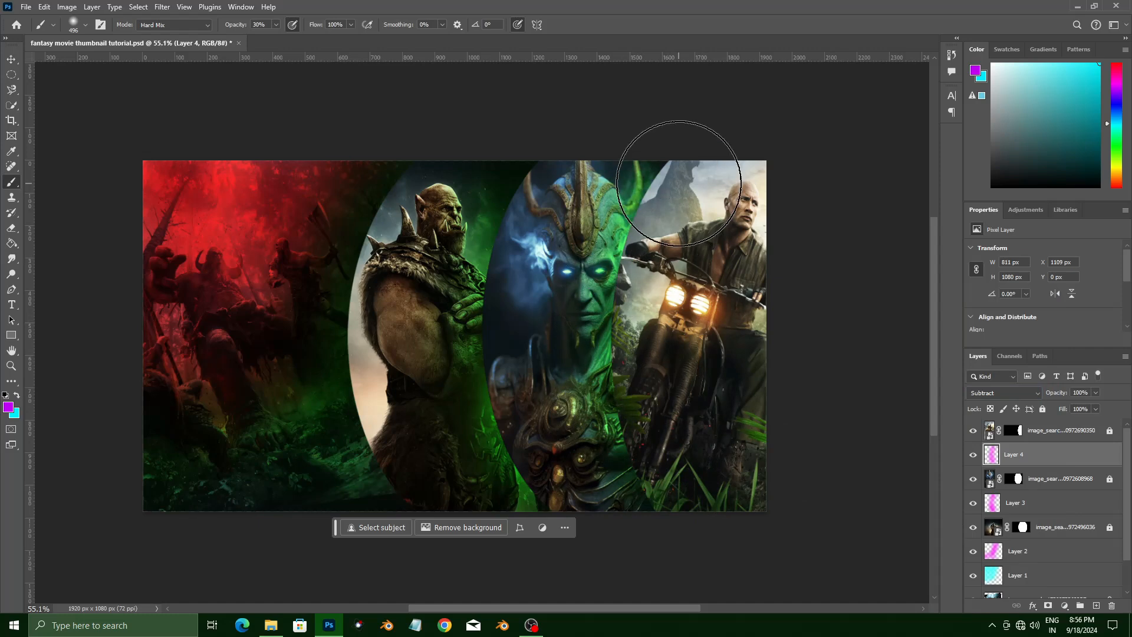
Step: Deepen the green tint with more purple along the blue warrior's side on Layer 4, and touch up Layers 3 and 2
drag(682, 140, 667, 481)
click(1015, 502)
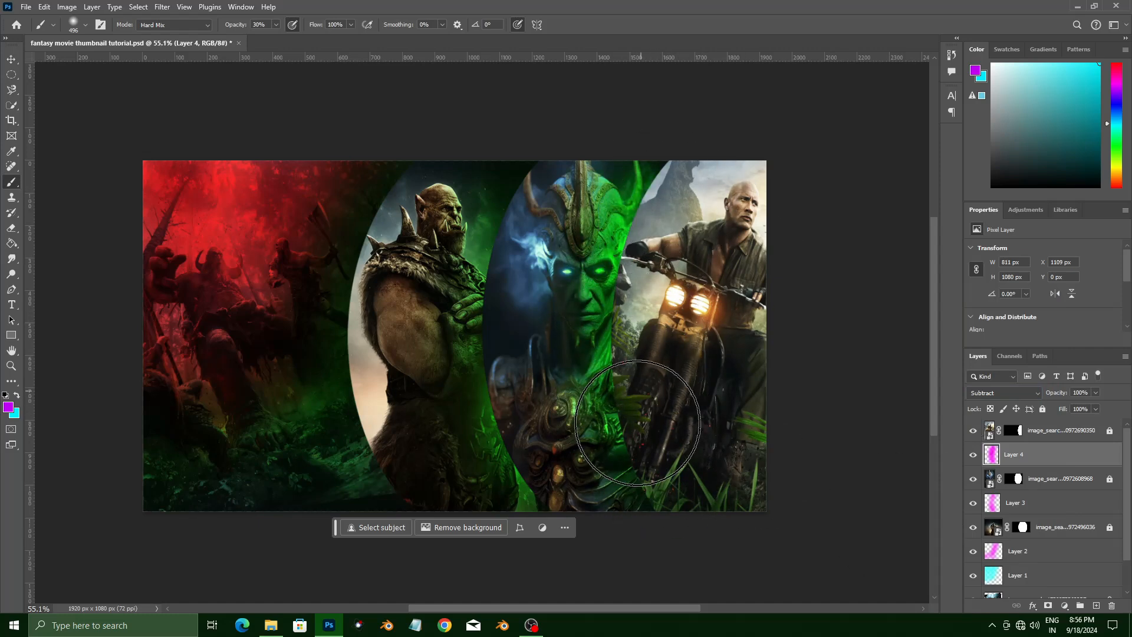
click(1054, 552)
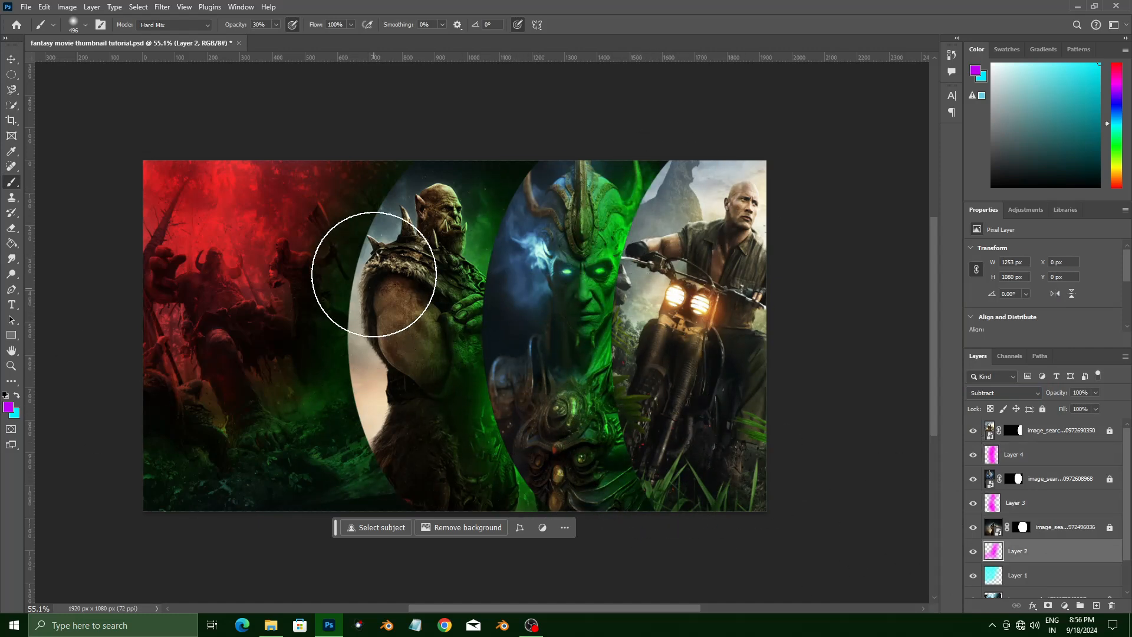
Step: Add a Subtract layer above the motorcycle image and brush purple around the rider's outer and lower edges
click(1062, 430)
click(1095, 604)
click(783, 466)
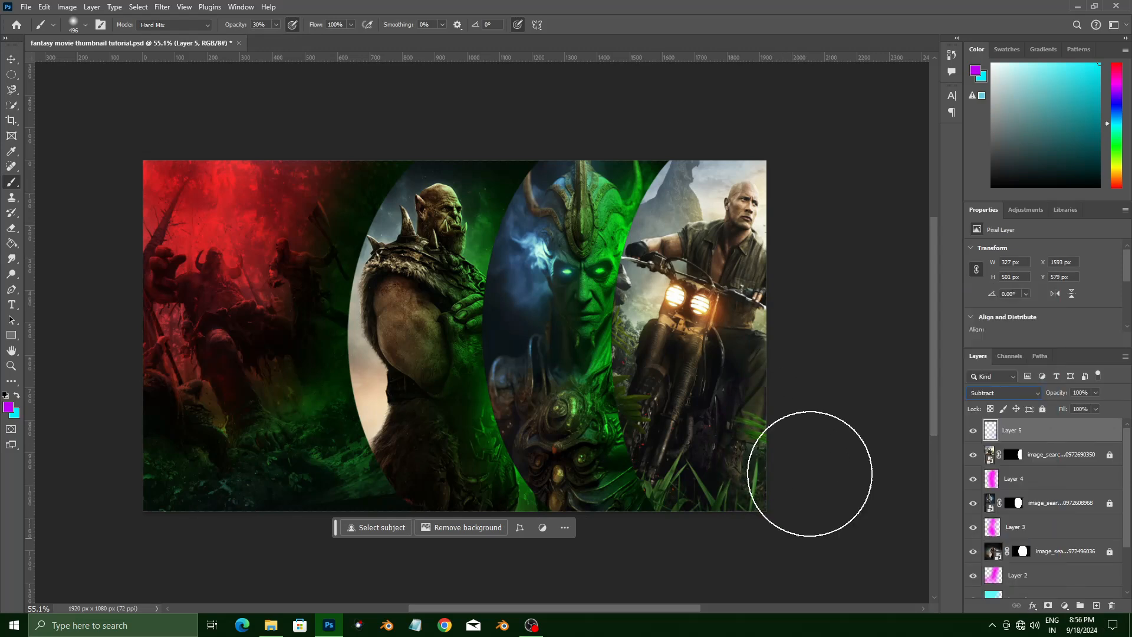
mouse_move(810, 473)
mouse_down()
mouse_move(740, 436)
mouse_move(803, 202)
mouse_move(642, 390)
mouse_up()
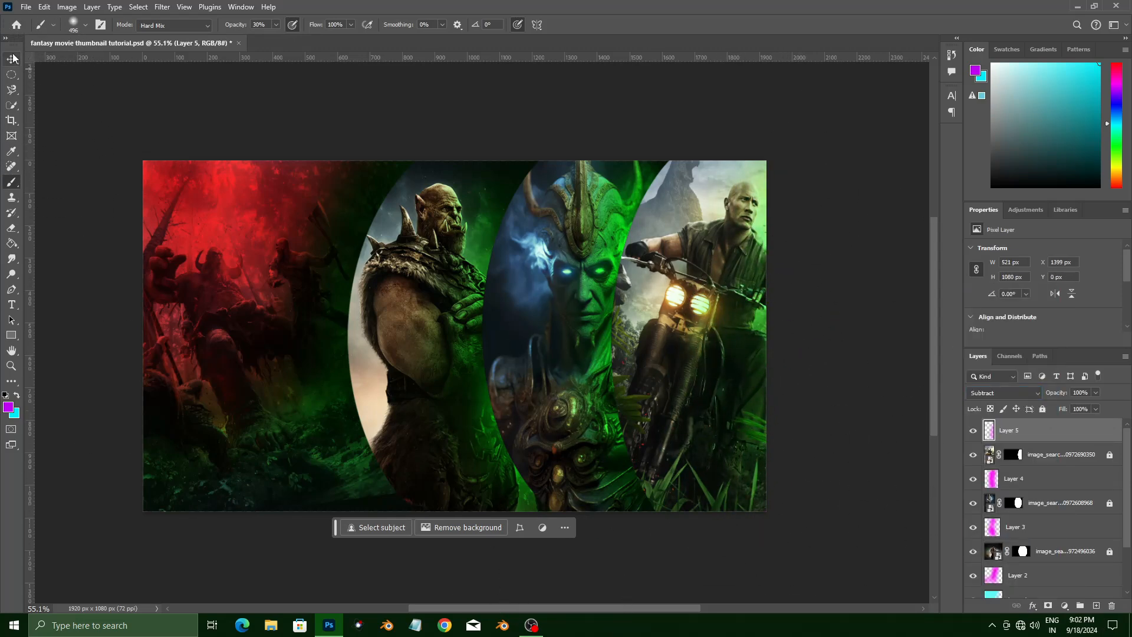
Step: Add a new layer on top of the stack and create a Gradient Fill from it
click(12, 58)
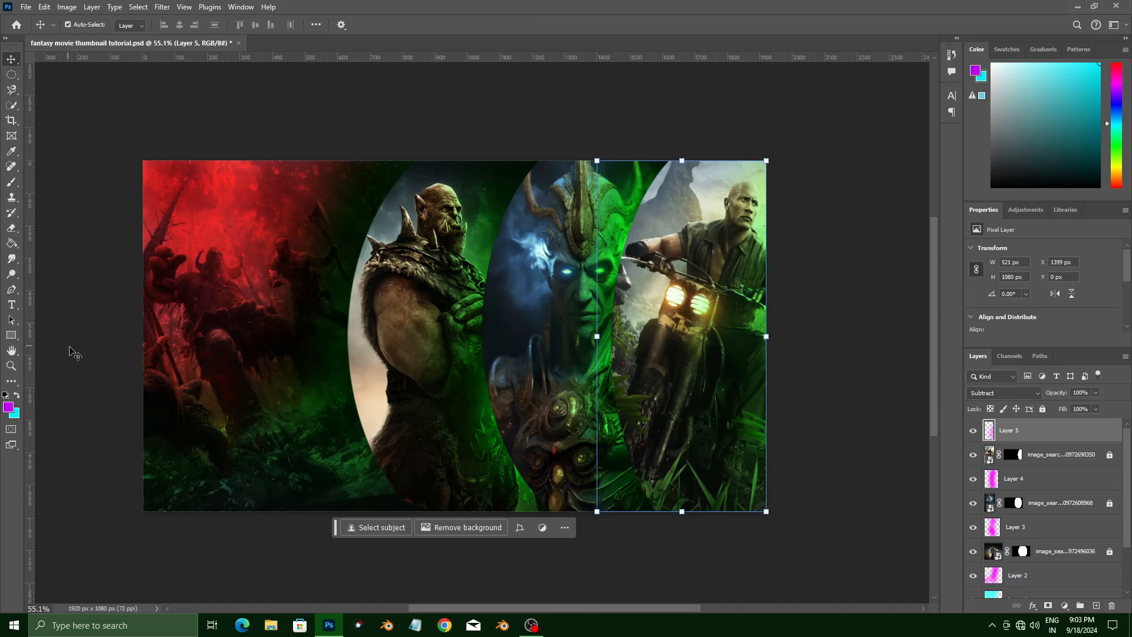
click(1096, 607)
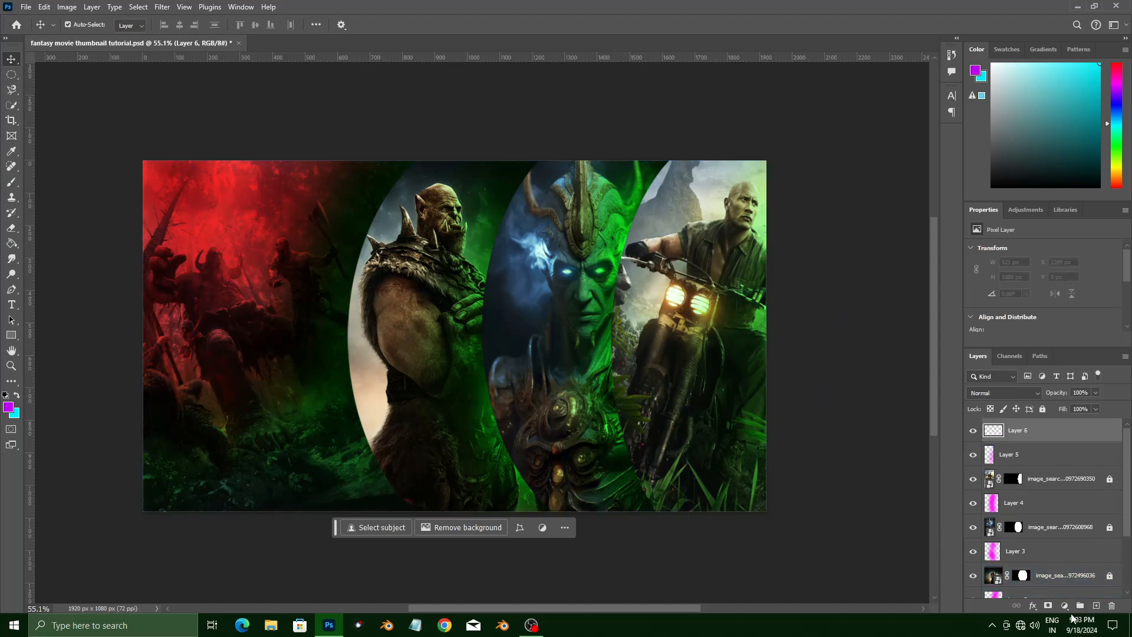
click(1064, 606)
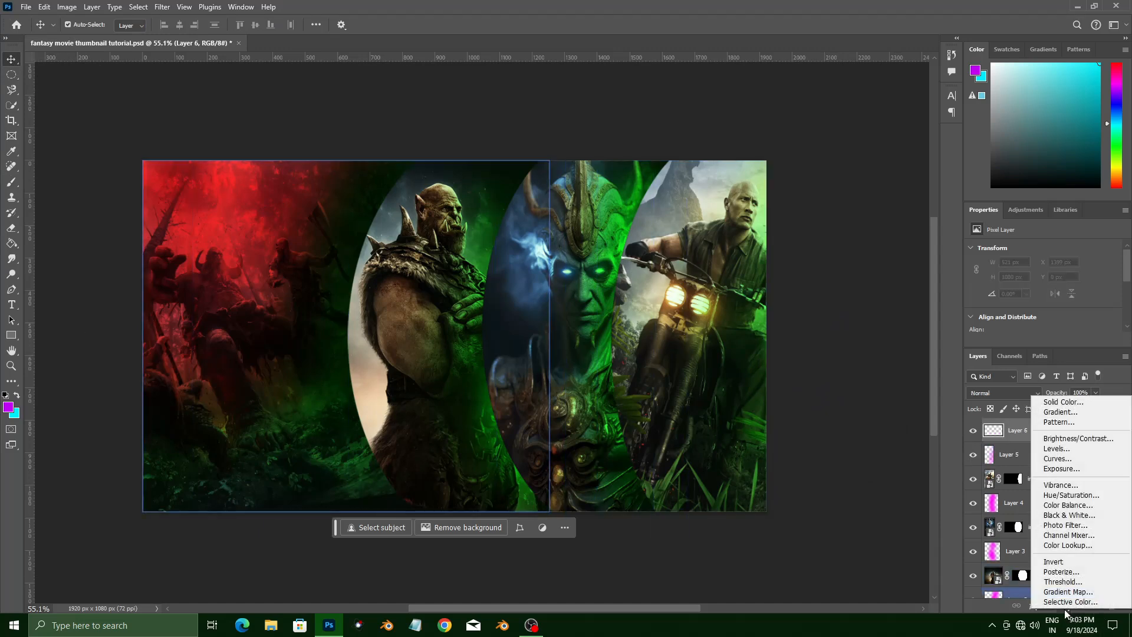
click(1060, 414)
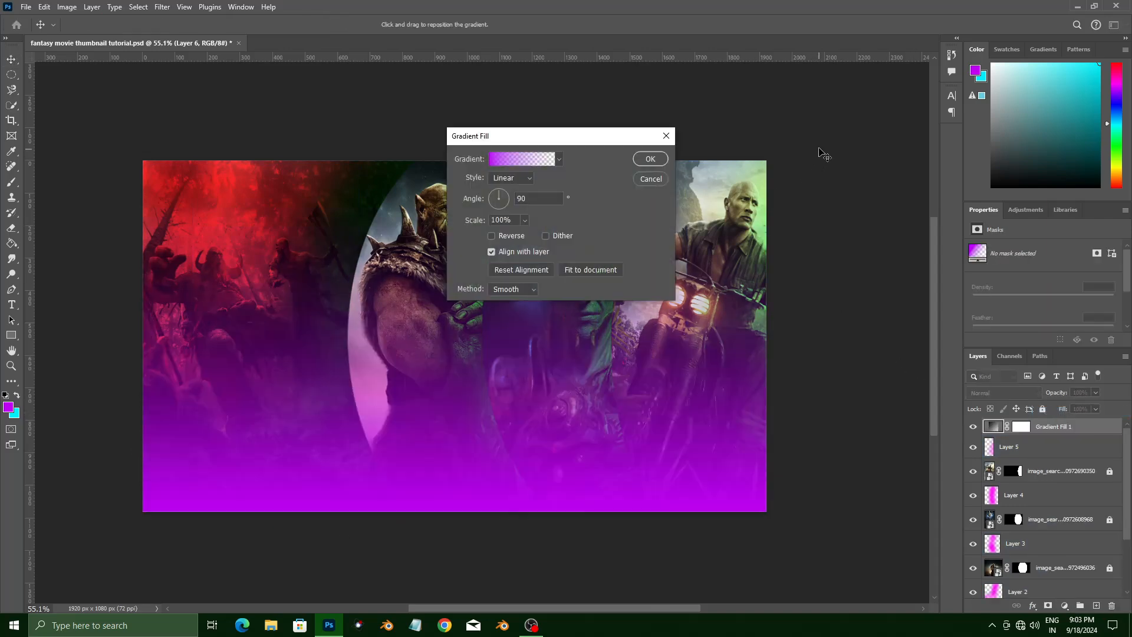
drag(560, 136, 770, 104)
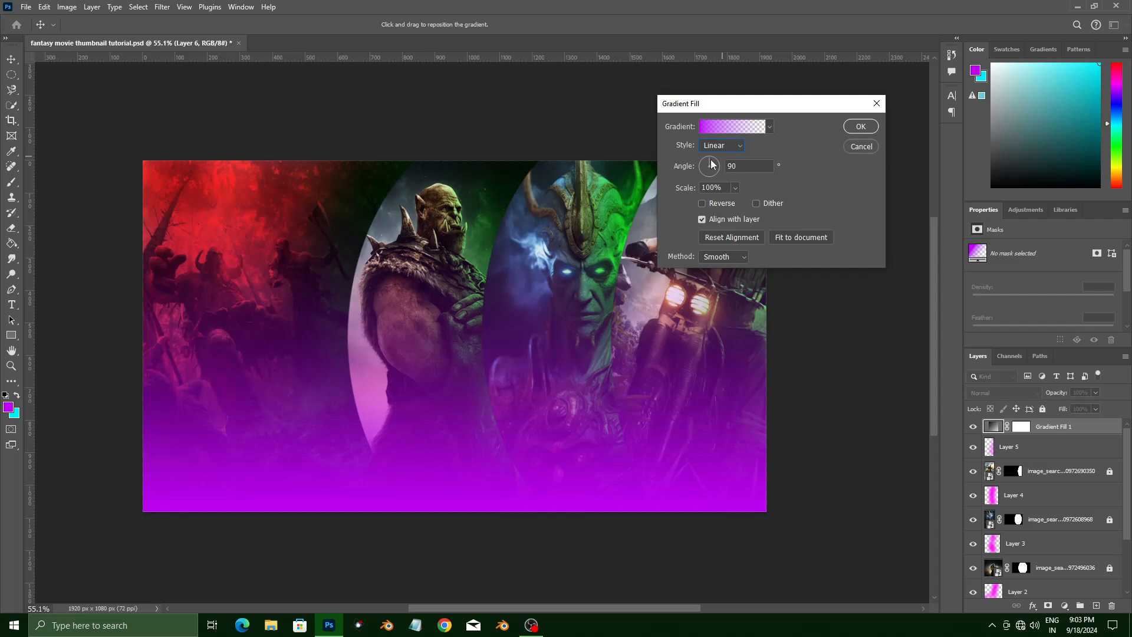
Step: Set the gradient's starting colour stop to black, 000000
click(704, 128)
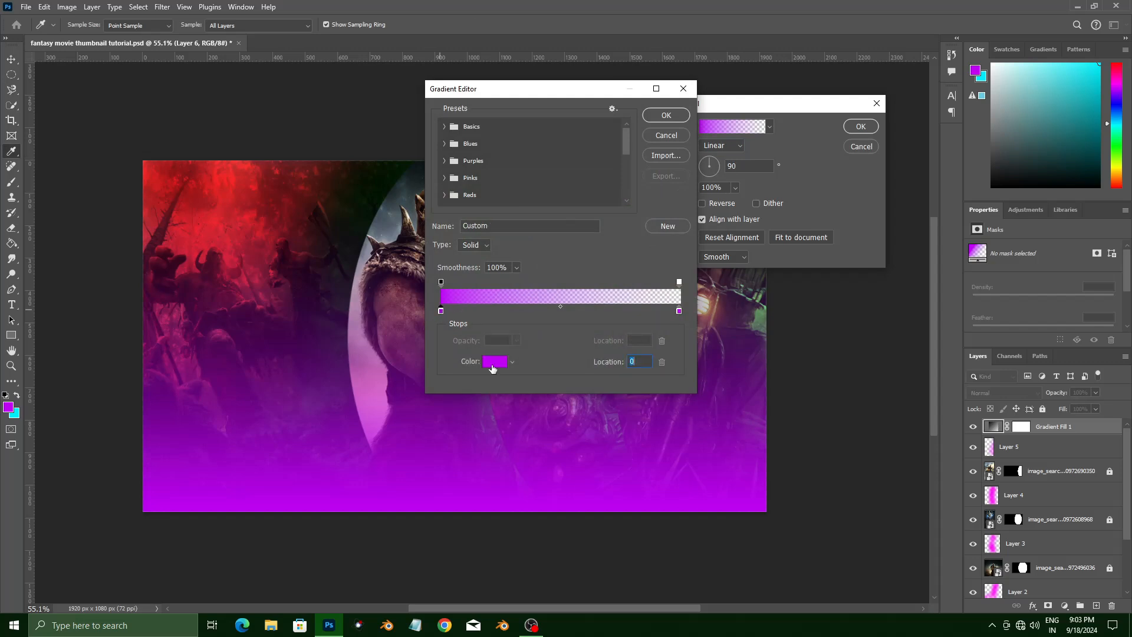
click(492, 364)
text(000000)
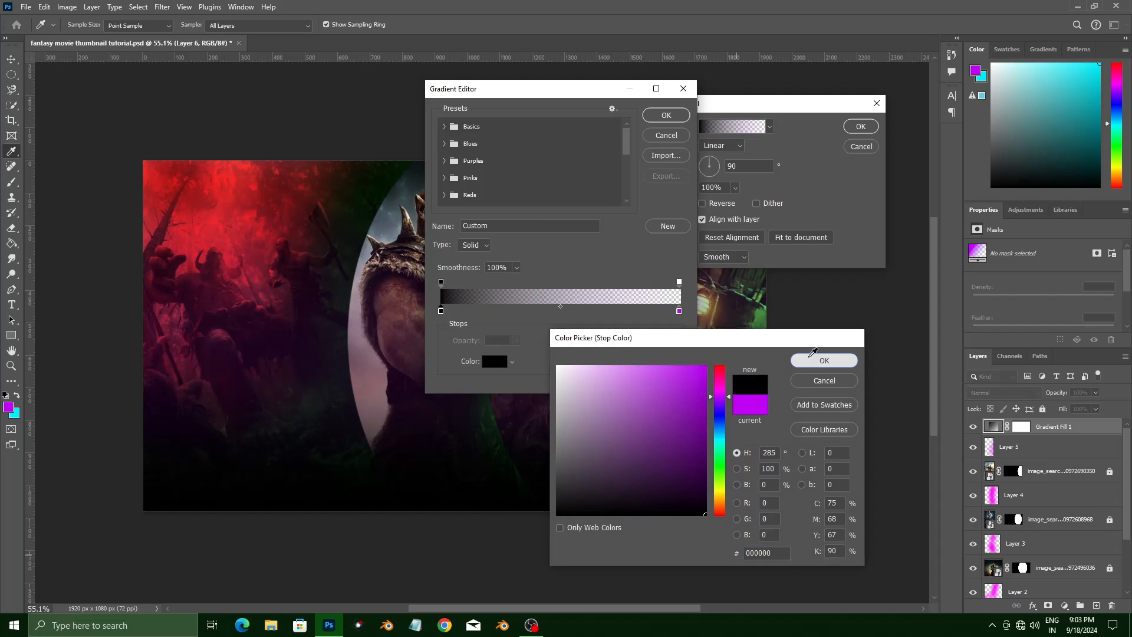
click(805, 363)
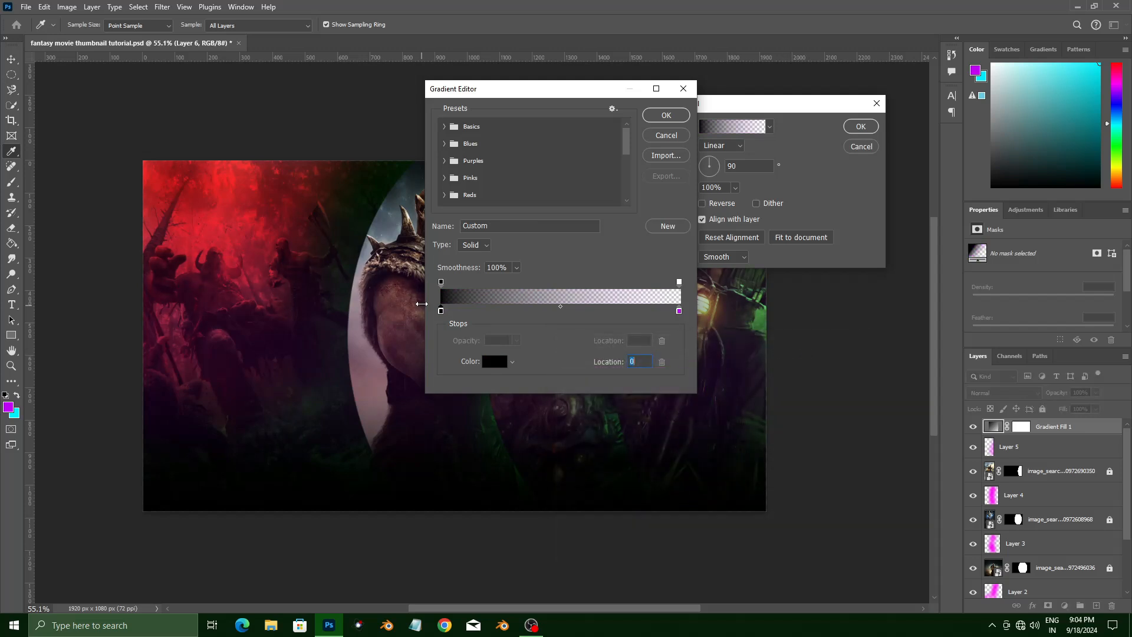
Step: Remove the gradient's purple end stop, apply the linear 90° fill, and compare the image with the fill hidden and shown
click(679, 311)
drag(679, 311, 647, 251)
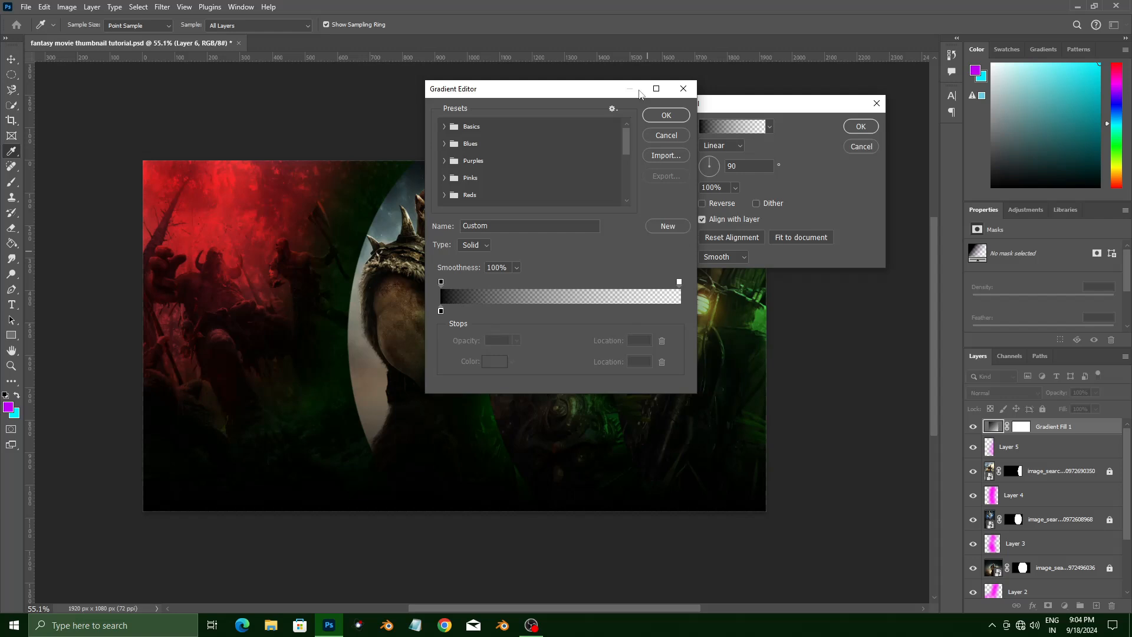
click(666, 115)
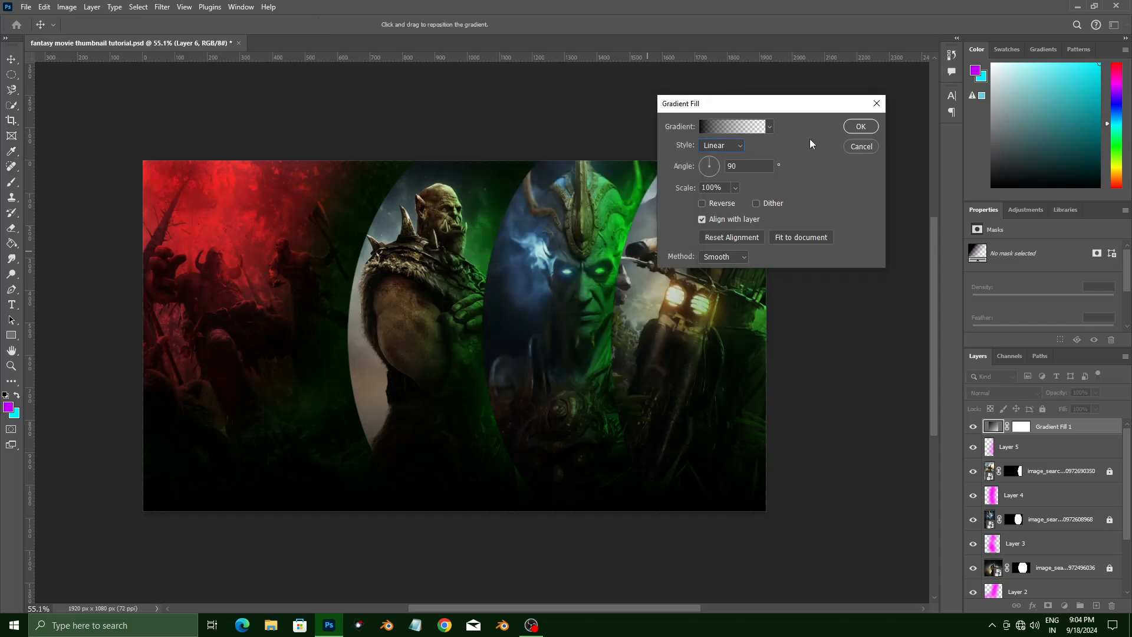
click(853, 127)
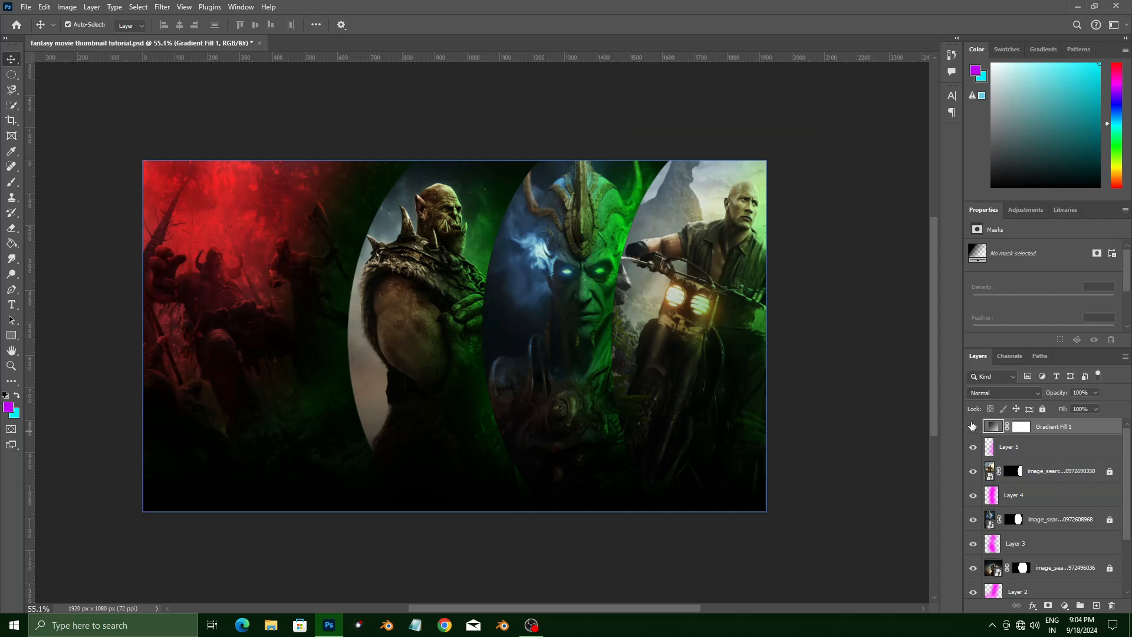
click(972, 428)
click(972, 428)
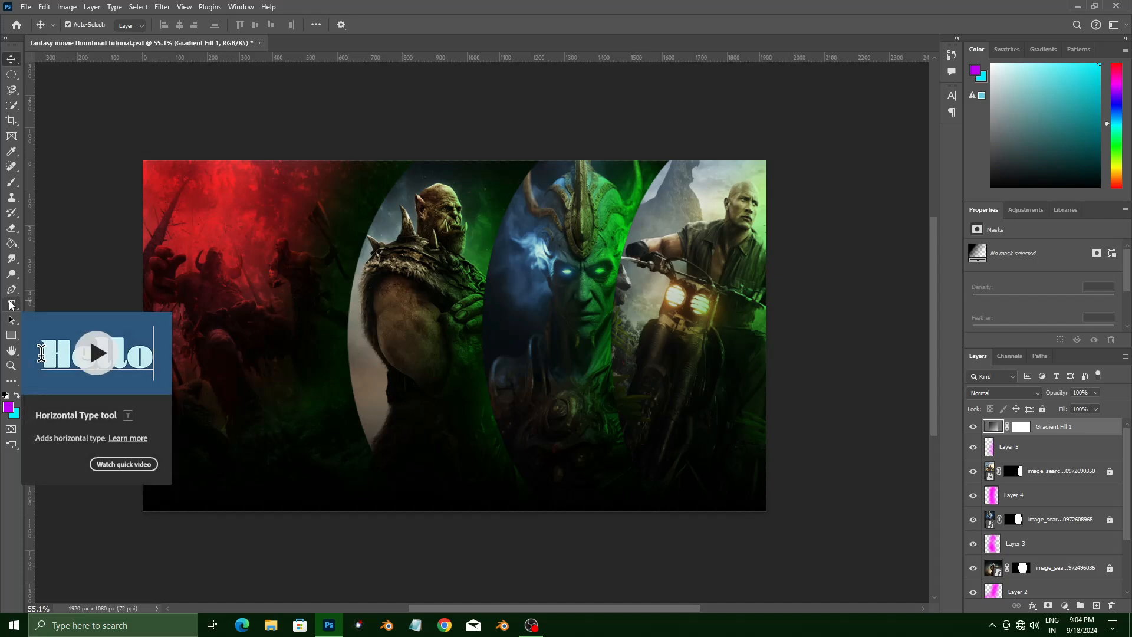
Step: Start a horizontal text layer over the battle scene near the orc, using the Montserrat Black Italic font
click(11, 305)
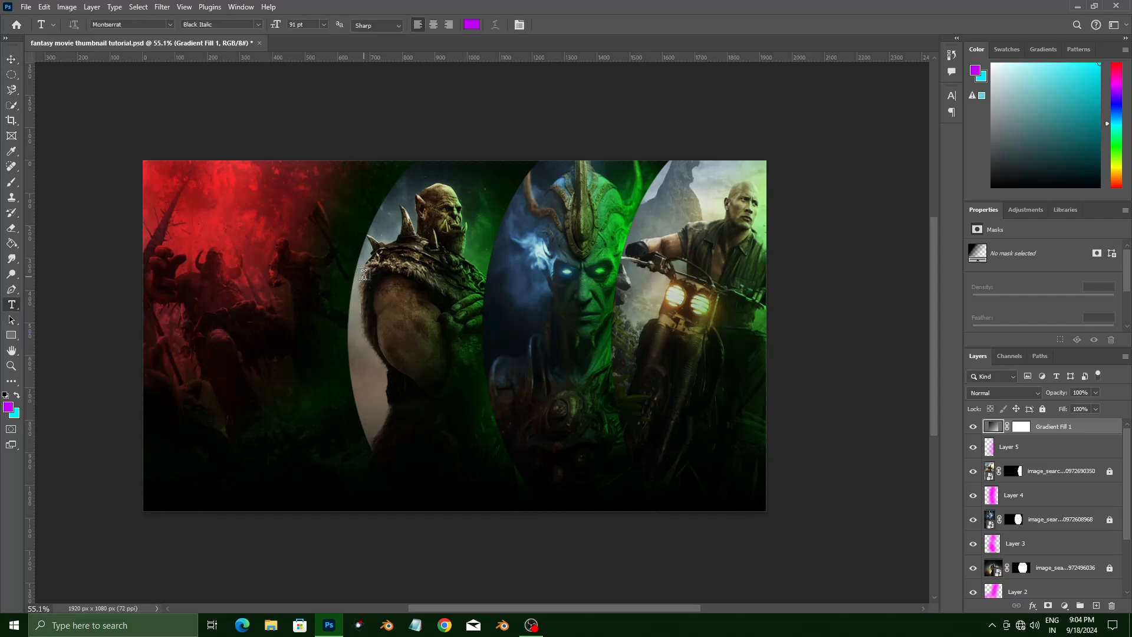
click(296, 260)
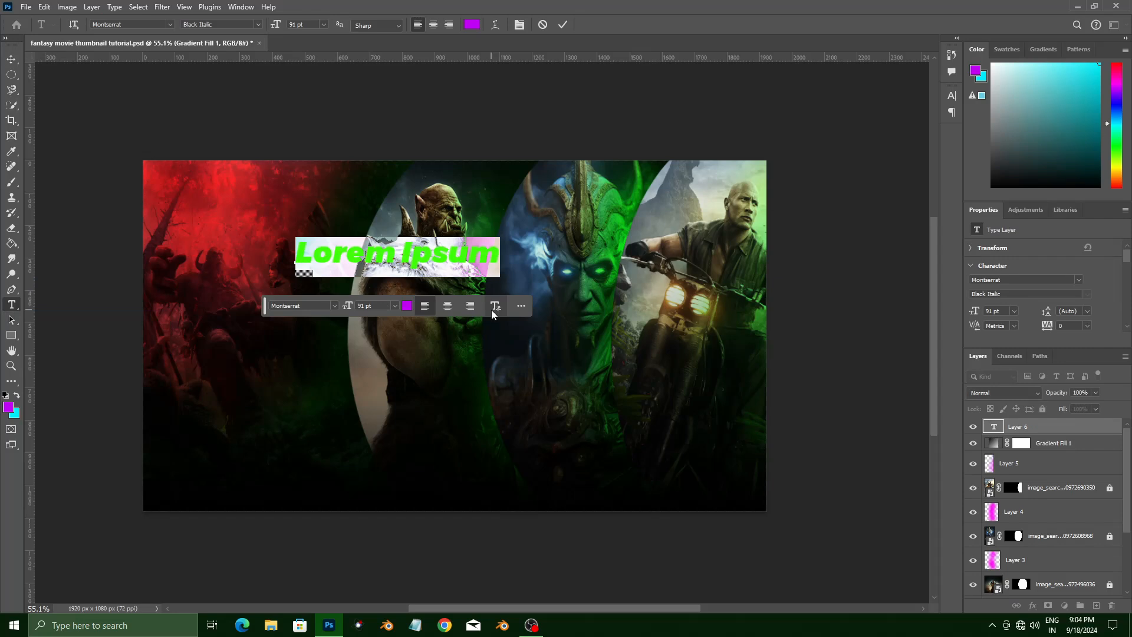
click(164, 26)
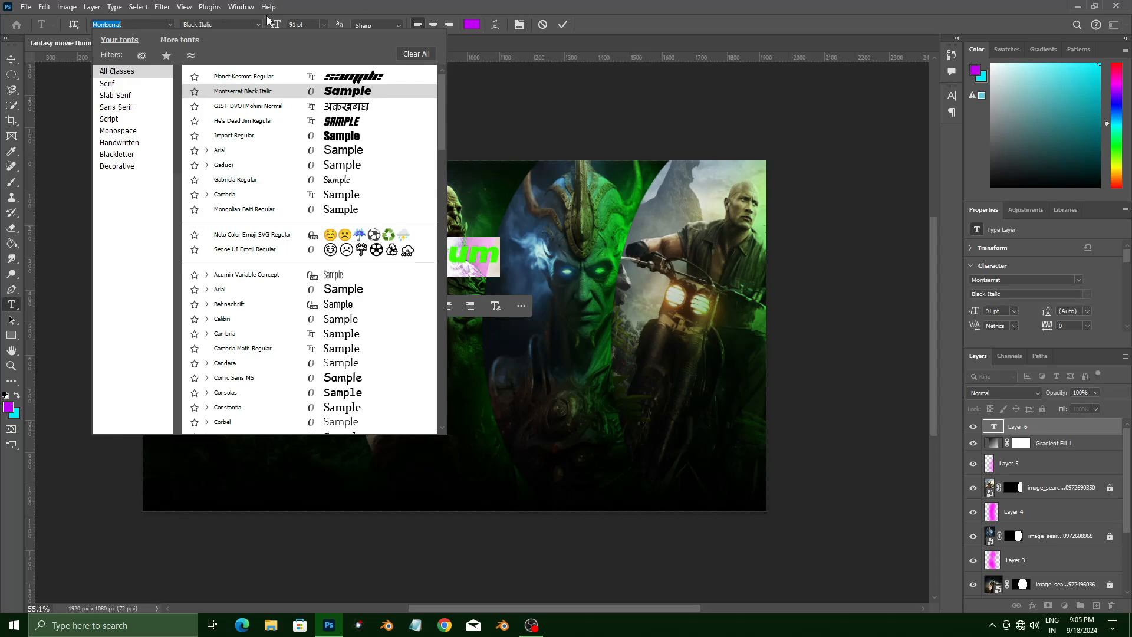
text(mon)
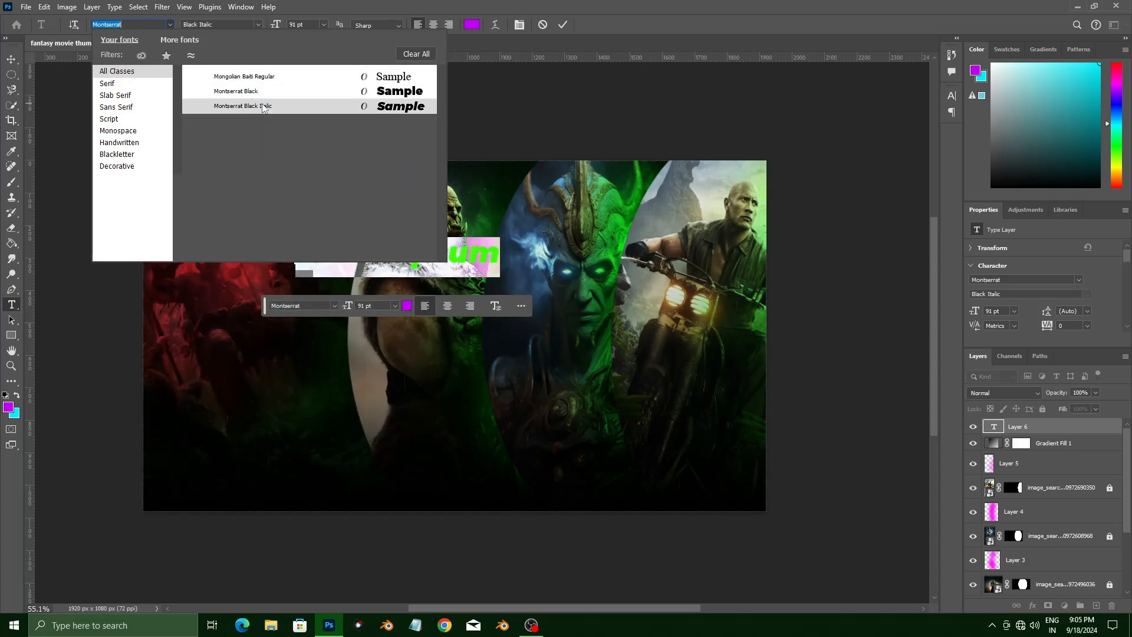
click(306, 106)
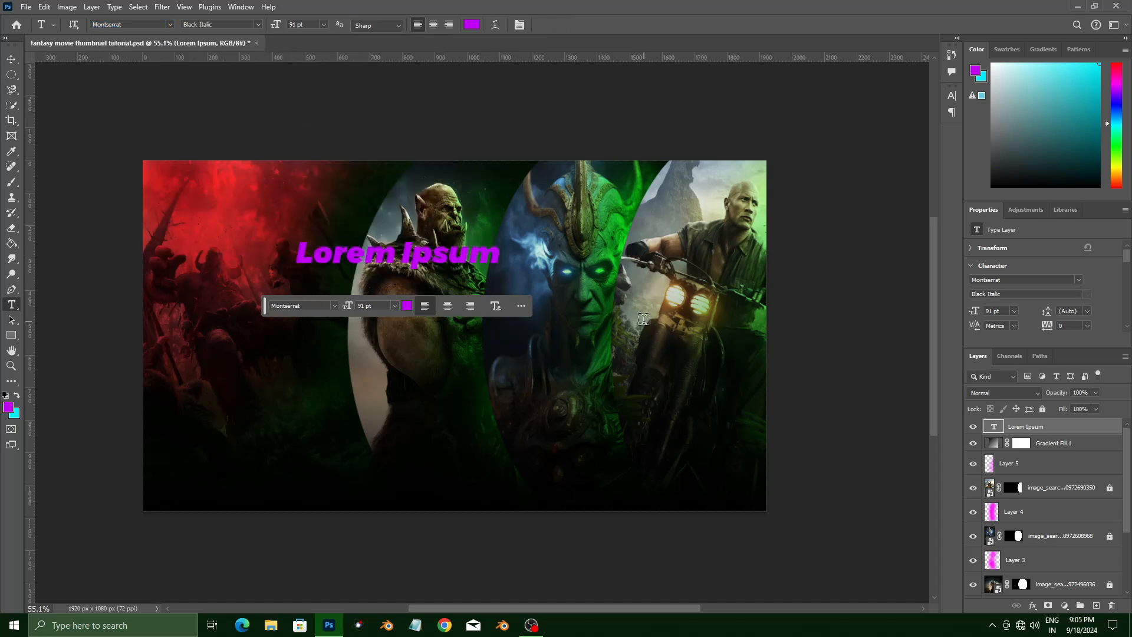
Step: Clear the "Lorem Ipsum" placeholder from the text layer, keeping the layer itself
key(Delete)
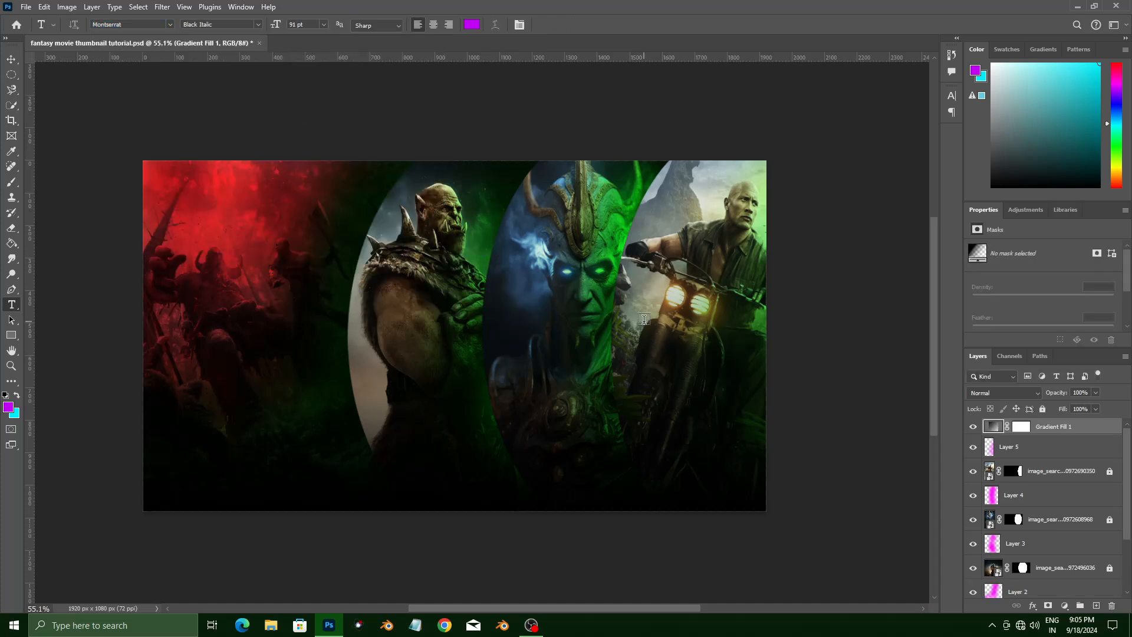
key(ctrl+z)
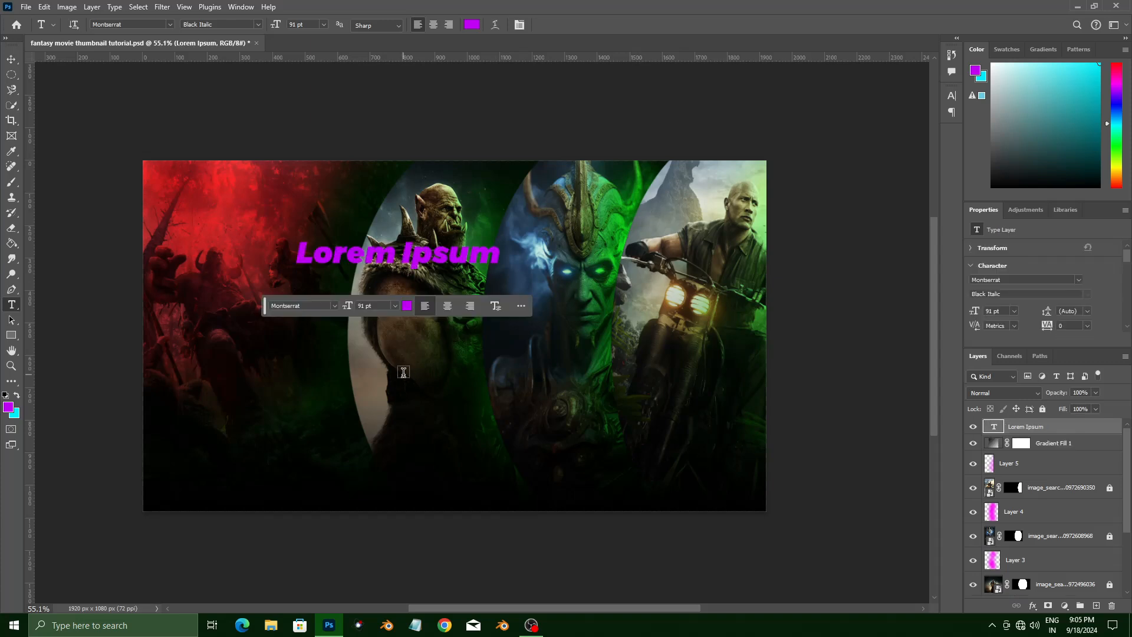
click(435, 251)
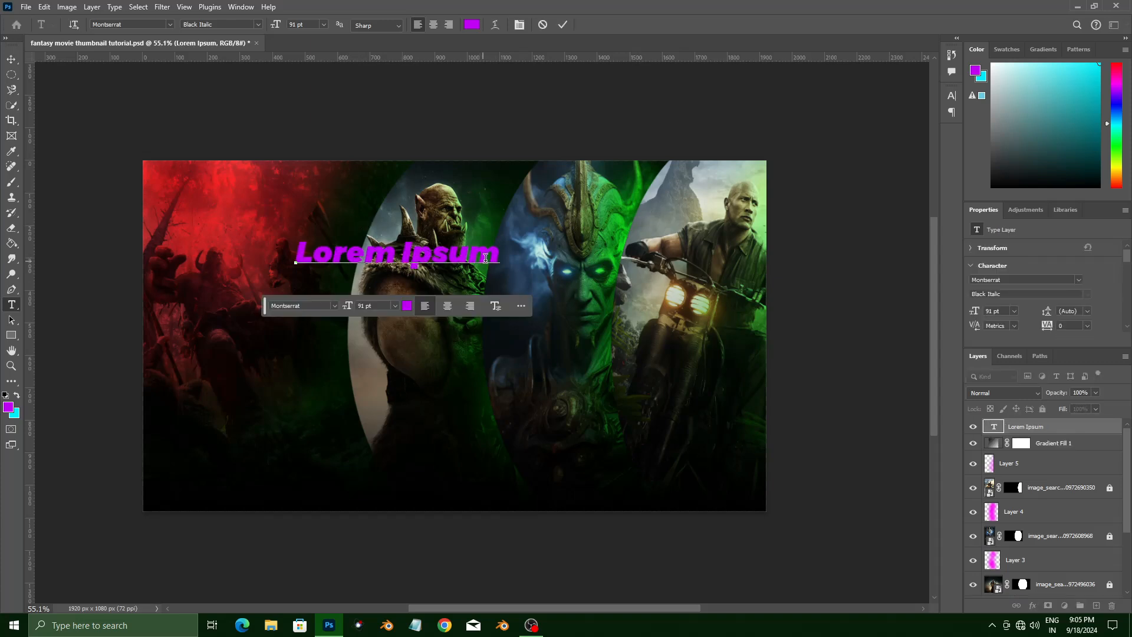
key(BackSpace)
key(BackSpace)
key(BackSpace)
key(BackSpace)
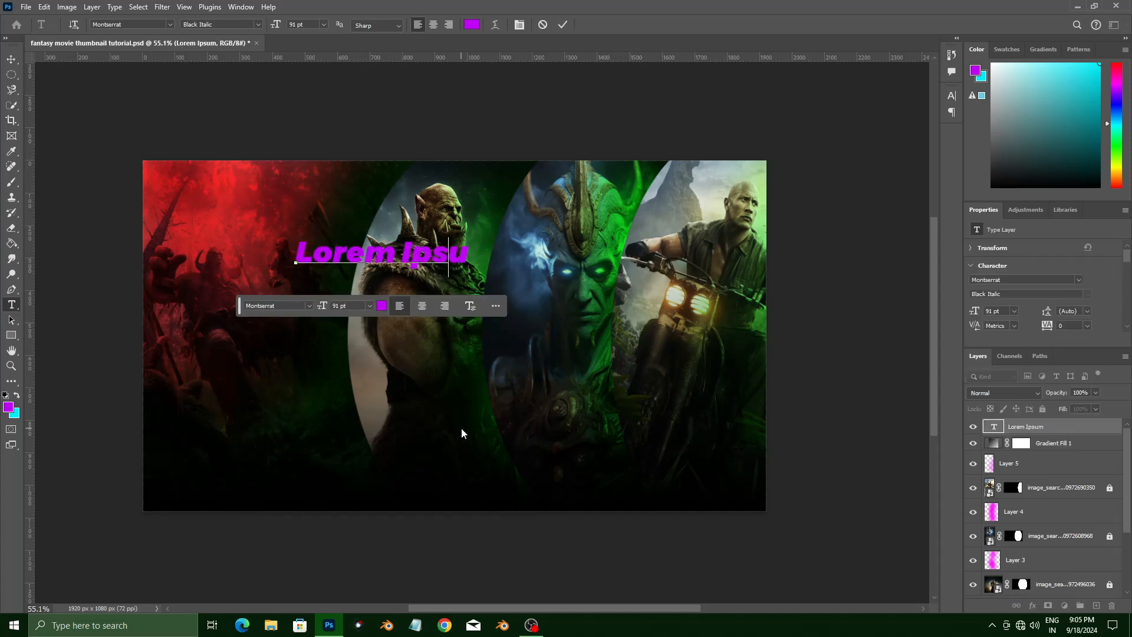
key(BackSpace)
key(BackSpace)
key(BackSpace)
key(BackSpace)
key(BackSpace)
key(BackSpace)
key(BackSpace)
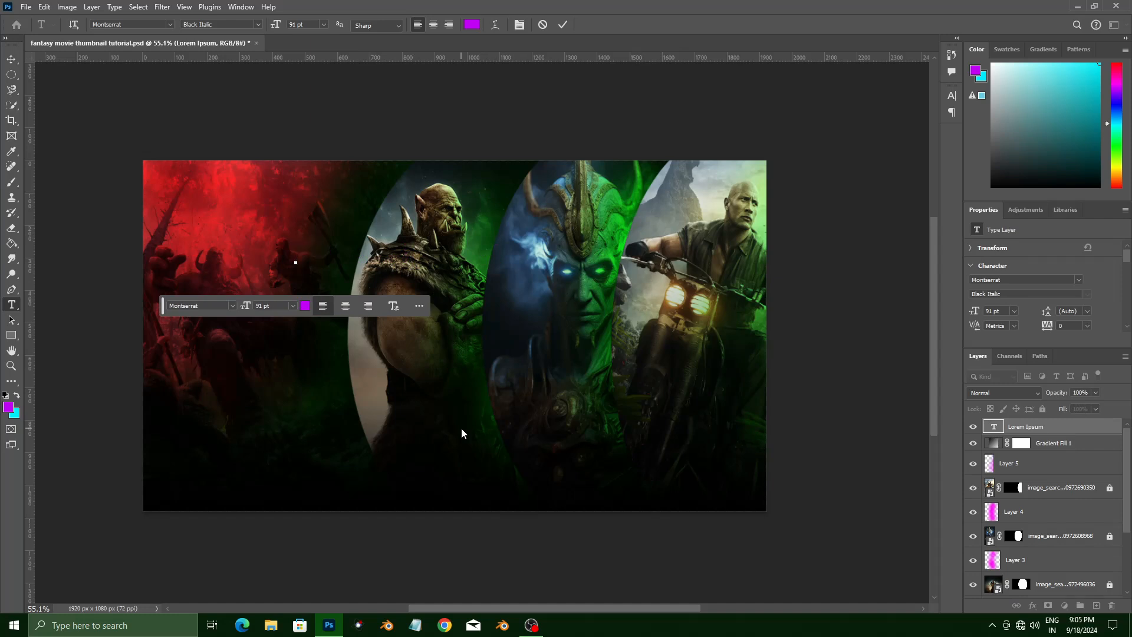
Step: Enter "TOP 10" as the text and choose white, ffffff, as the text colour
text(TOP)
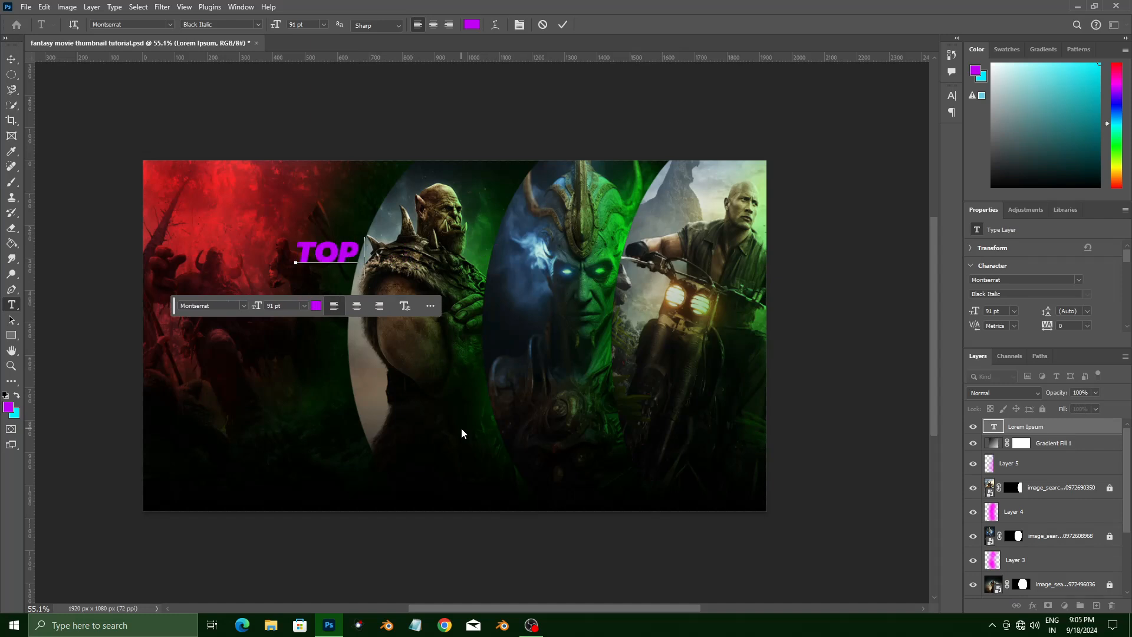
text( 10)
click(316, 306)
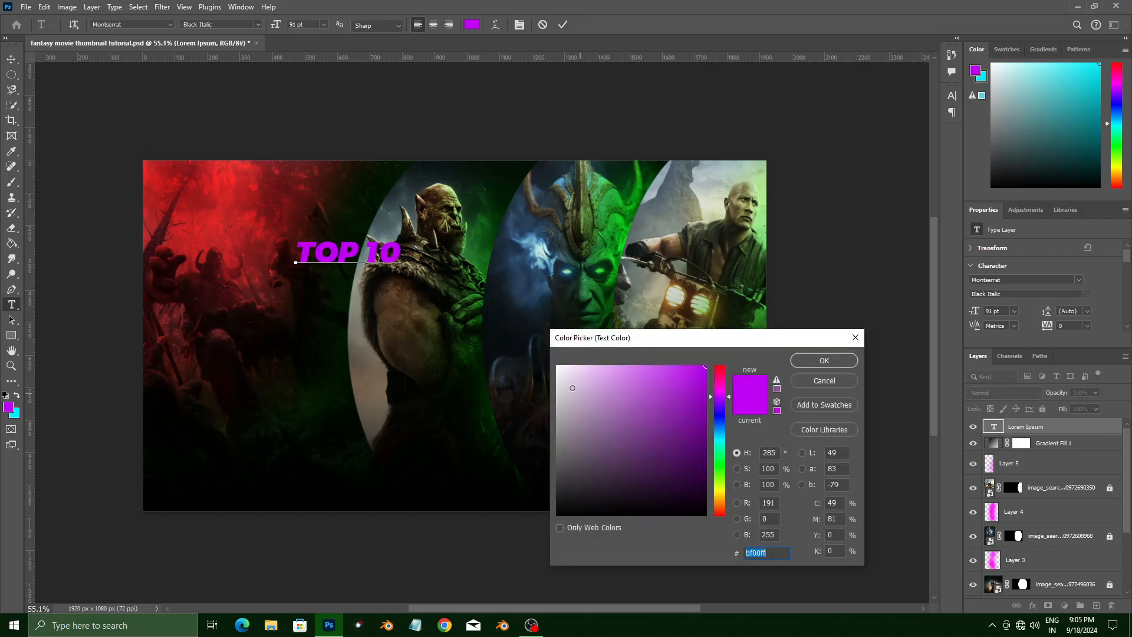
text(ffffff)
click(829, 356)
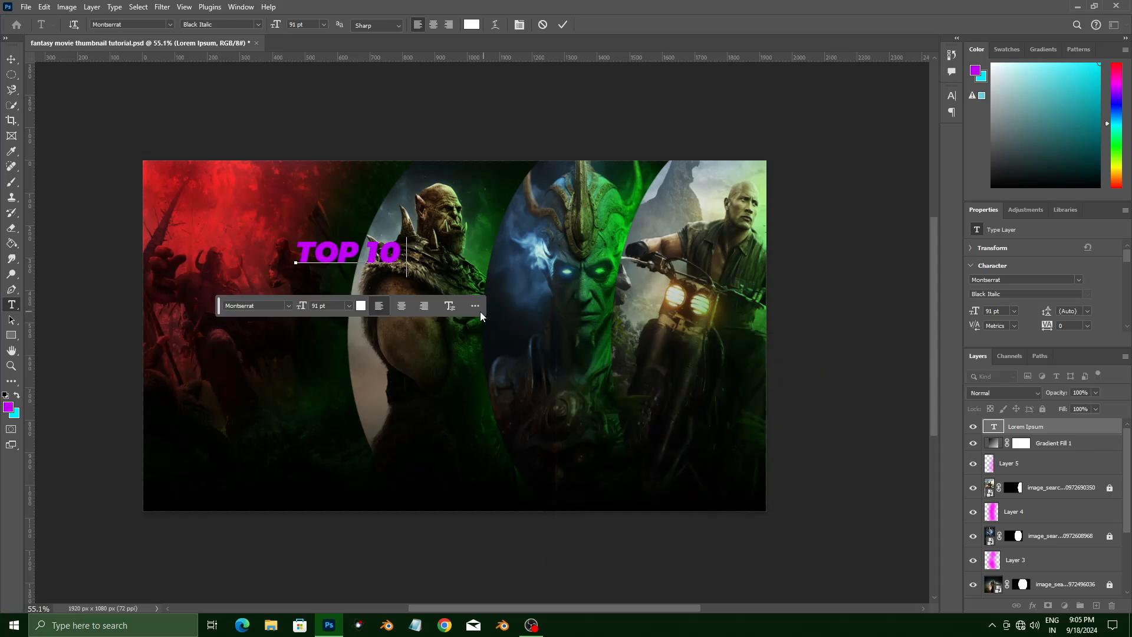
Step: Delete the "TOP 10" text from the text layer
key(BackSpace)
key(BackSpace)
key(BackSpace)
key(BackSpace)
key(BackSpace)
key(BackSpace)
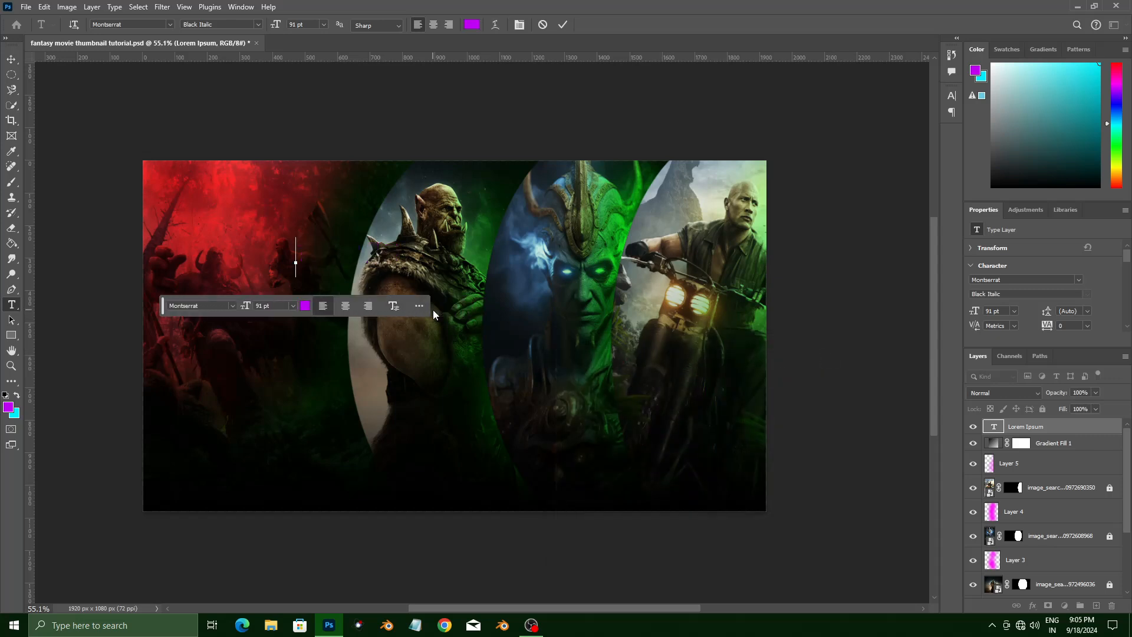
Step: Set the text colour to white and enter "TOP 10" in the text layer
click(472, 24)
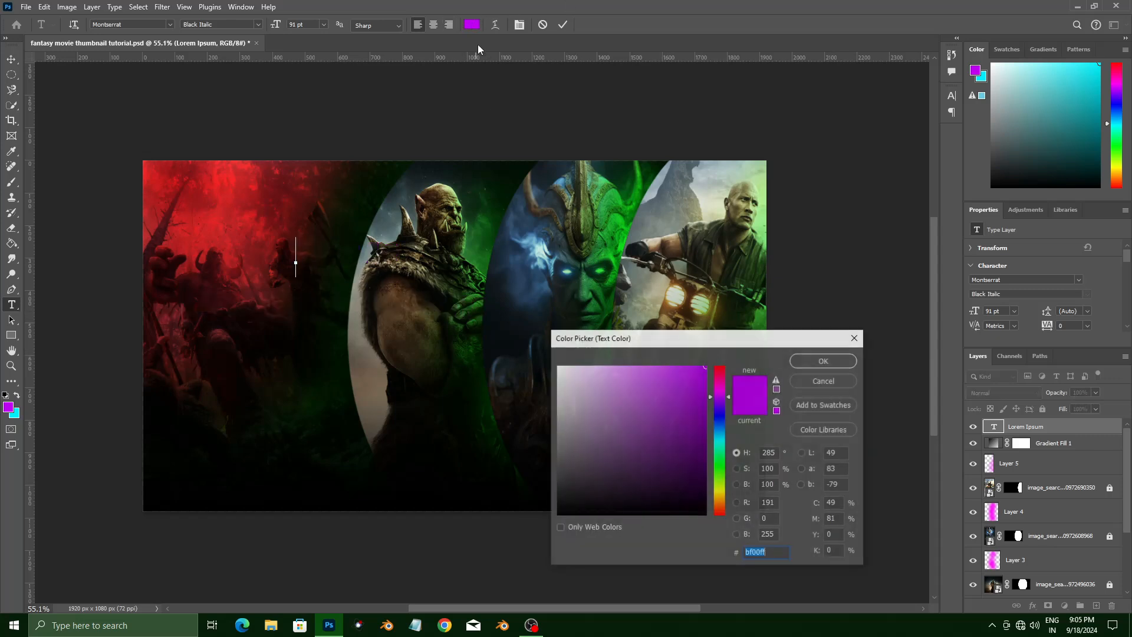
click(824, 361)
text(TOP)
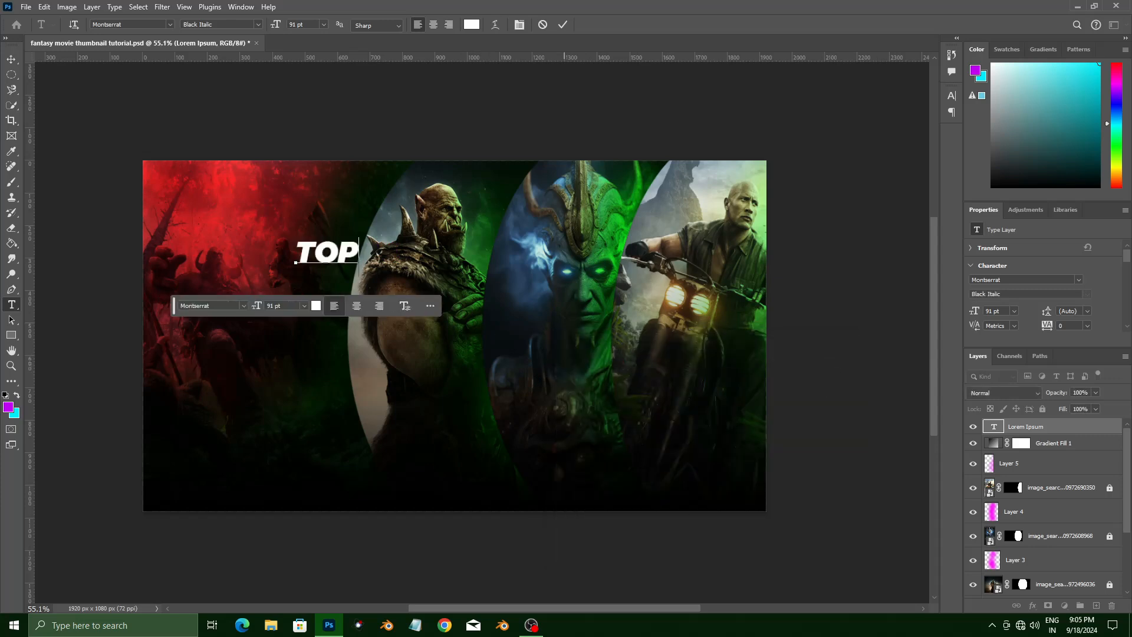
text( 10)
click(563, 24)
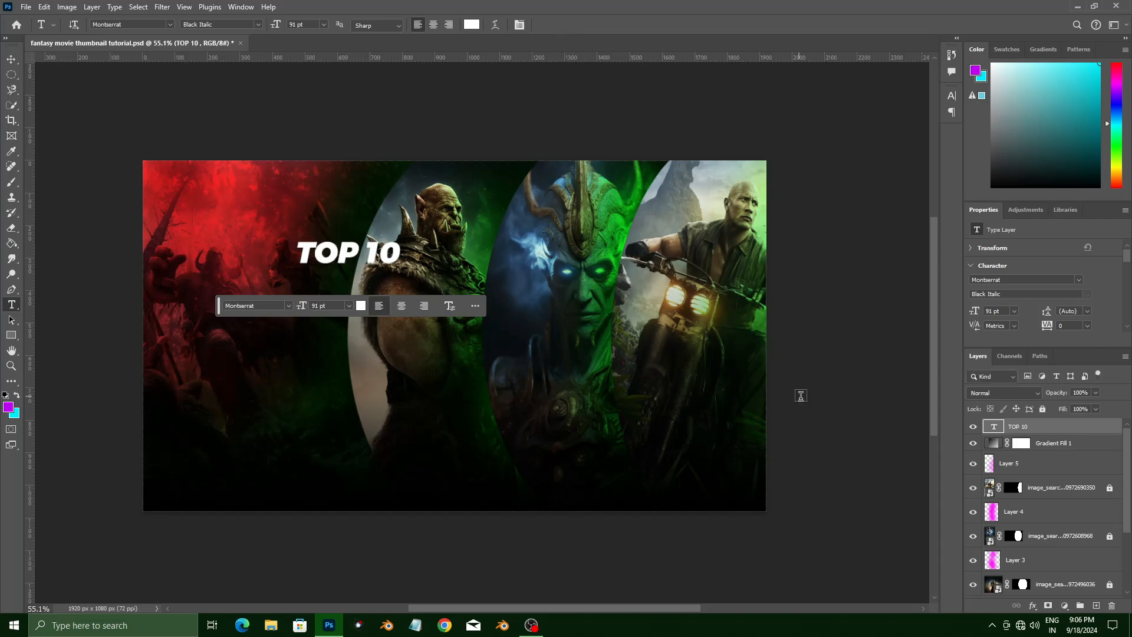
Step: Move the "TOP 10" text to the lower part of the battle scene, enlarge it to about 152 pt and tilt it slightly
key(ctrl+t)
click(414, 300)
key(ctrl+t)
drag(405, 276, 304, 395)
drag(393, 393, 390, 384)
mouse_move(365, 421)
mouse_down()
mouse_move(375, 427)
mouse_move(352, 412)
mouse_up()
double_click(344, 383)
key(ctrl+Return)
key(v)
key(ctrl+t)
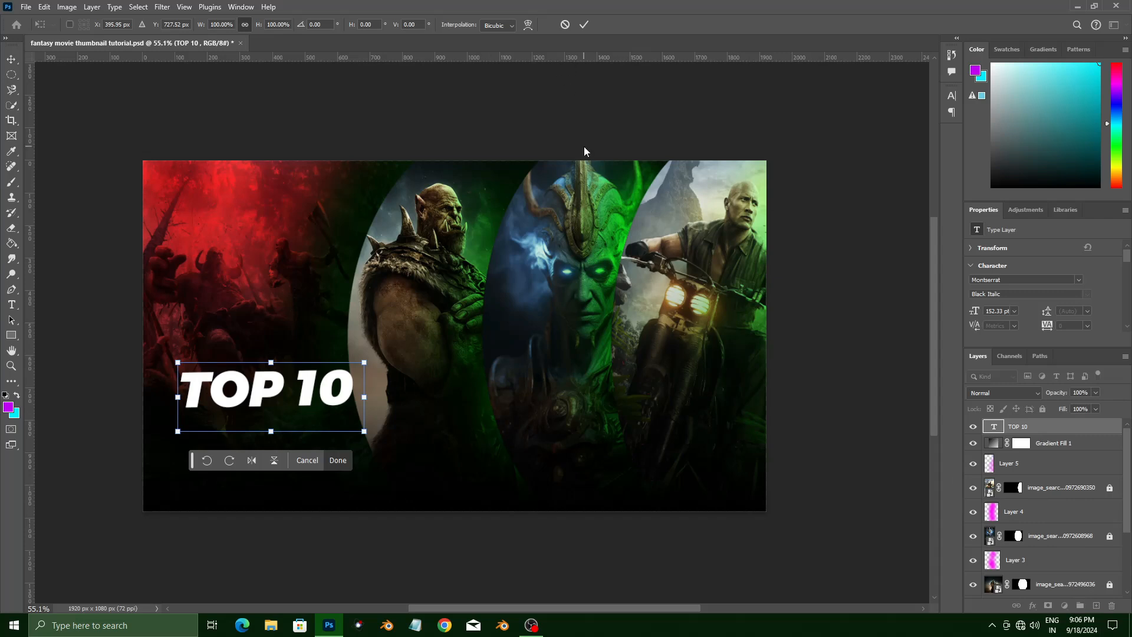
click(583, 24)
Step: Duplicate the "TOP 10" text, place the copy below the original and change its wording to "BEYOND IMAGINATION"
key(ctrl+j)
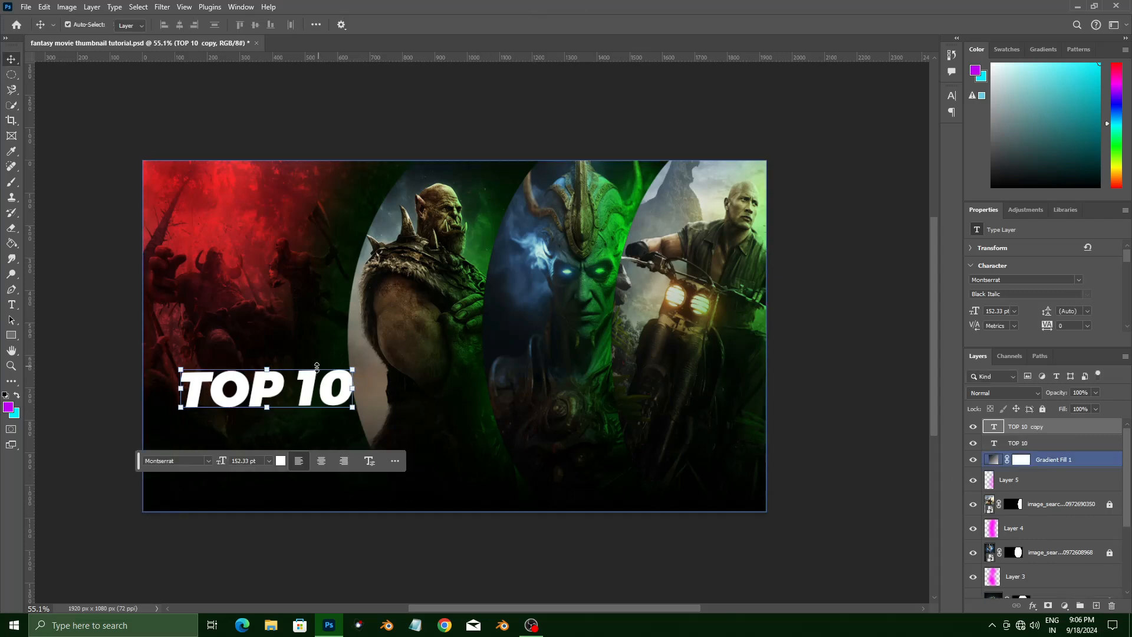
drag(279, 391, 404, 429)
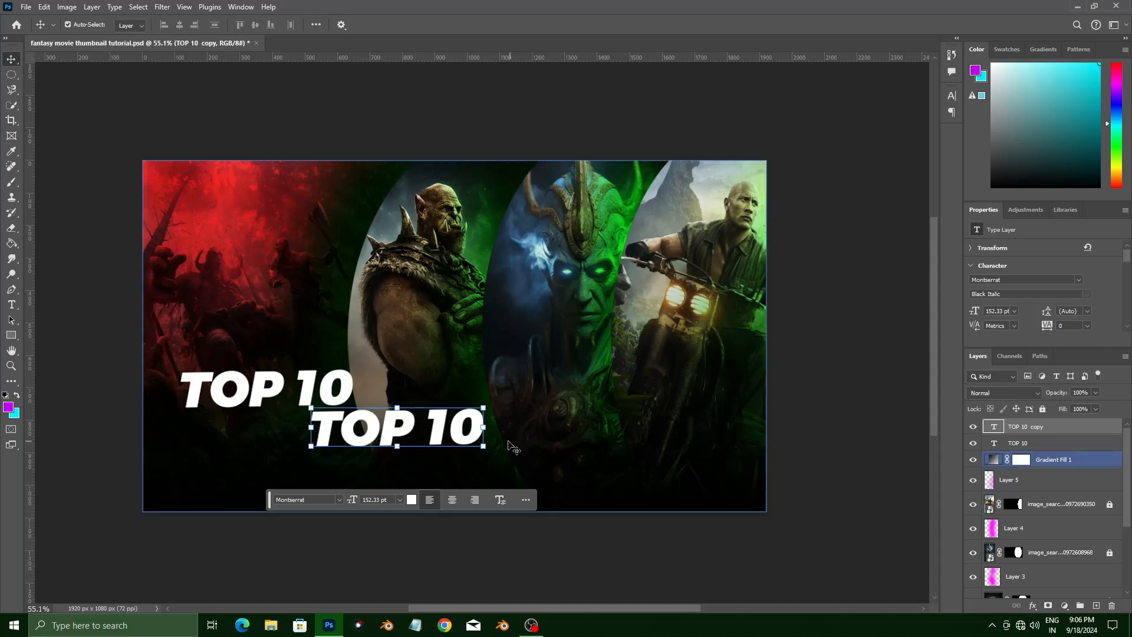
double_click(465, 421)
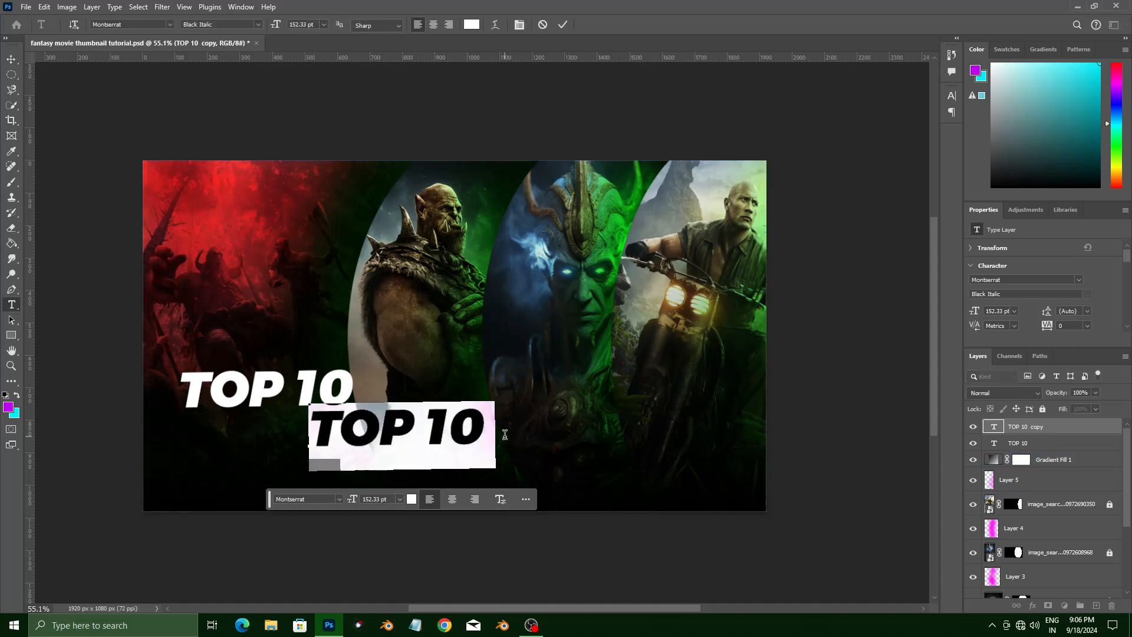
key(BackSpace)
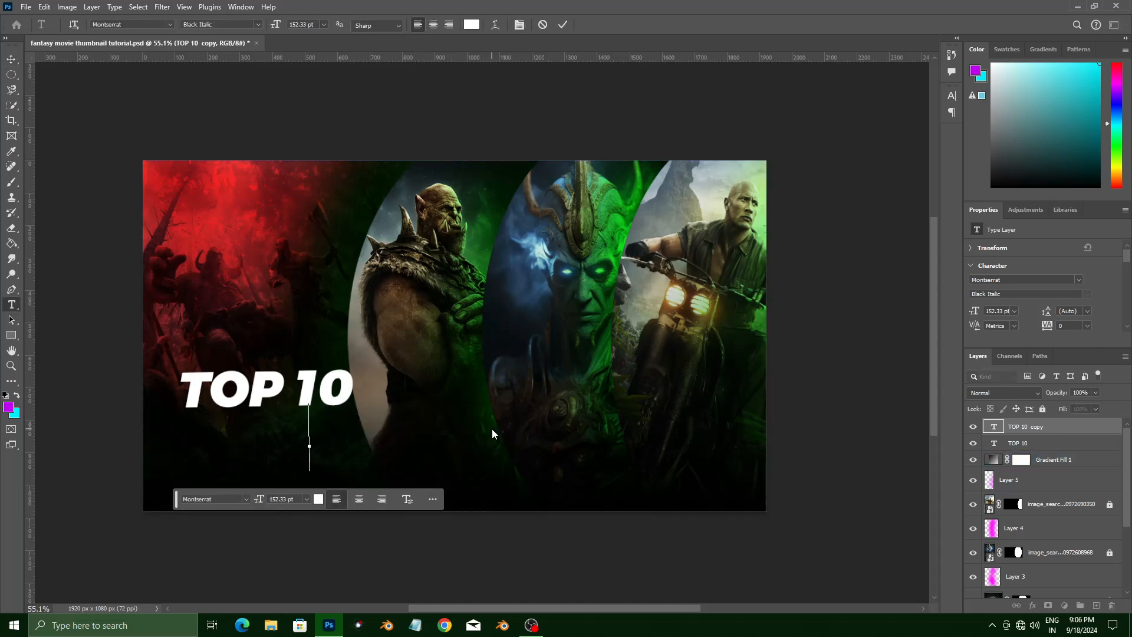
text(BEY)
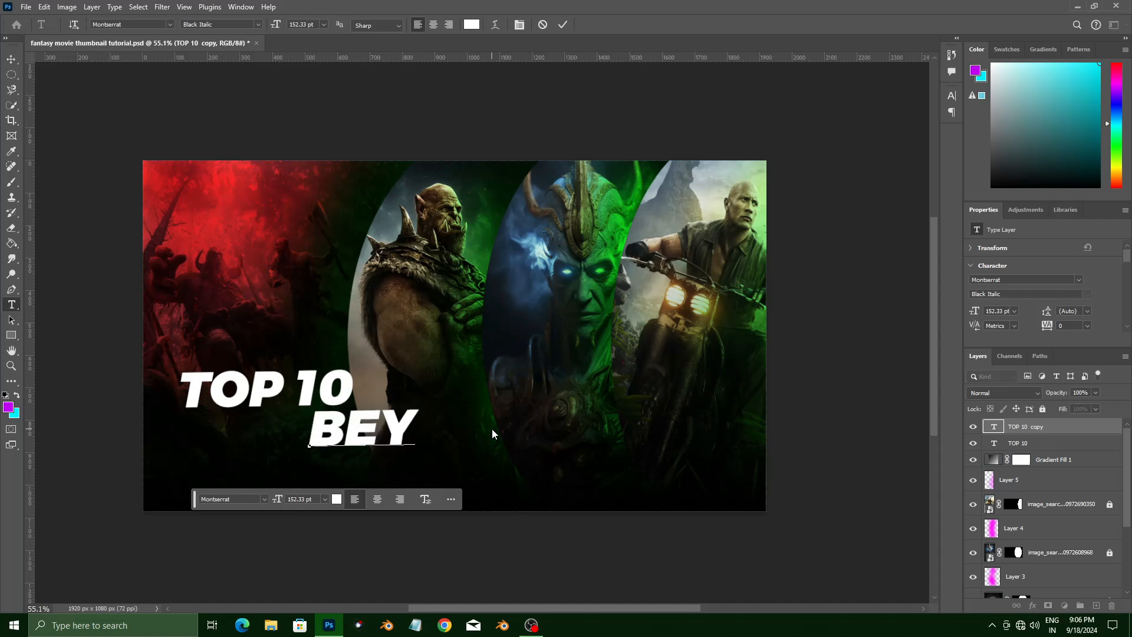
text(OND)
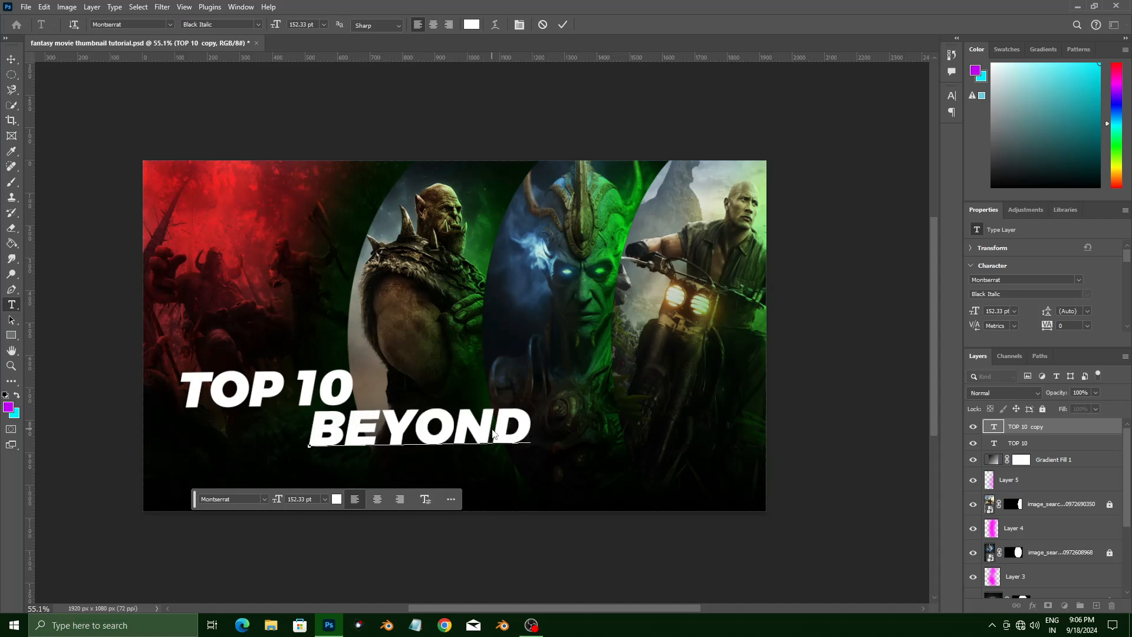
text( IMAGINA)
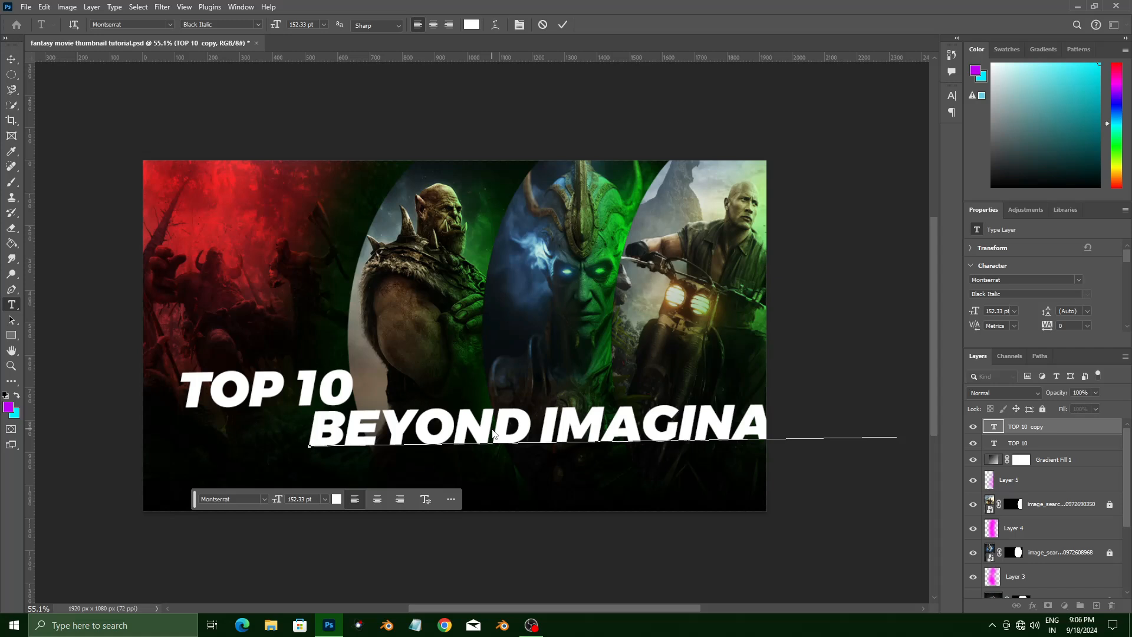
click(563, 24)
Step: Position "BEYOND IMAGINATION" across the lower thumbnail, scaled to about 93% and rotated about -4°
key(v)
drag(612, 435, 460, 442)
drag(748, 453, 712, 470)
drag(769, 428, 765, 398)
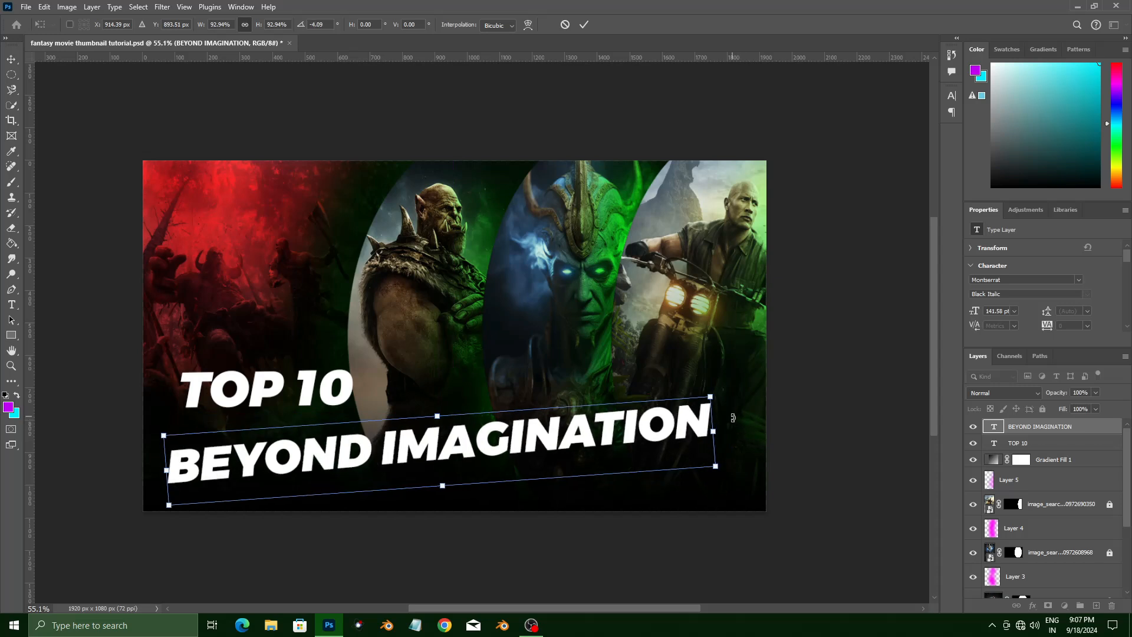
drag(591, 433, 587, 420)
Step: Move the "TOP 10" text up above "BEYOND IMAGINATION" and tilt it to match that line
click(1037, 443)
click(359, 413)
click(330, 390)
key(ctrl+t)
drag(348, 388, 354, 330)
drag(372, 345, 373, 334)
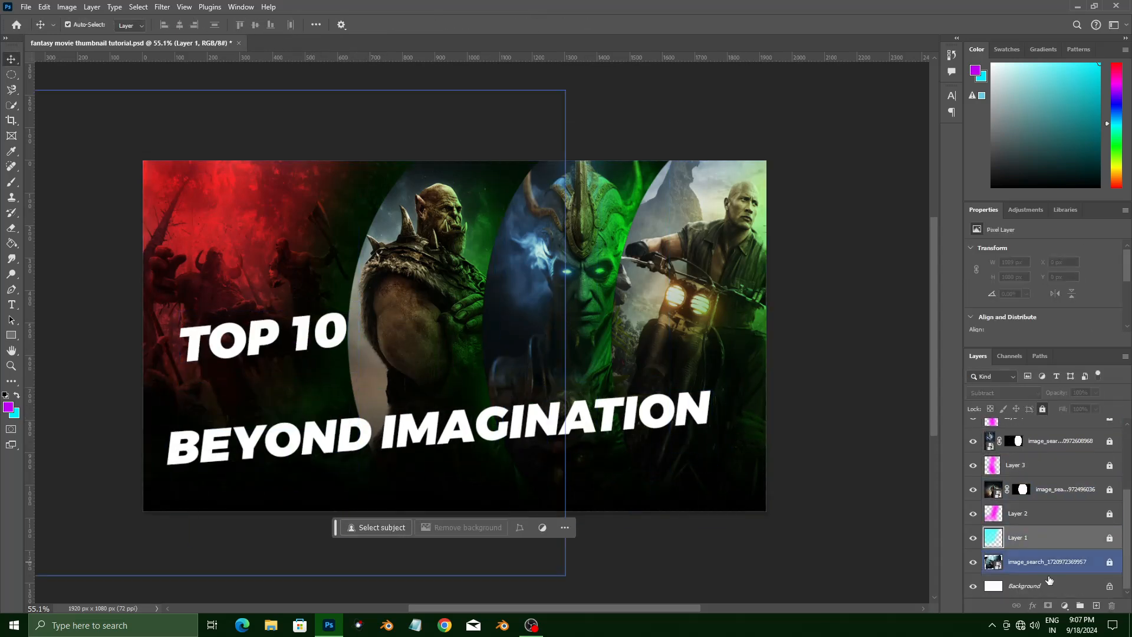
Step: Colour the "BEYOND IMAGINATION" text yellow, ffd400, with a hue of 50°
click(462, 450)
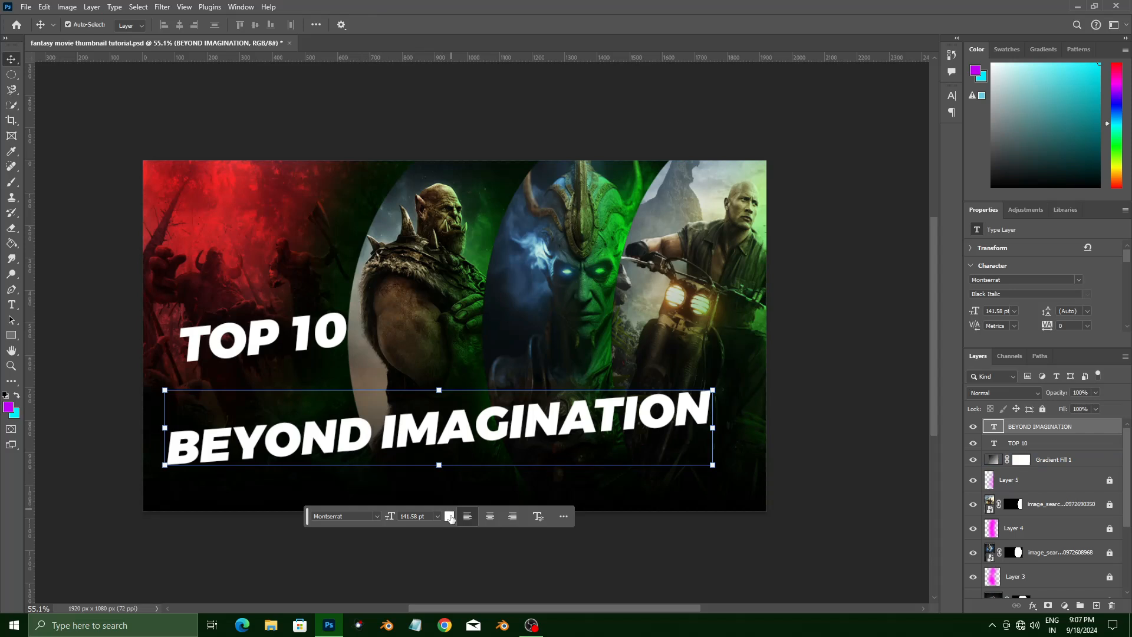
click(450, 516)
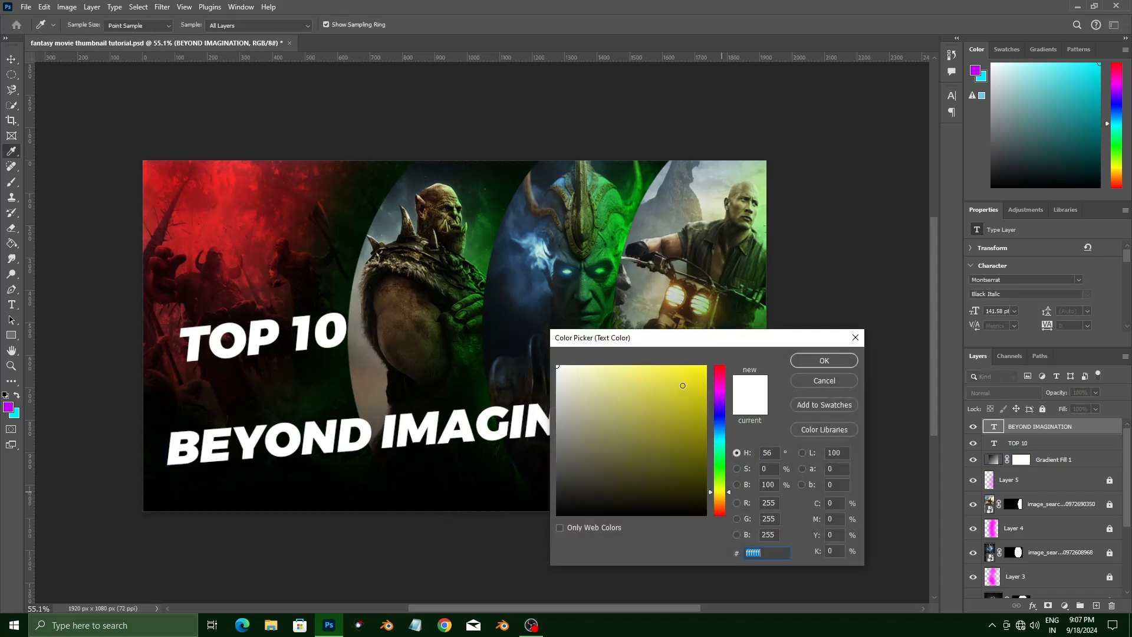
drag(683, 386, 730, 348)
click(773, 452)
key(BackSpace)
text(0)
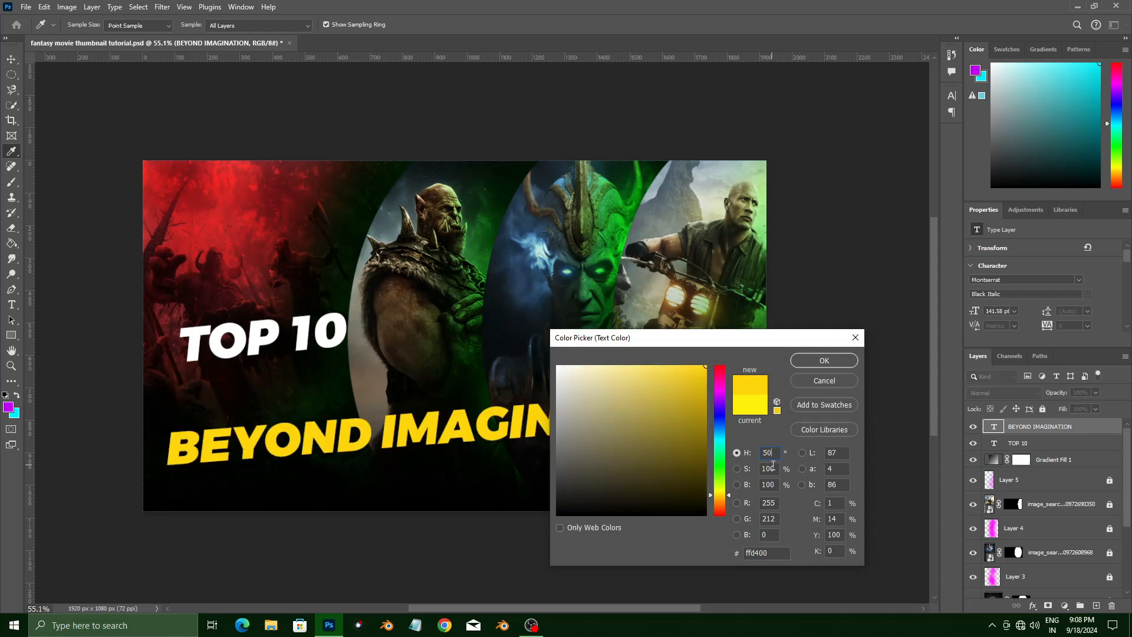
click(819, 361)
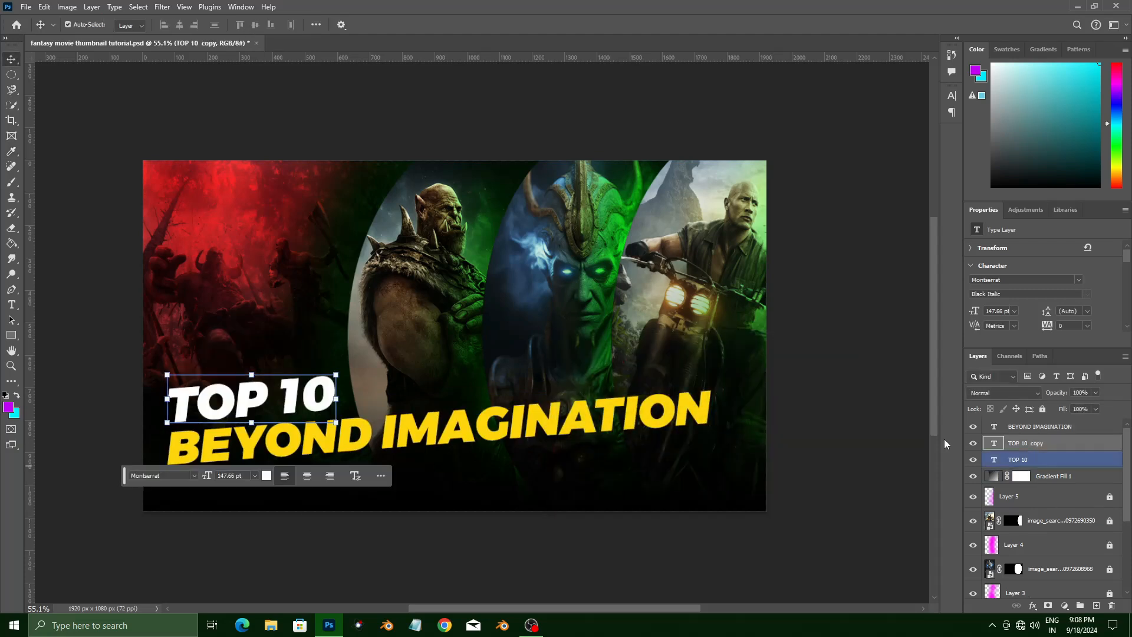
Step: Move the copy of the "TOP 10" text below the right end of "BEYOND IMAGINATION"
drag(236, 404, 257, 426)
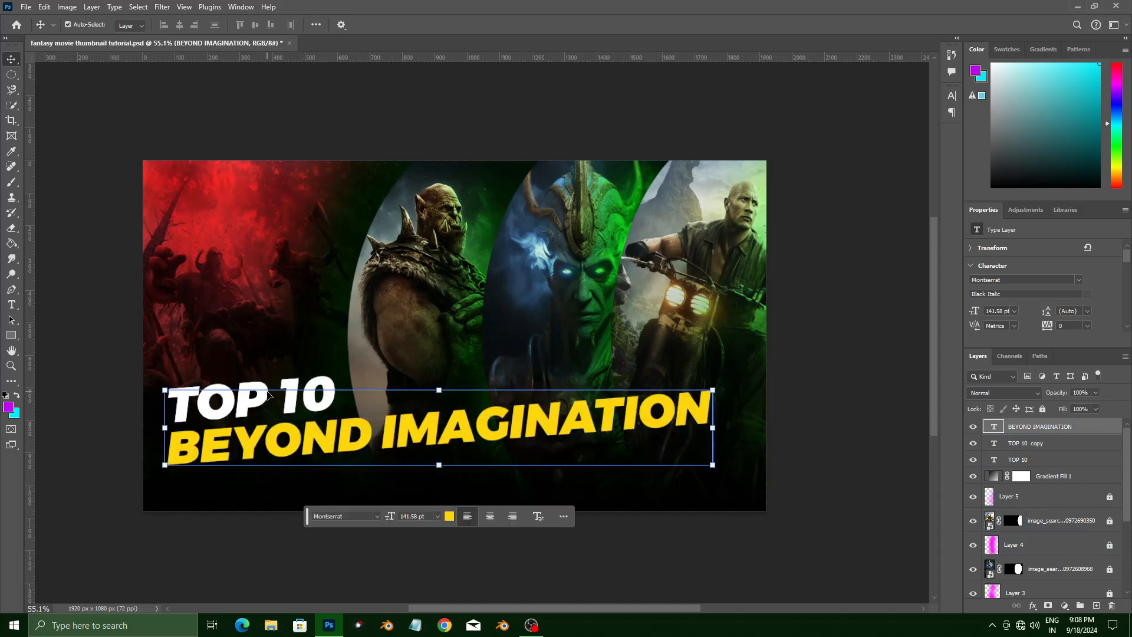
key(ctrl+t)
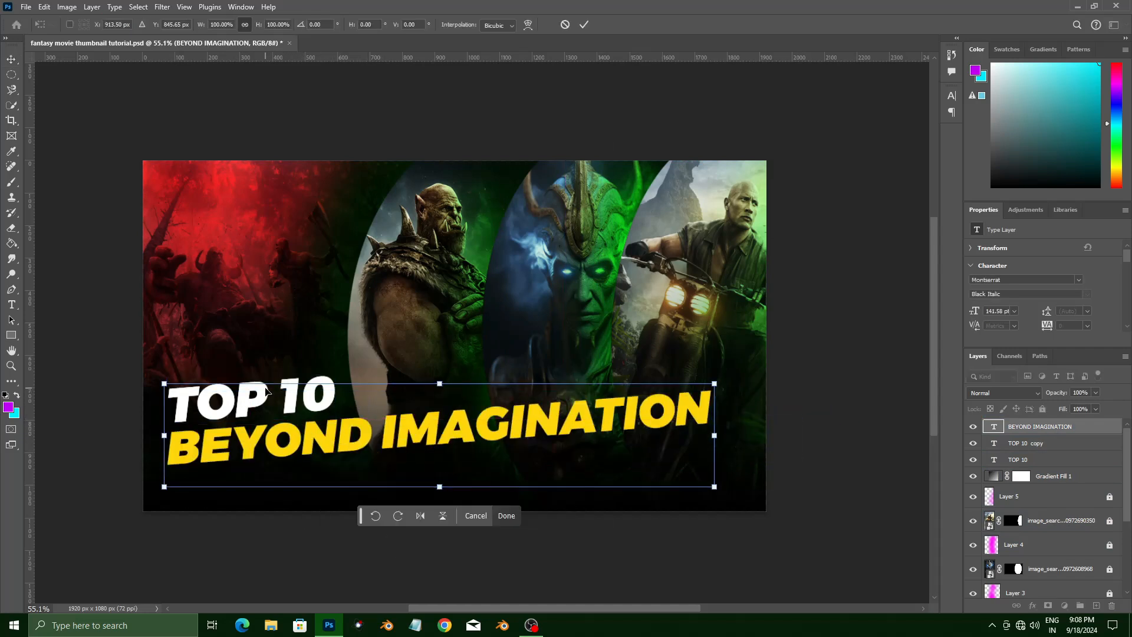
click(1053, 447)
key(ctrl+t)
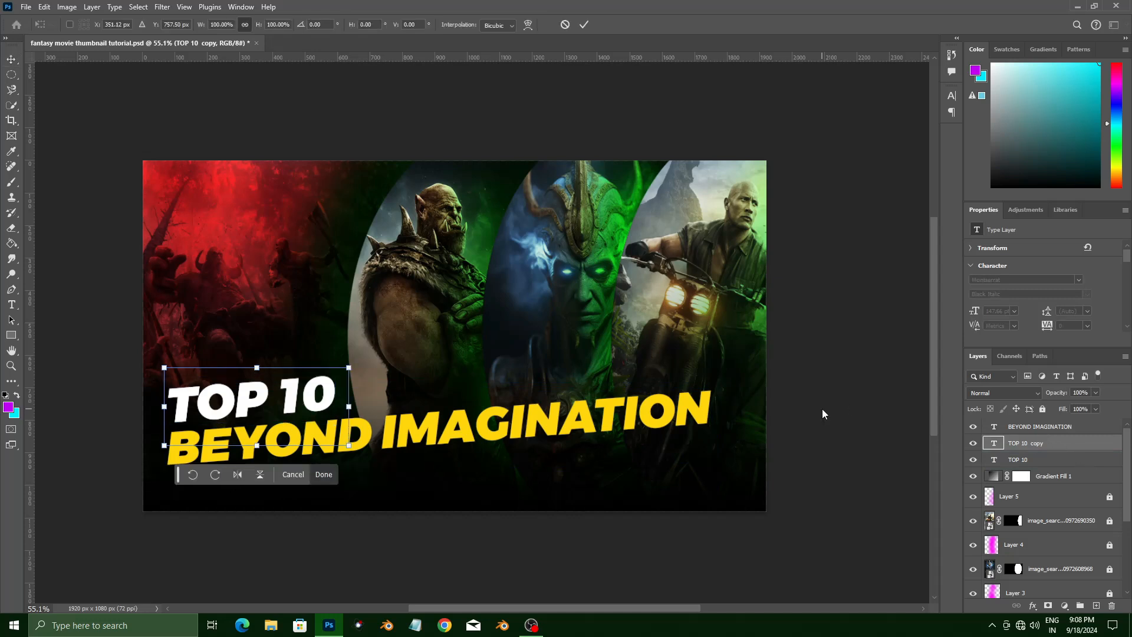
drag(294, 396, 642, 473)
key(Return)
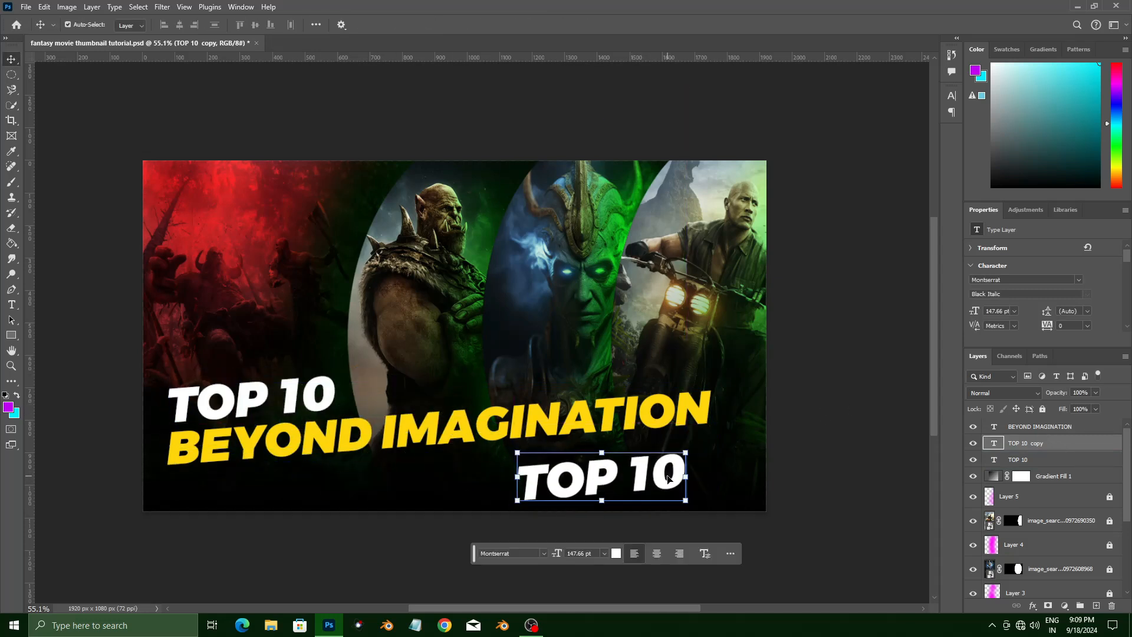
Step: Replace the wording of the lower "TOP 10" copy with "MOVIES"
double_click(667, 474)
key(BackSpace)
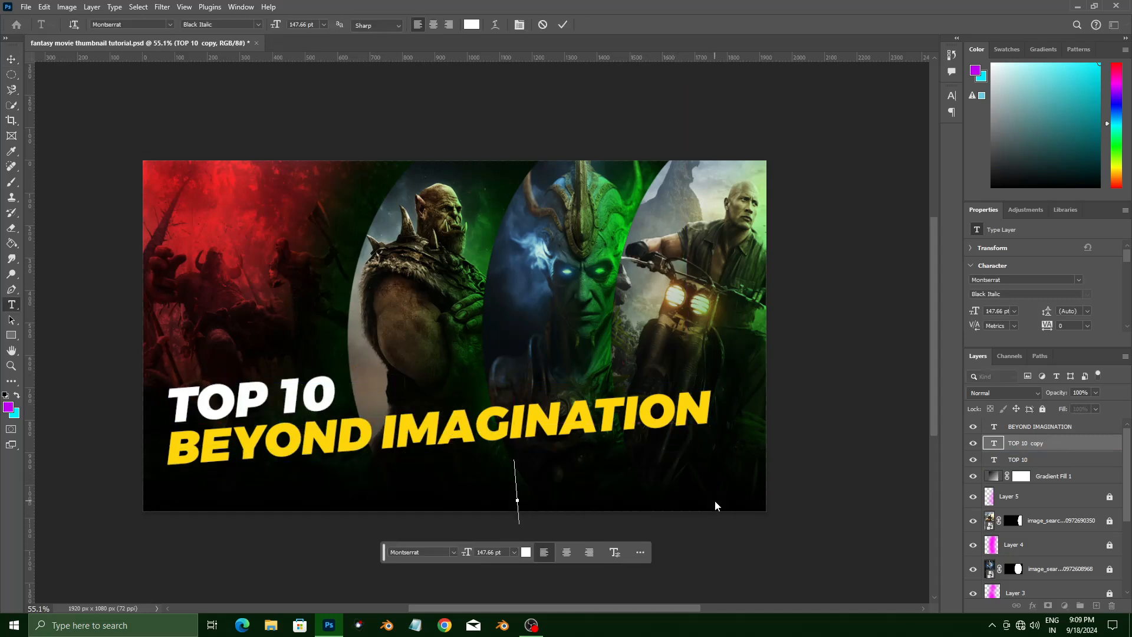
text(MOVI)
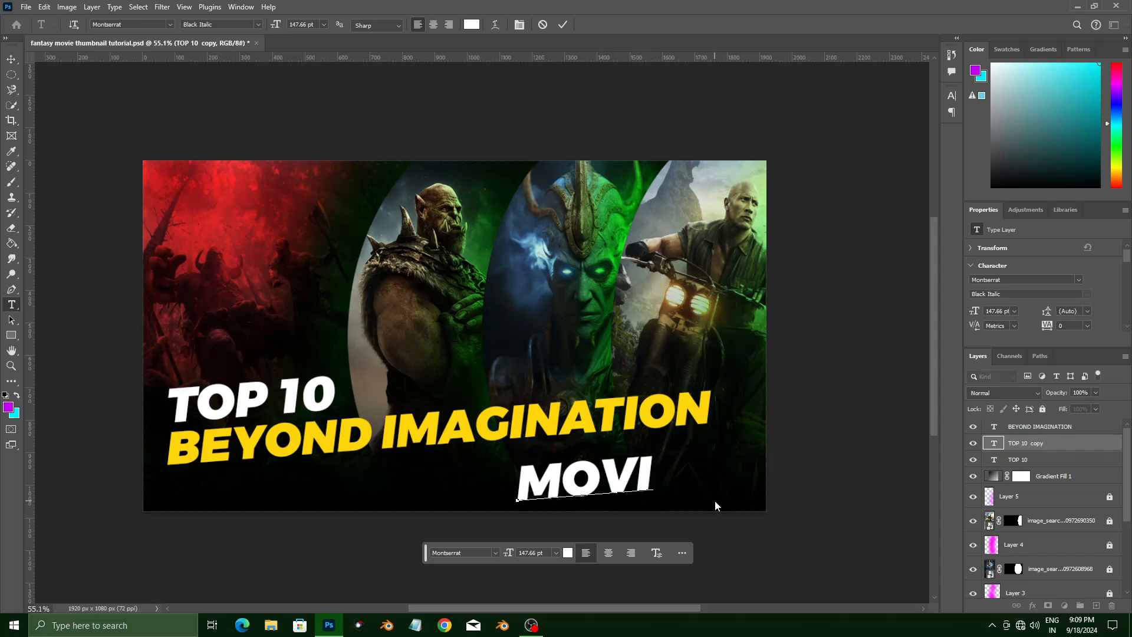
text(ES)
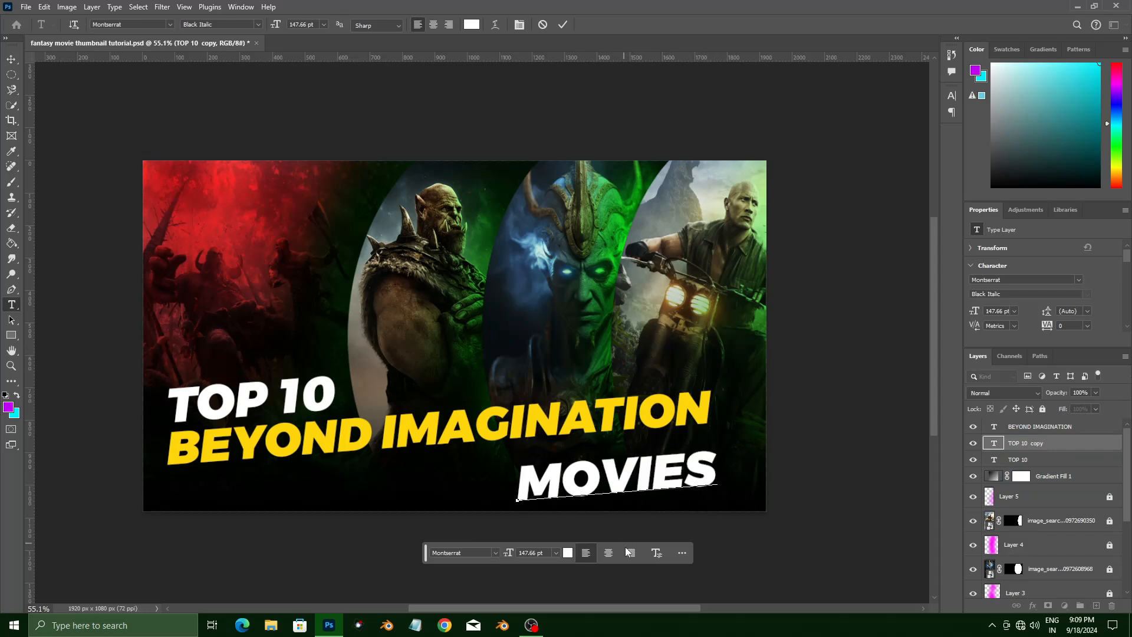
click(563, 24)
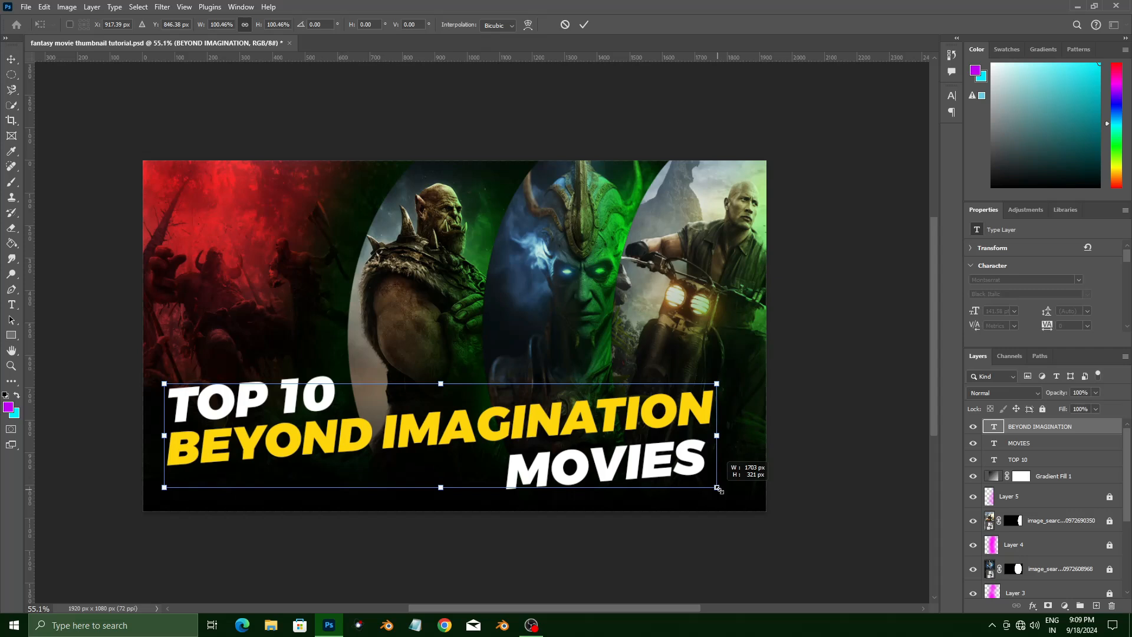
Step: Enlarge "BEYOND IMAGINATION" to about 103% width, stretch its height to about 135% and recentre it between the other lines
drag(720, 490, 734, 491)
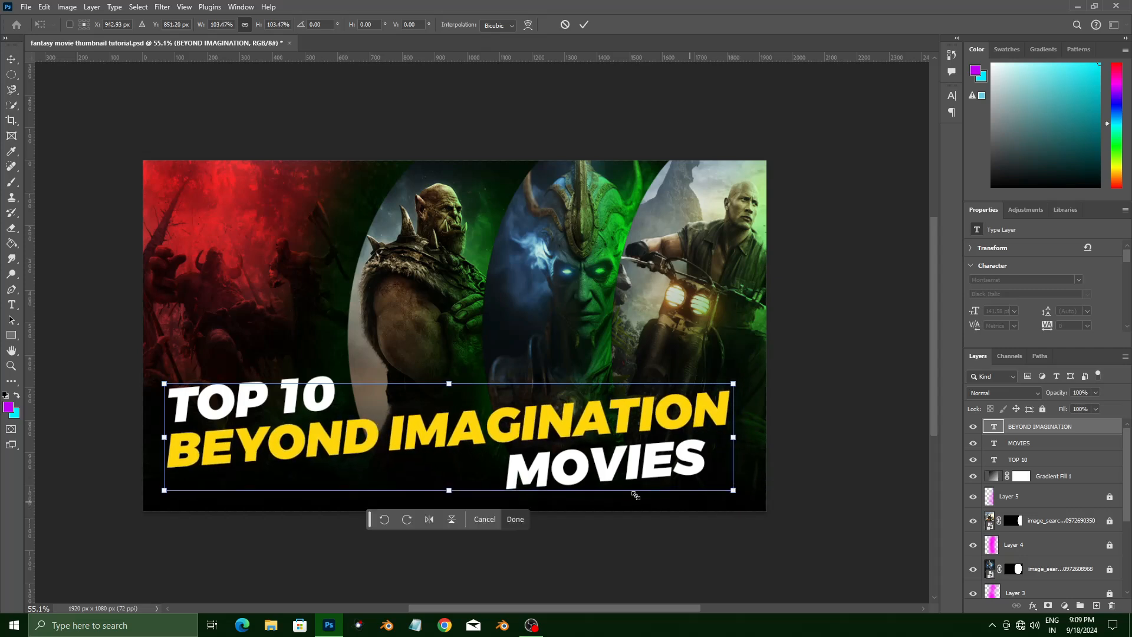
drag(449, 491, 449, 522)
drag(442, 453, 440, 438)
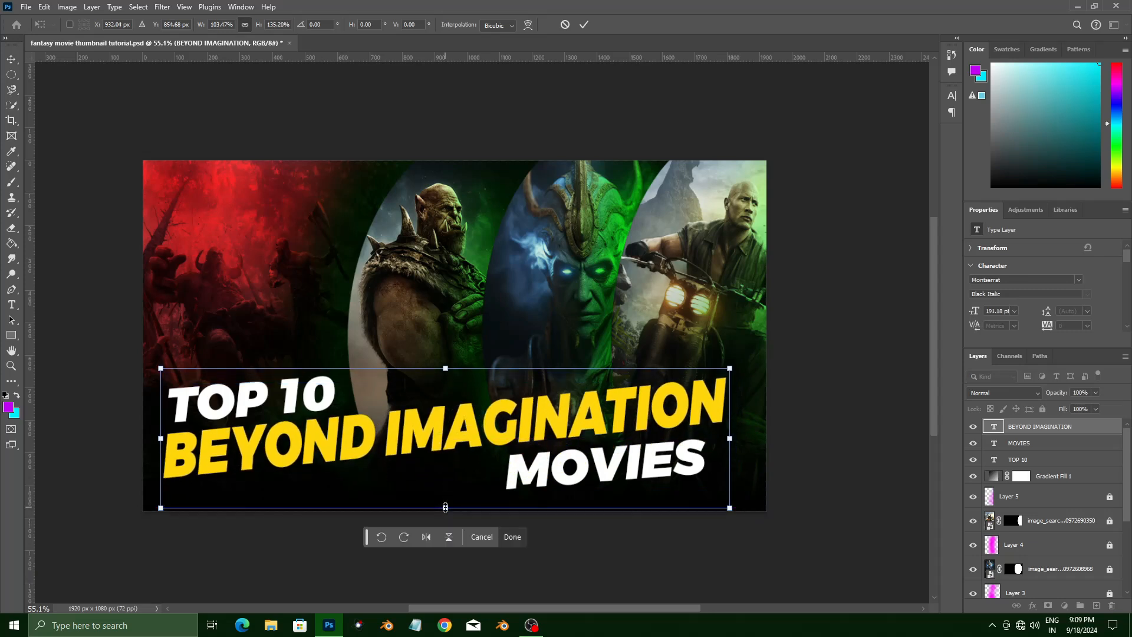
drag(445, 507, 443, 513)
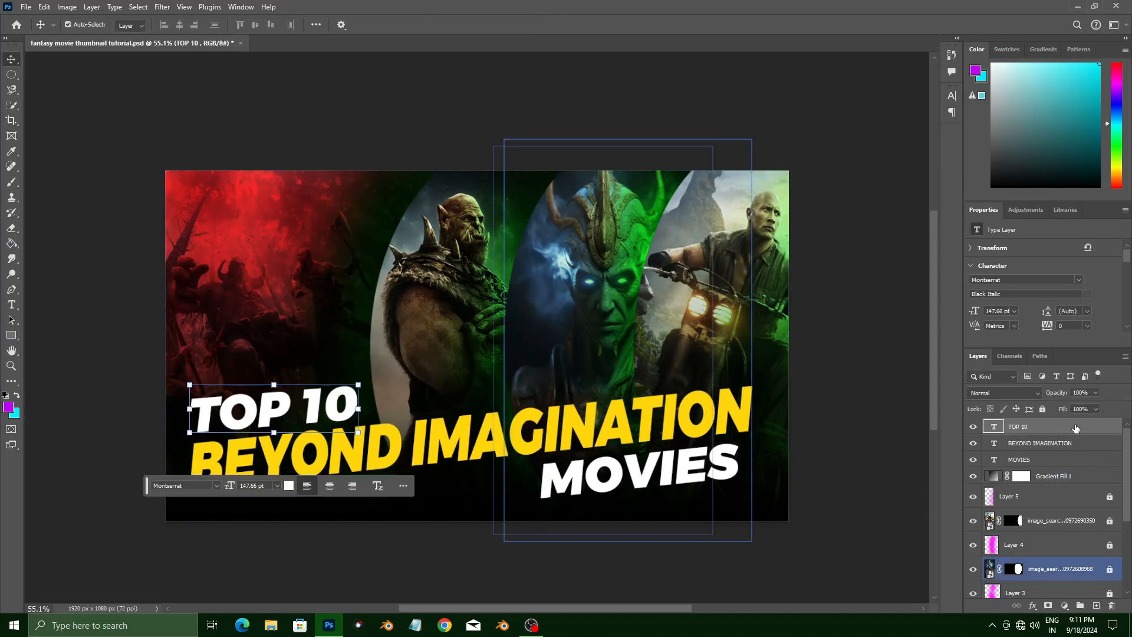
Step: Add a drop shadow to the "TOP 10" text: 80% opacity, 120° angle, 39 px distance, 35% spread and 70 px size
click(1090, 431)
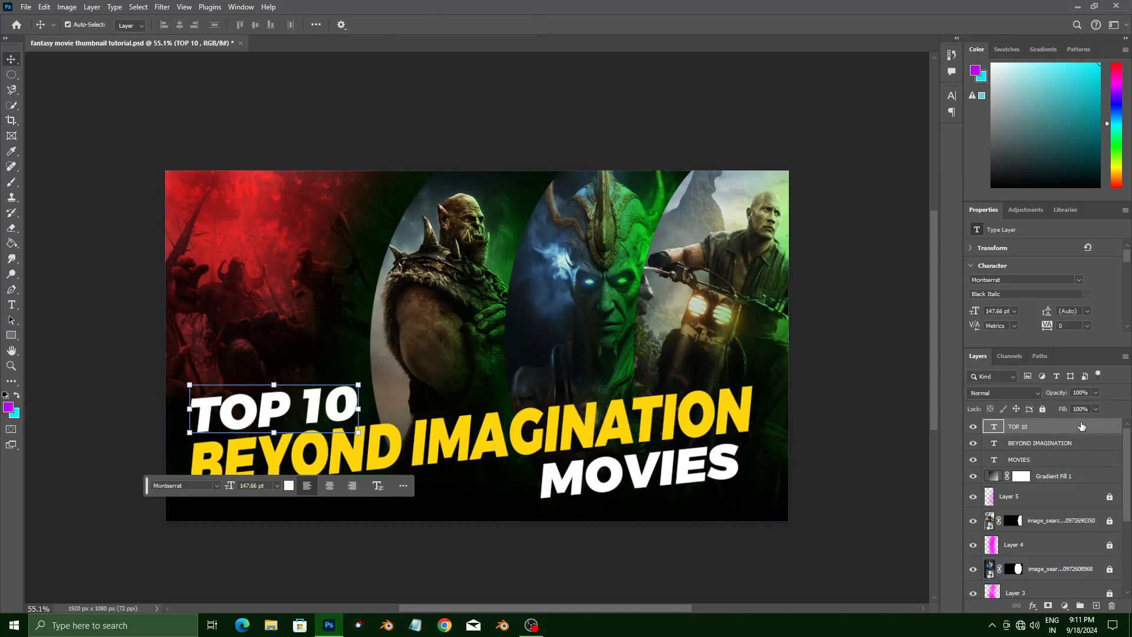
double_click(1090, 430)
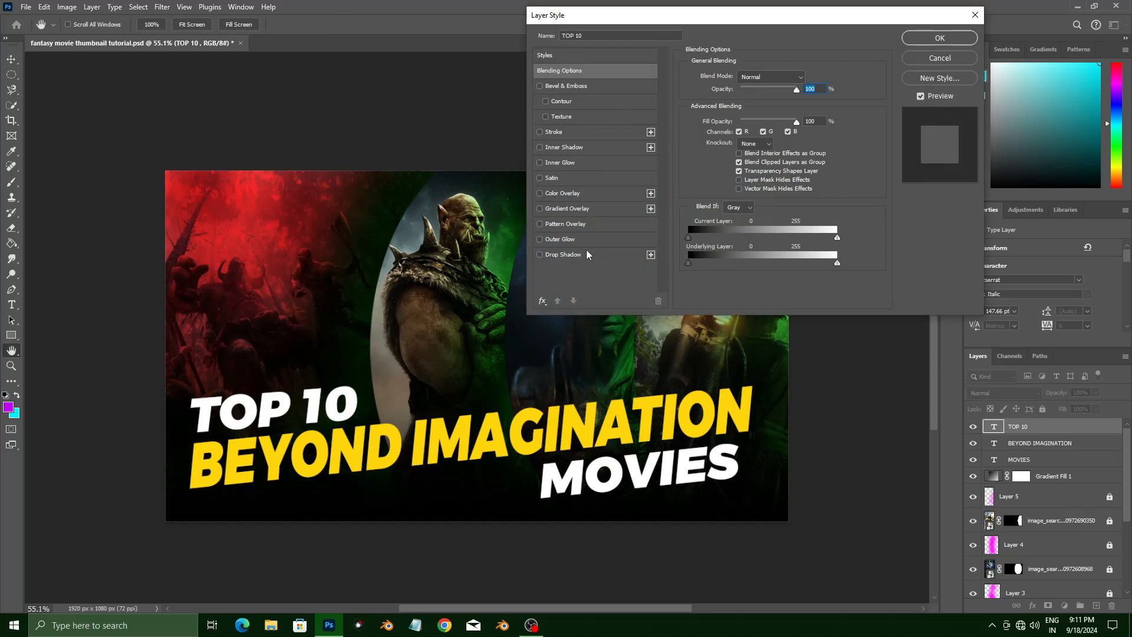
click(570, 254)
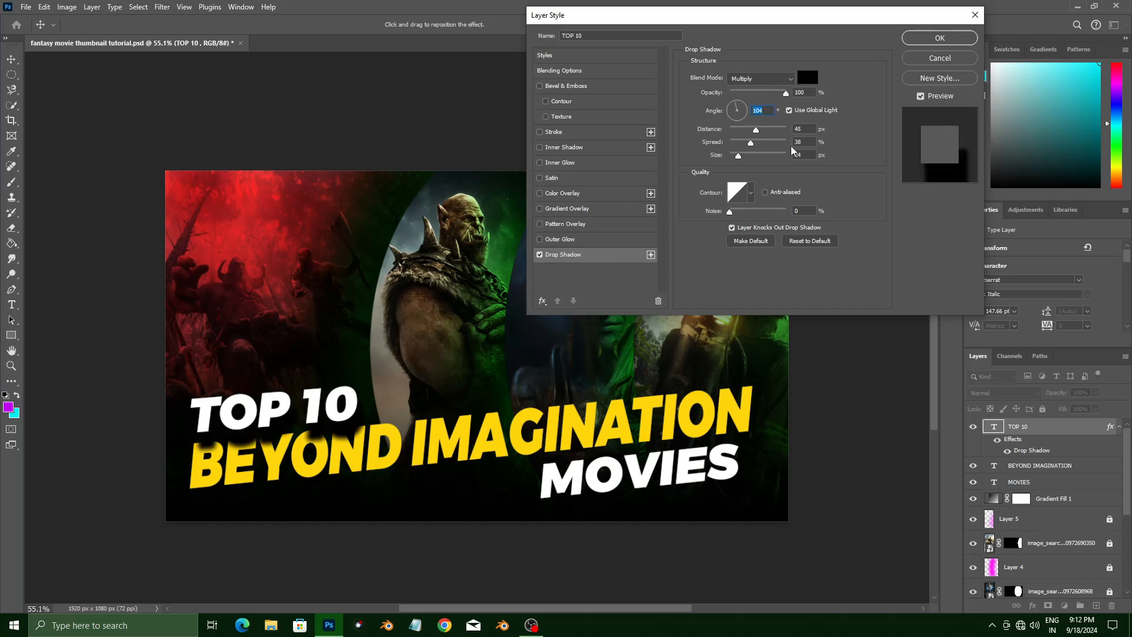
drag(732, 103, 760, 155)
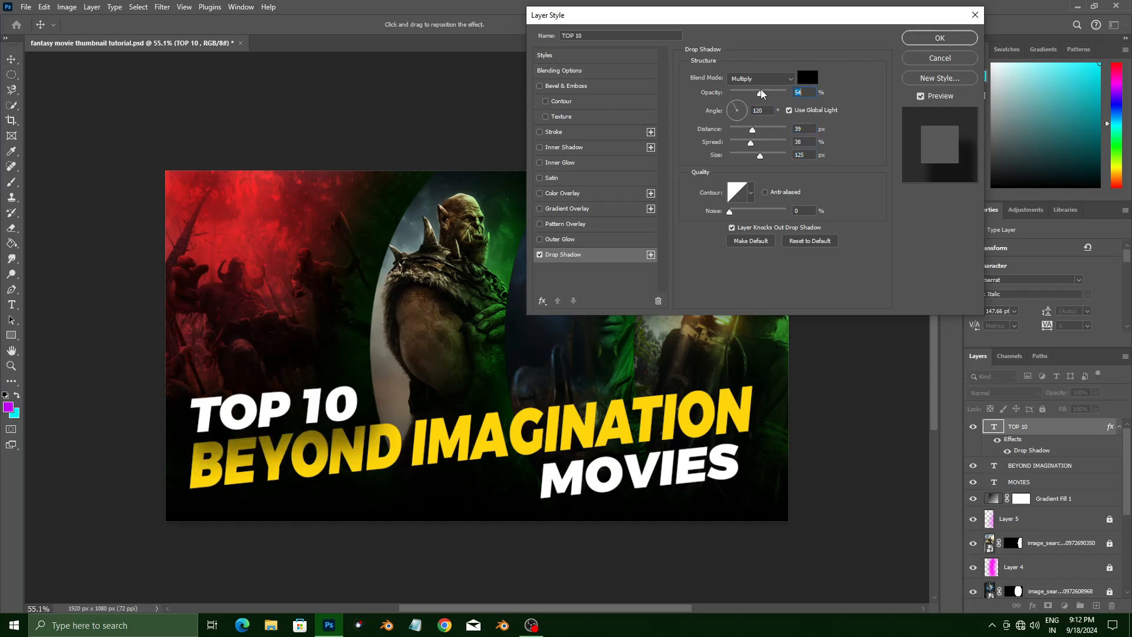
drag(784, 93, 780, 93)
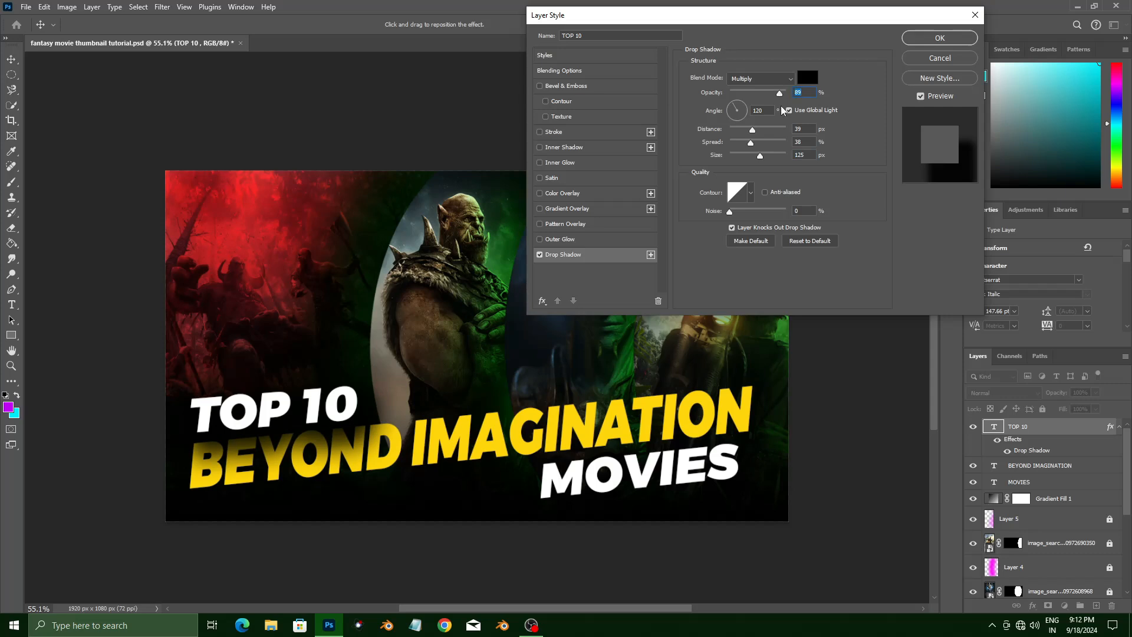
text(80)
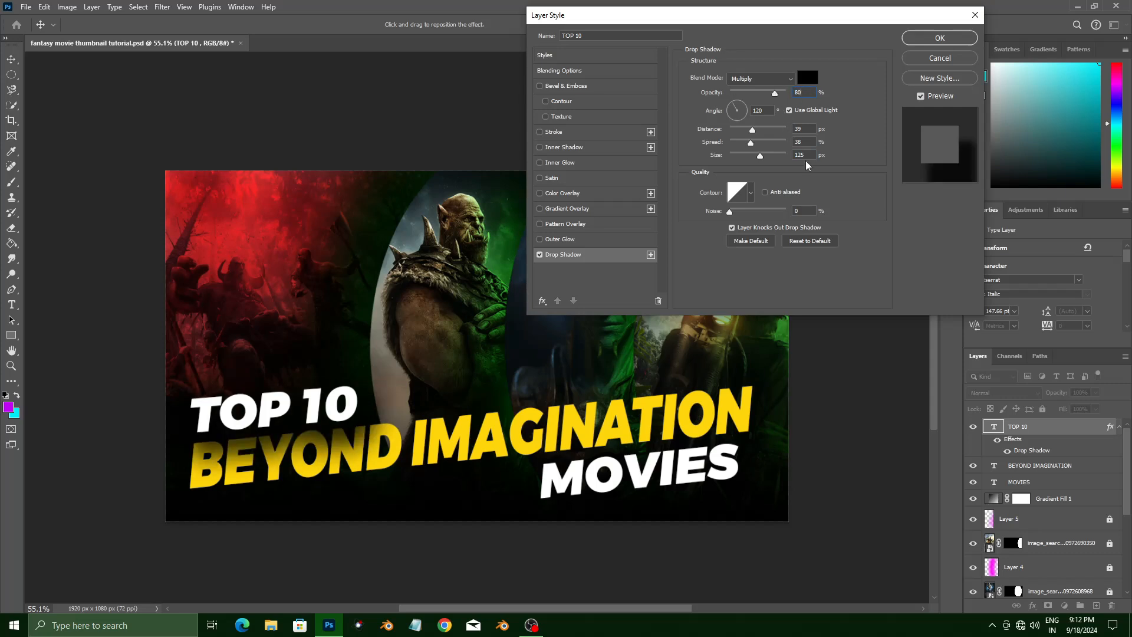
mouse_move(750, 147)
mouse_down()
mouse_move(756, 158)
mouse_move(762, 149)
mouse_move(754, 165)
mouse_up()
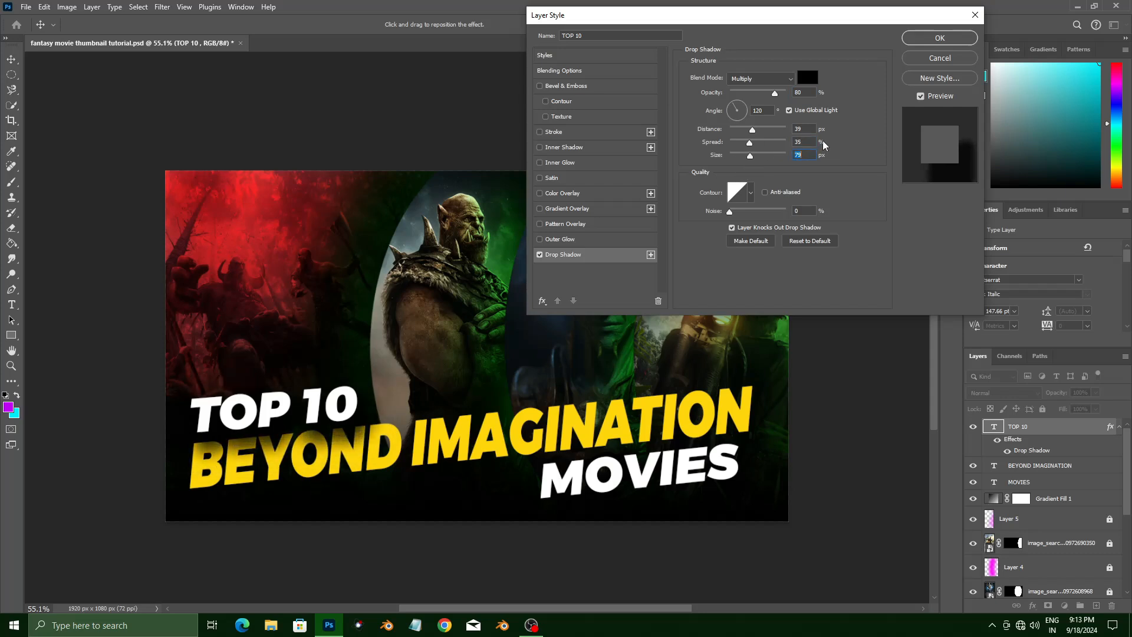
text(70)
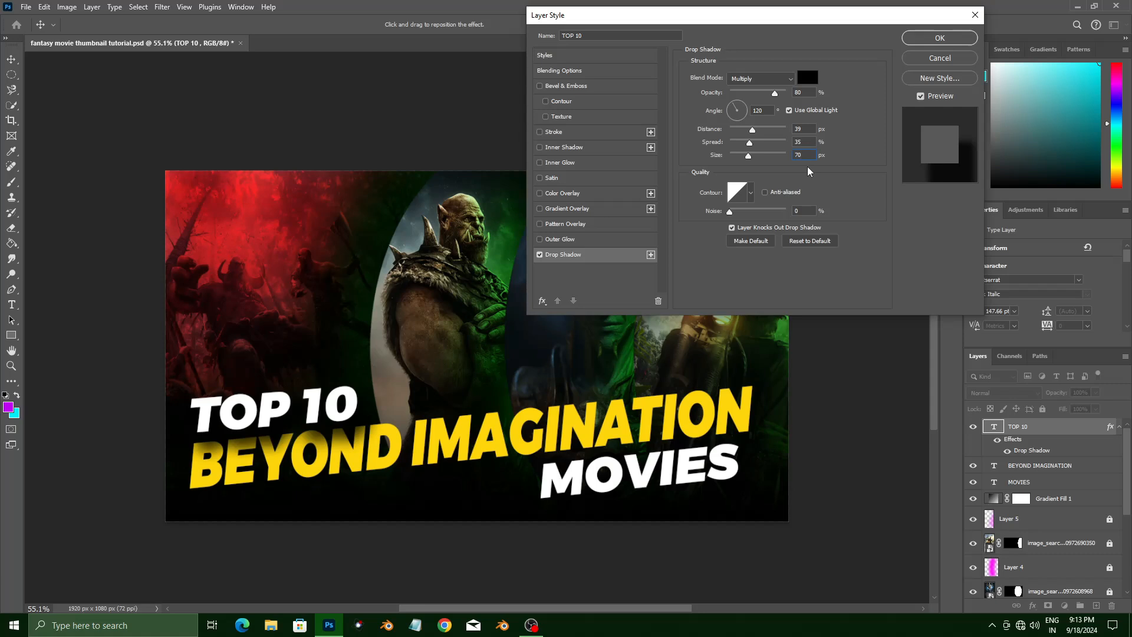
click(947, 39)
Step: Add a drop shadow to "BEYOND IMAGINATION" with 80% opacity, 120° angle, 39 px distance, 35% spread and 70 px size
click(1069, 469)
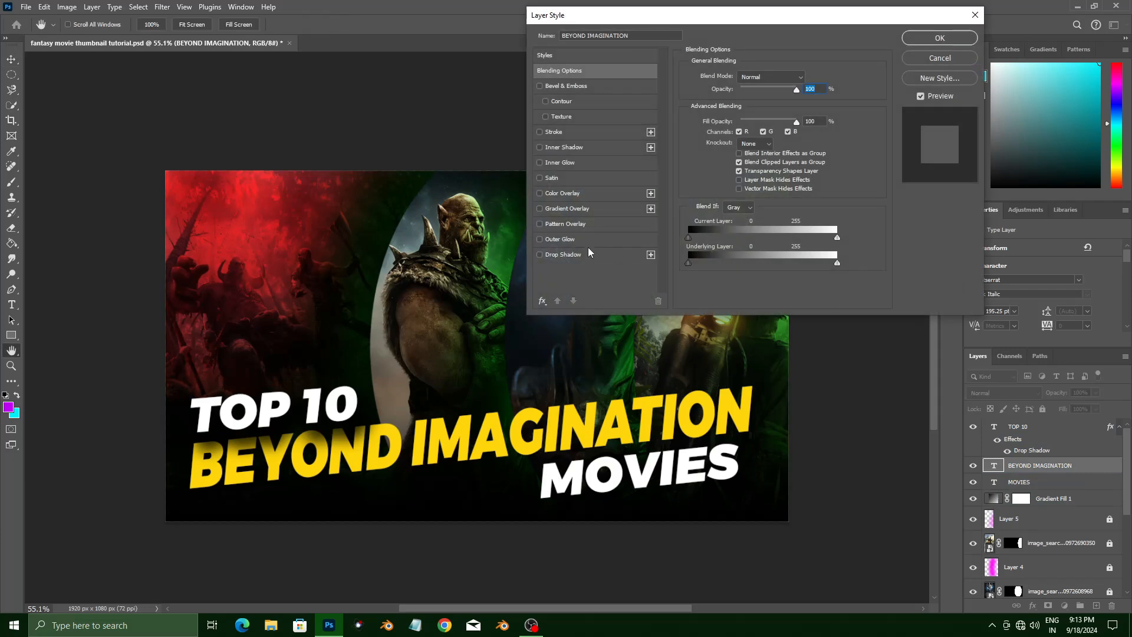
click(590, 259)
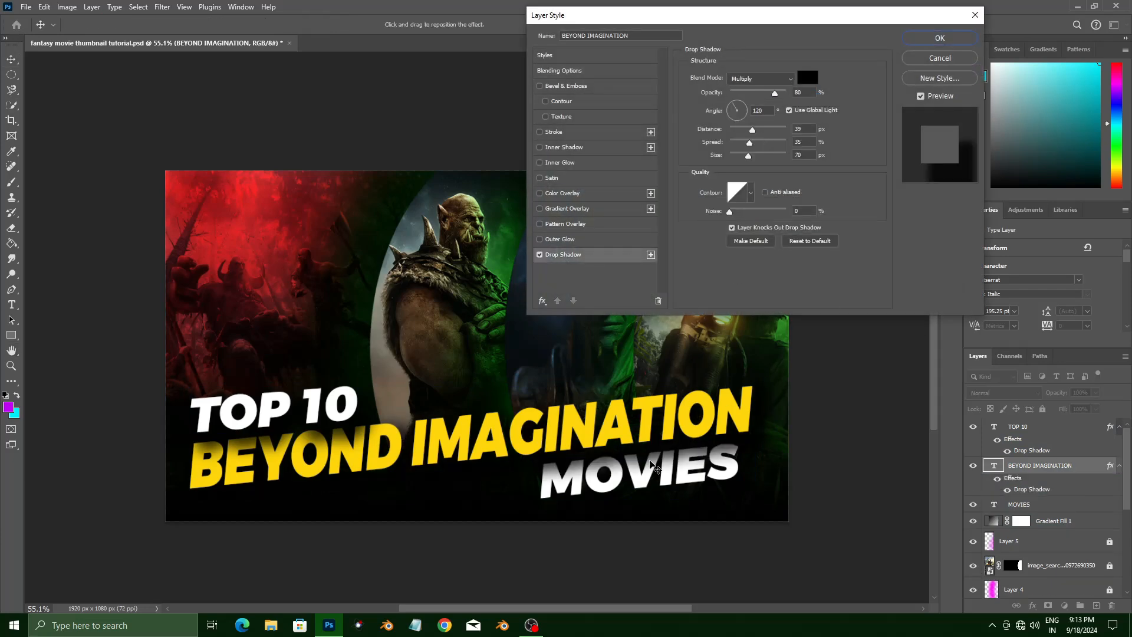
click(958, 38)
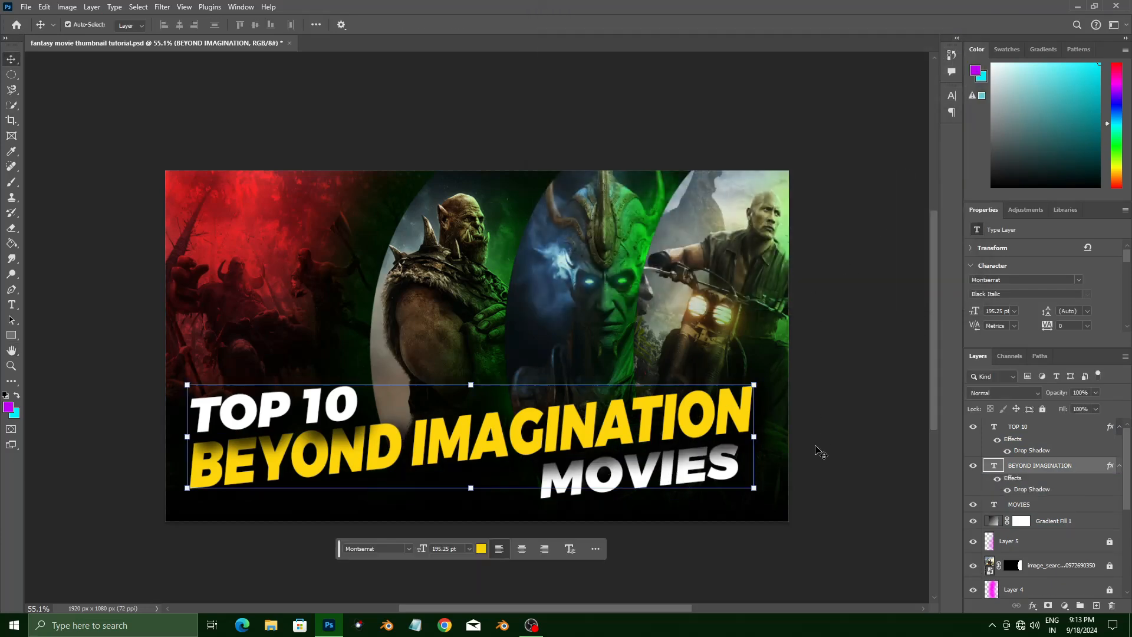
Step: Stamp all visible layers into a new layer above the "TOP 10" text and convert it to a smart object
click(1055, 450)
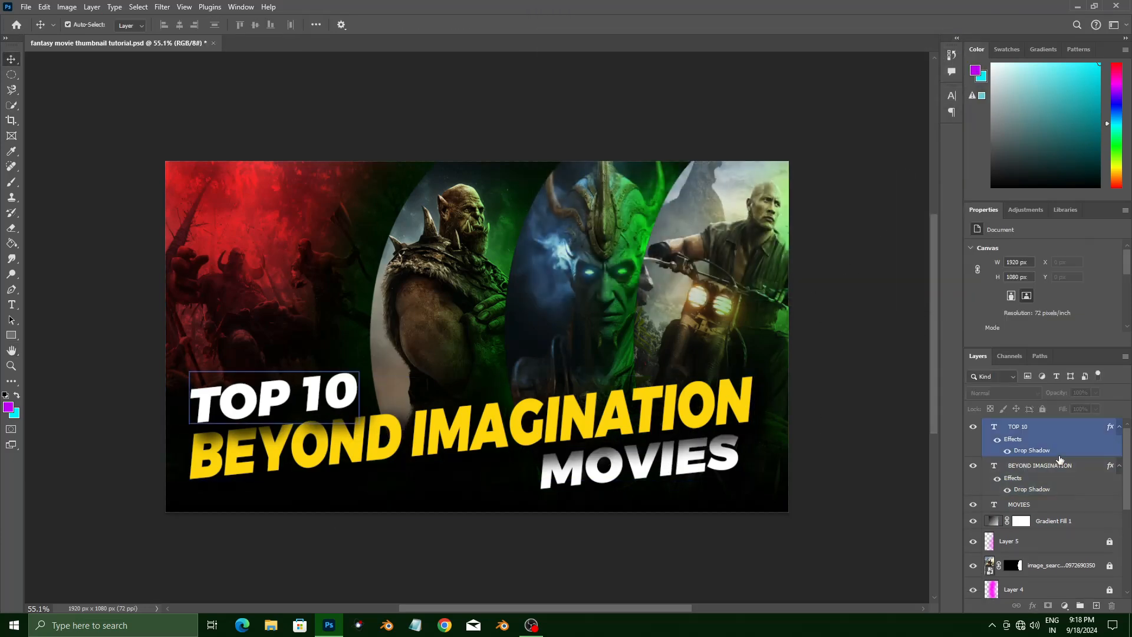
click(1040, 431)
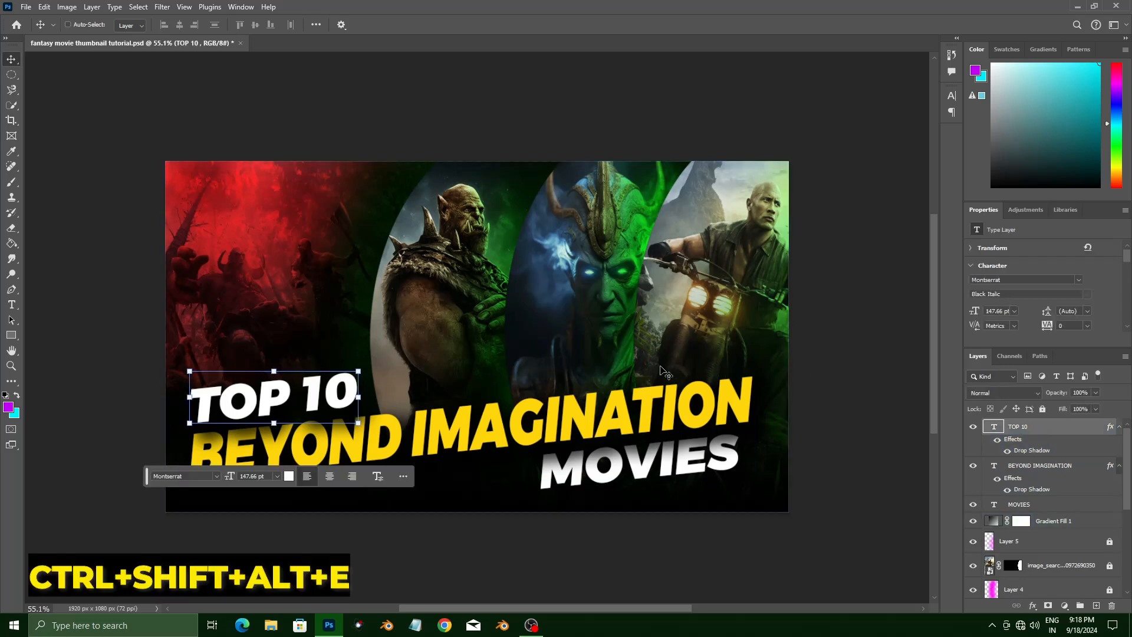
key(ctrl+shift+alt+e)
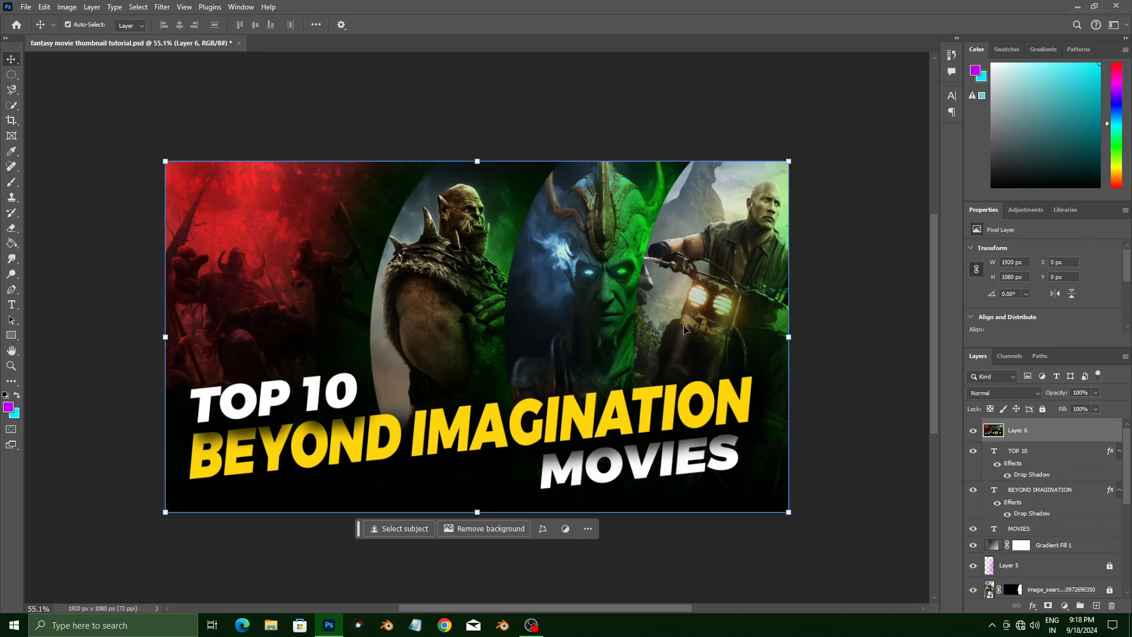
right_click(1066, 431)
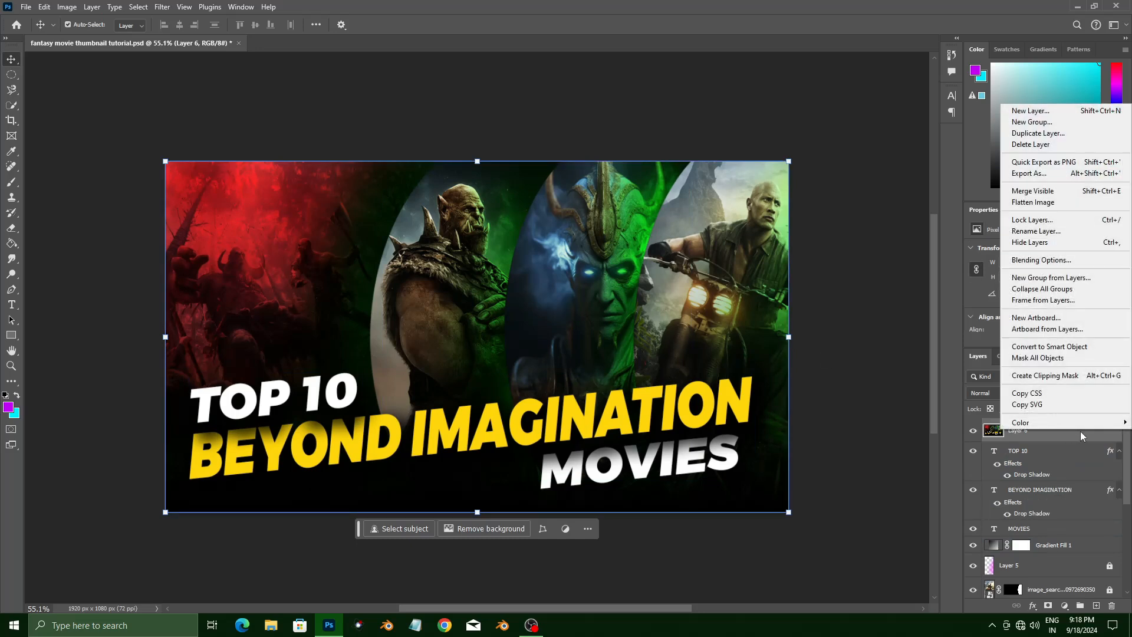
click(1049, 347)
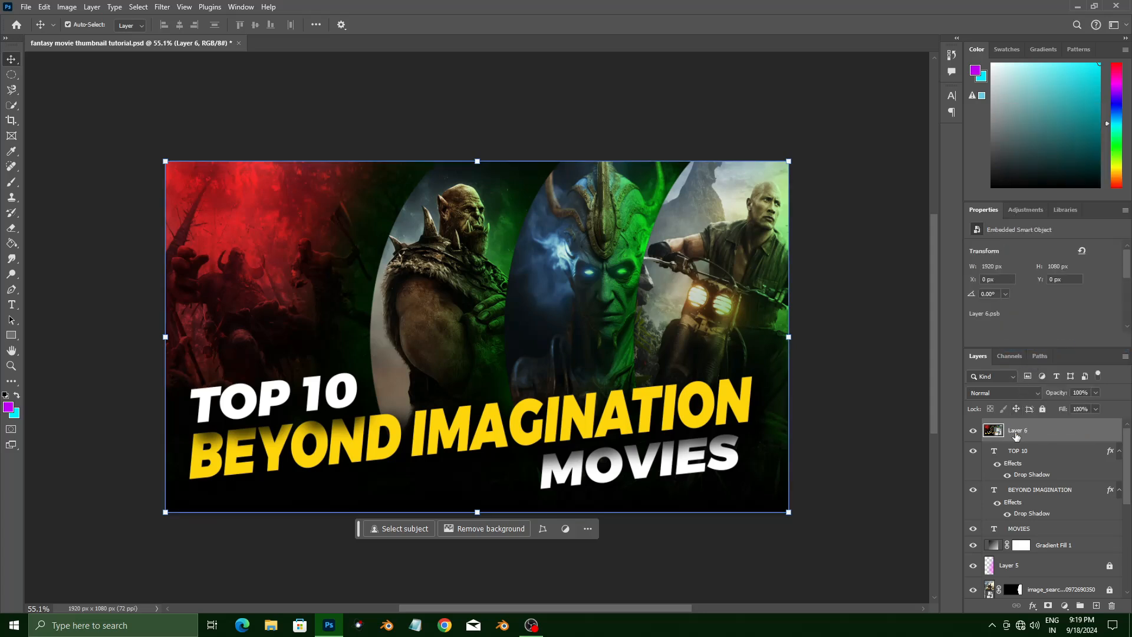
Step: Start the Camera Raw filter on the merged layer and set both sharpening and noise reduction to 40
click(162, 8)
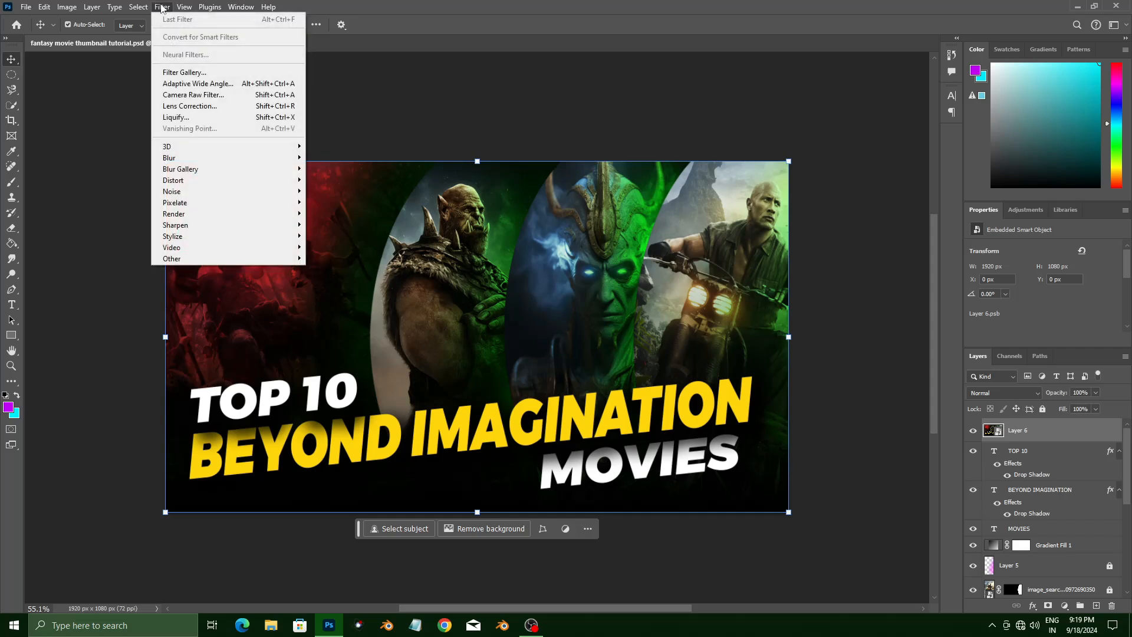
click(204, 95)
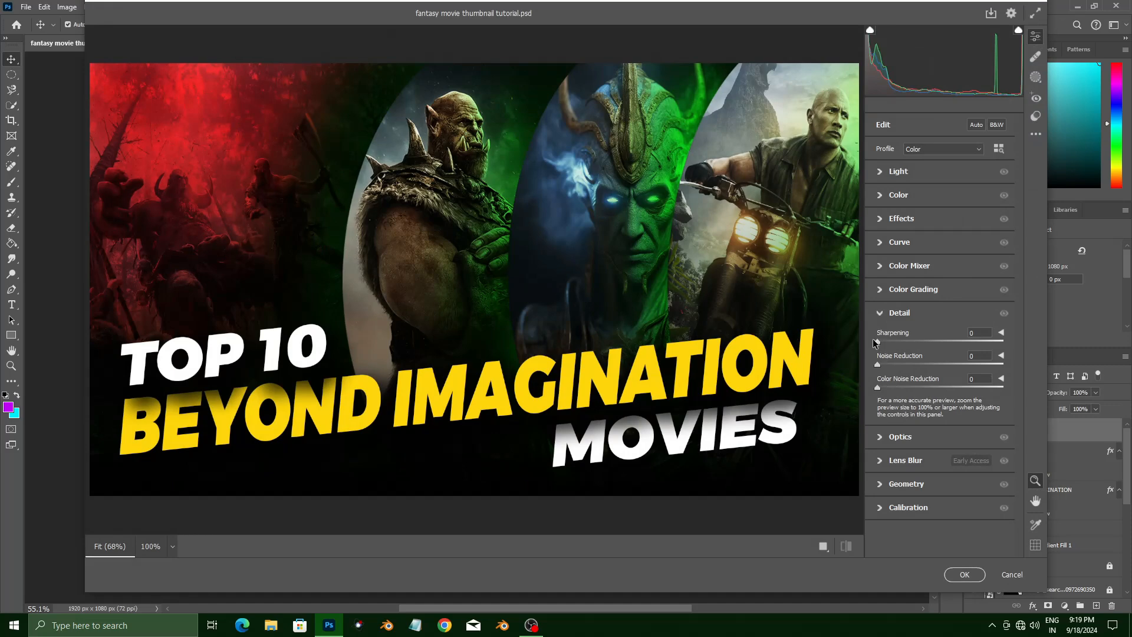
drag(888, 342, 977, 365)
click(973, 333)
text(40)
mouse_move(882, 387)
mouse_down()
mouse_move(1001, 387)
mouse_move(913, 387)
mouse_move(994, 386)
mouse_move(988, 378)
mouse_move(877, 387)
mouse_up()
Step: Examine the sharpened and denoised preview up close for detail and smoothness
scroll(633, 473, up, 2)
scroll(633, 473, up, 3)
scroll(502, 300, down, 4)
scroll(734, 331, up, 5)
scroll(734, 332, down, 1)
scroll(128, 194, down, 5)
scroll(129, 193, up, 2)
scroll(129, 194, up, 2)
scroll(525, 323, down, 3)
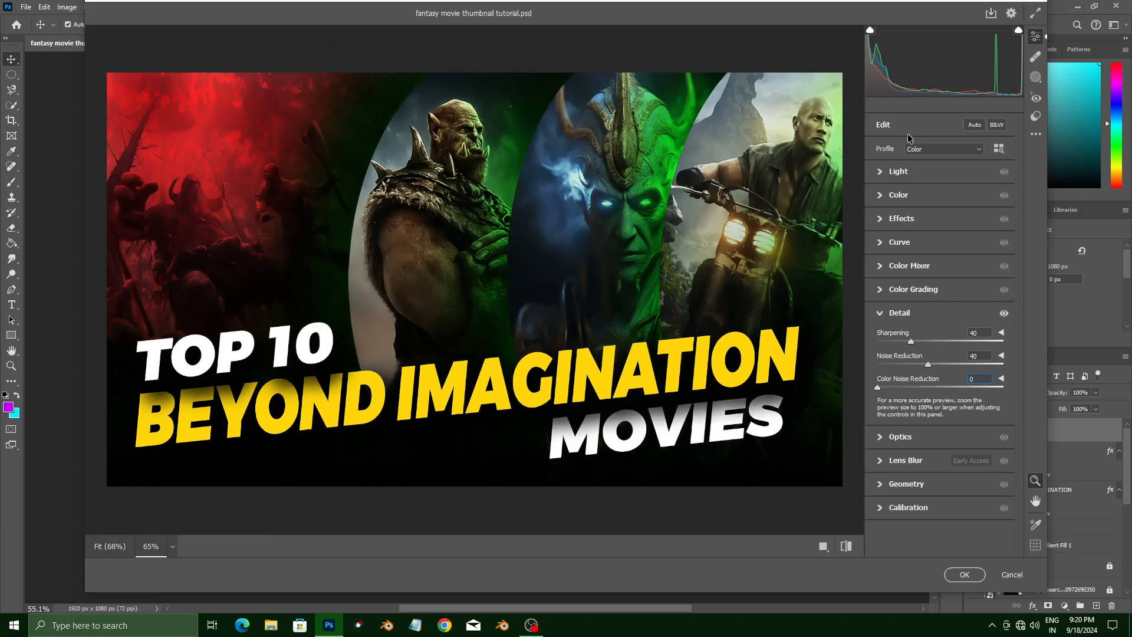
Step: Set the temperature to -5 and tint to -15, adjust the vibrance, and set exposure to -0.05 and contrast to 30
click(938, 200)
mouse_move(944, 263)
mouse_down()
mouse_move(931, 264)
mouse_move(937, 240)
mouse_move(934, 276)
mouse_up()
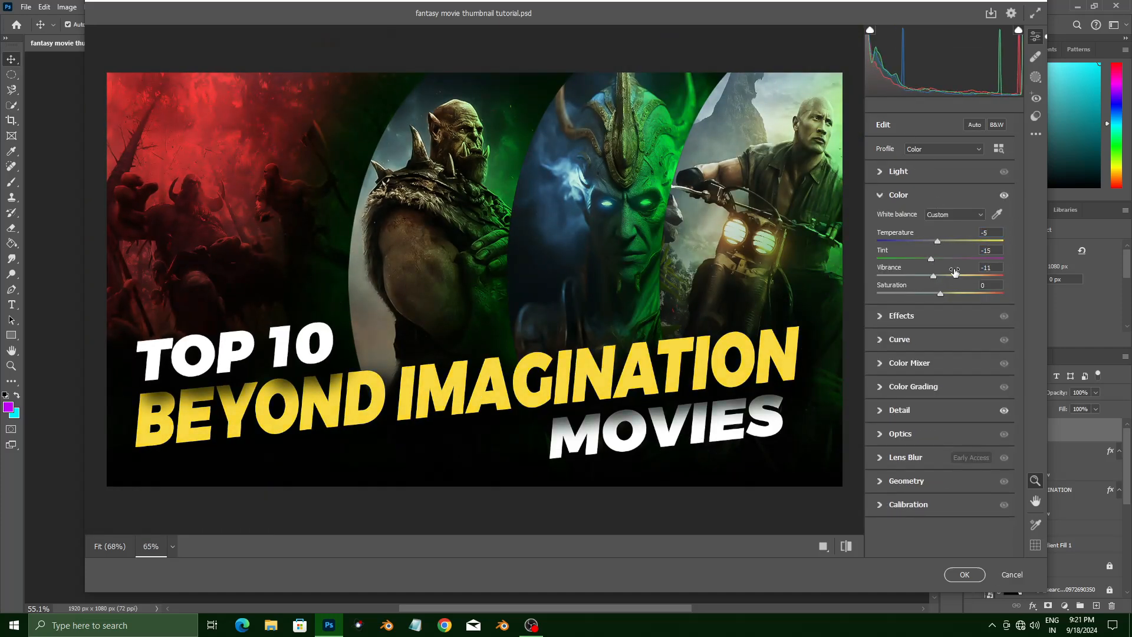
click(898, 171)
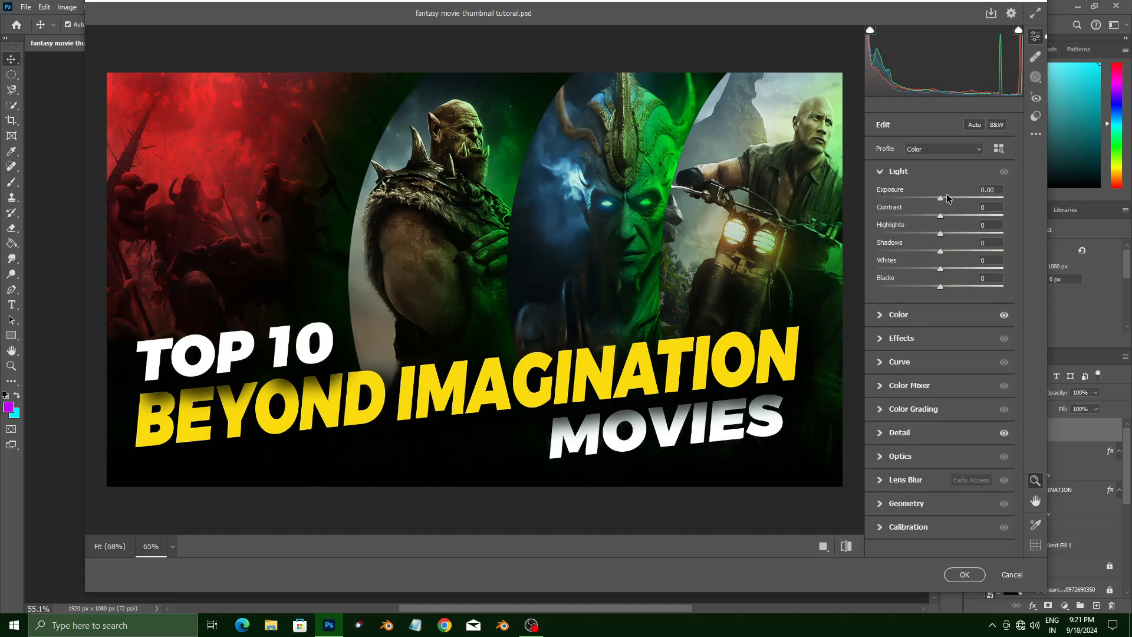
drag(941, 199, 959, 216)
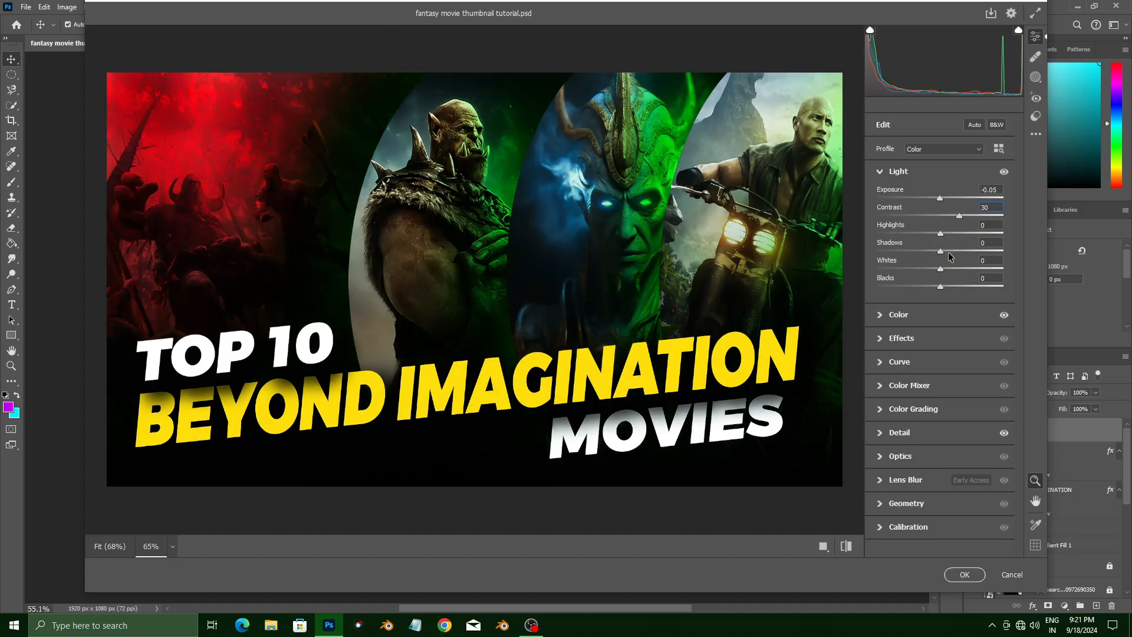
Step: Set the Camera Raw effects to vignette -5, clarity 20 and texture 30
click(901, 338)
mouse_move(940, 299)
mouse_down()
mouse_move(924, 302)
mouse_move(934, 306)
mouse_up()
drag(940, 262, 950, 260)
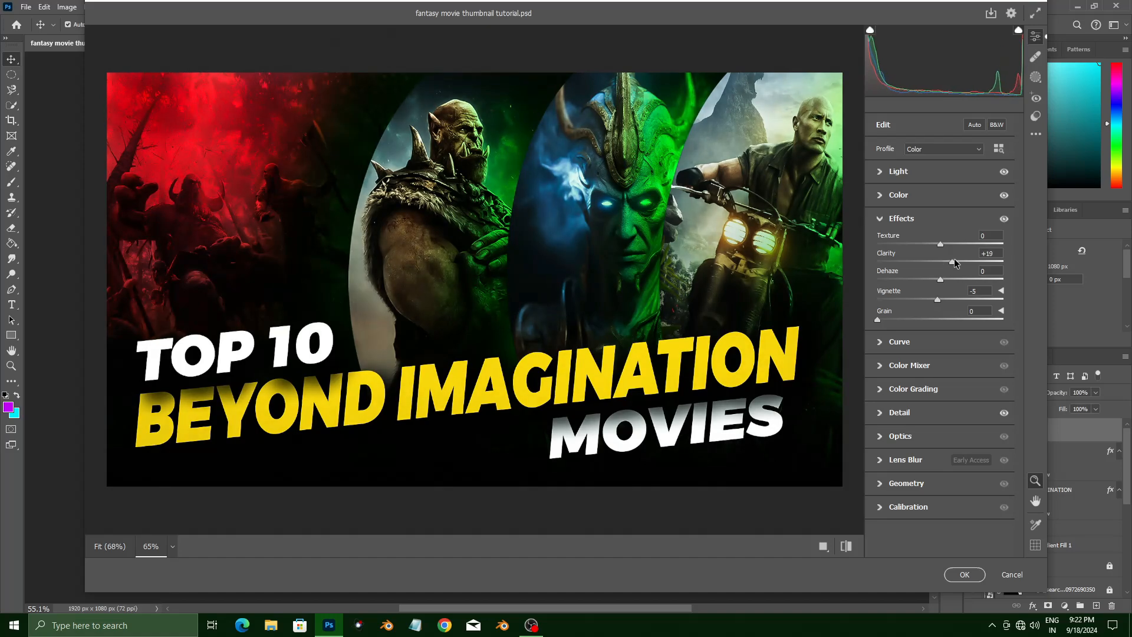
click(995, 252)
text(20)
click(988, 236)
text(30)
scroll(745, 247, up, 1)
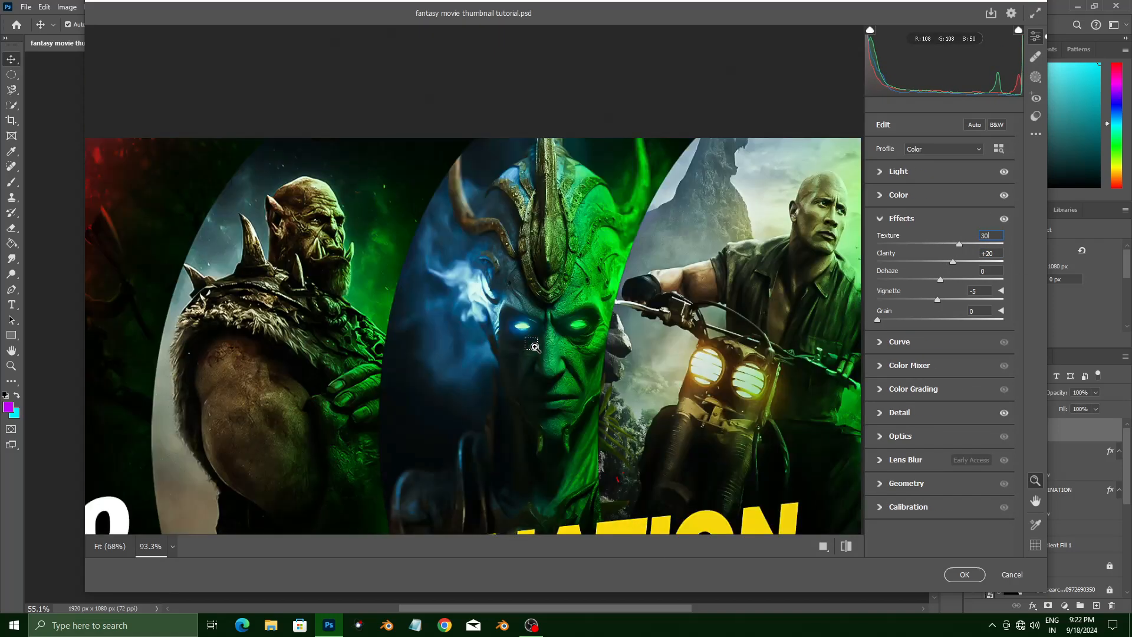
scroll(139, 144, up, 1)
scroll(139, 143, down, 2)
Step: Shift the aquas hue to +100 and the blues hue to -37, keep the greens at 0, and apply the Camera Raw filter
click(915, 365)
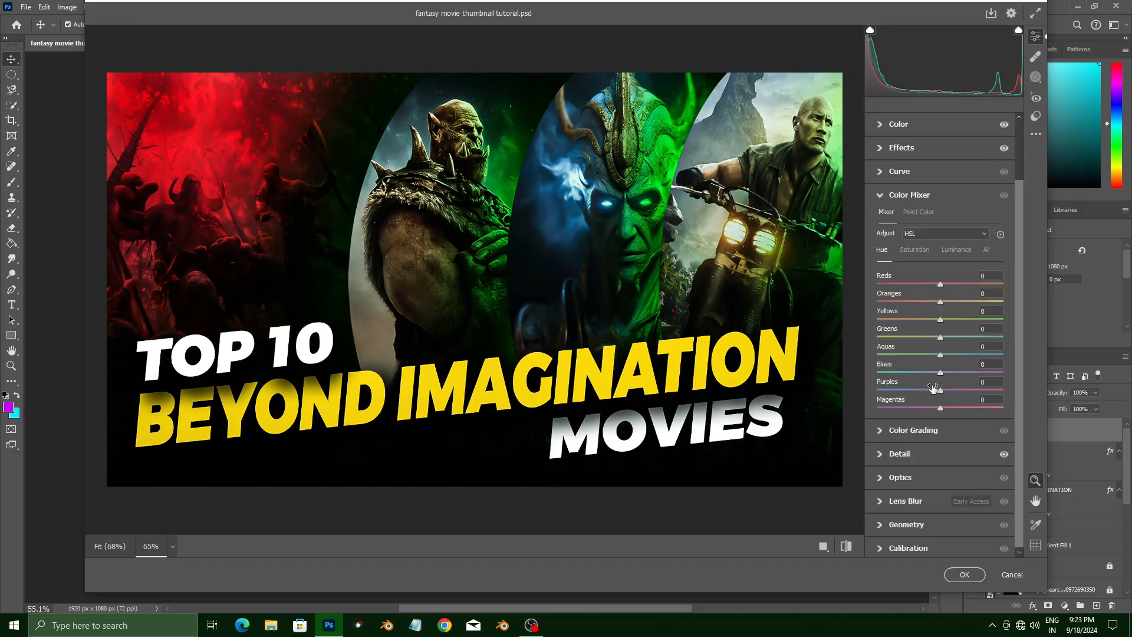
drag(940, 373, 1003, 356)
drag(913, 373, 947, 346)
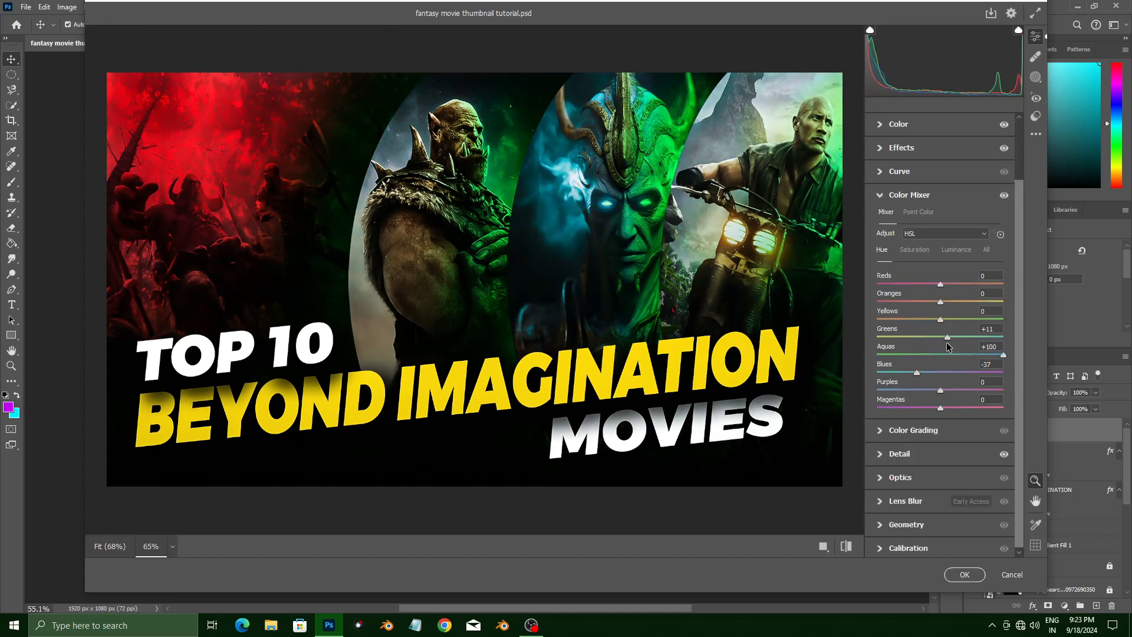
text(0)
mouse_move(940, 284)
mouse_down()
mouse_move(911, 285)
mouse_move(940, 284)
mouse_up()
click(996, 276)
click(904, 454)
click(965, 575)
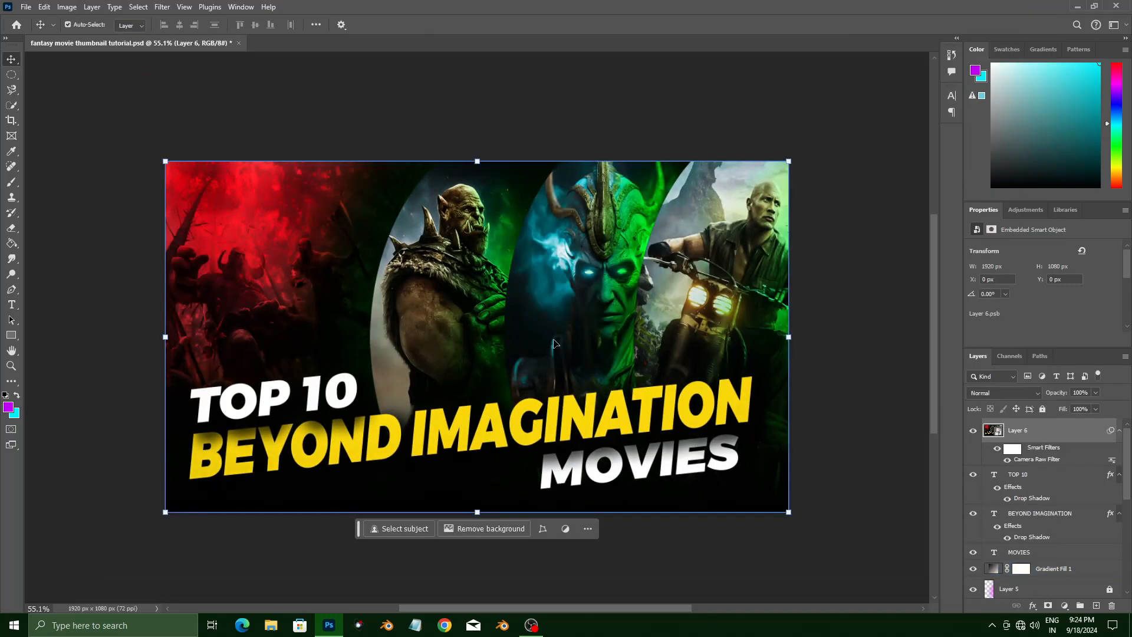
Step: Inspect the graded thumbnail up close and compare it before and after by hiding and showing the merged layer
scroll(670, 287, up, 8)
scroll(891, 477, down, 6)
scroll(133, 321, up, 7)
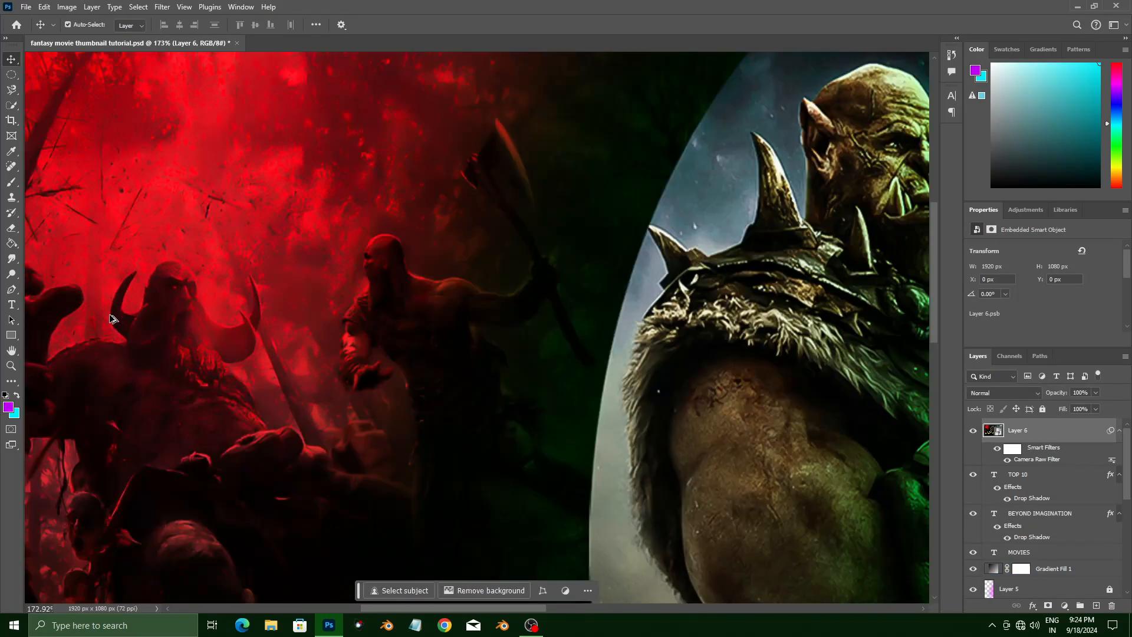
scroll(133, 334, down, 8)
scroll(571, 339, up, 3)
scroll(575, 342, down, 3)
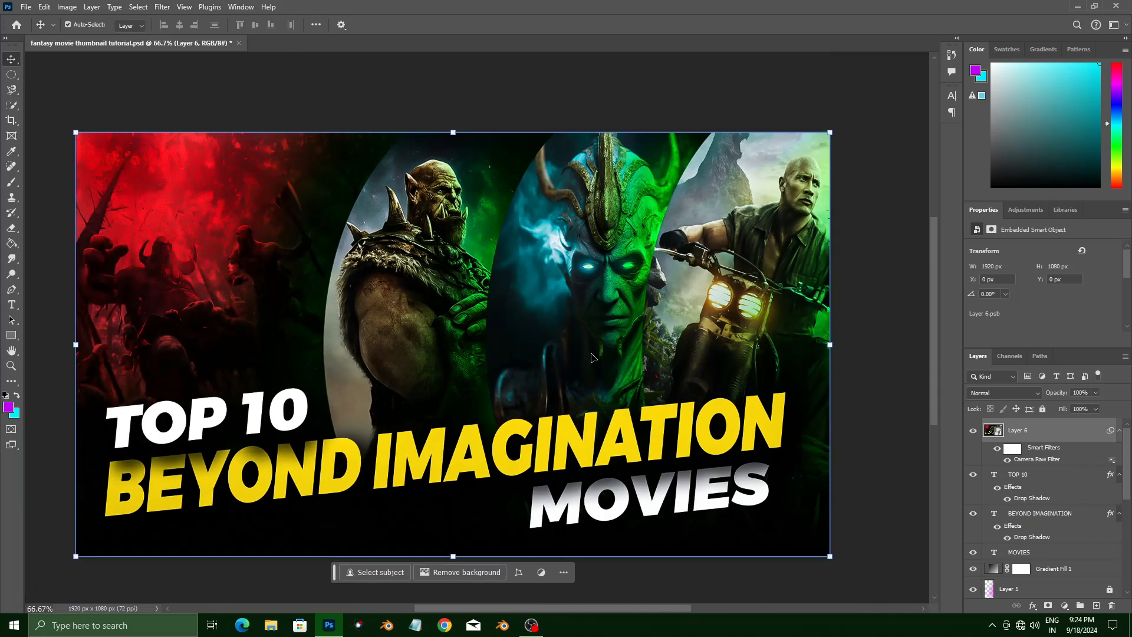
scroll(574, 364, left, 2)
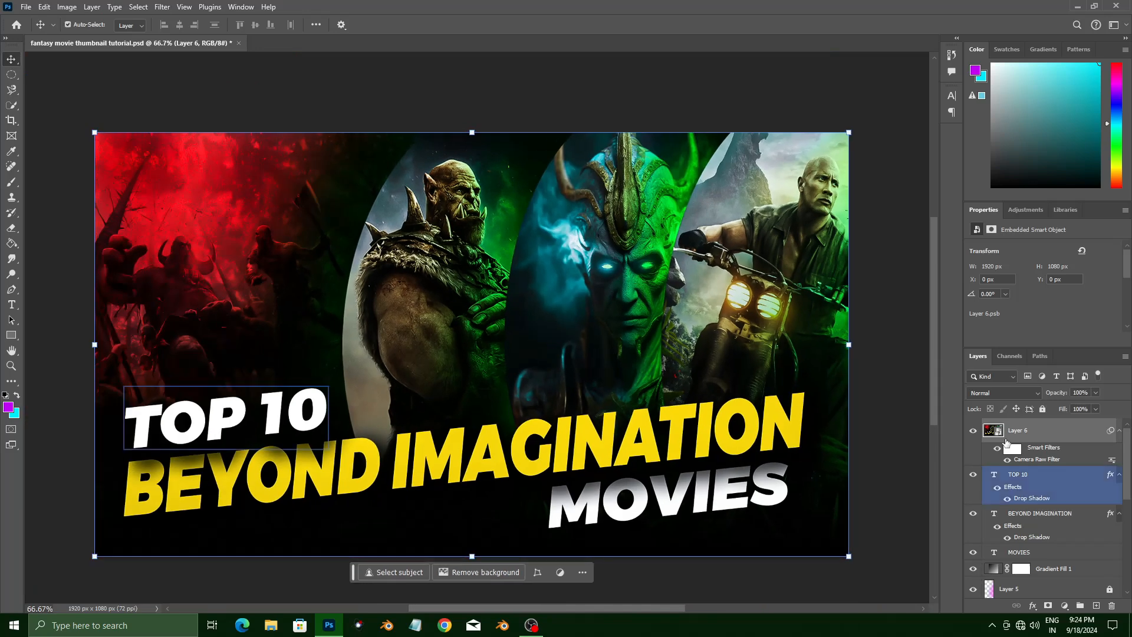
click(974, 431)
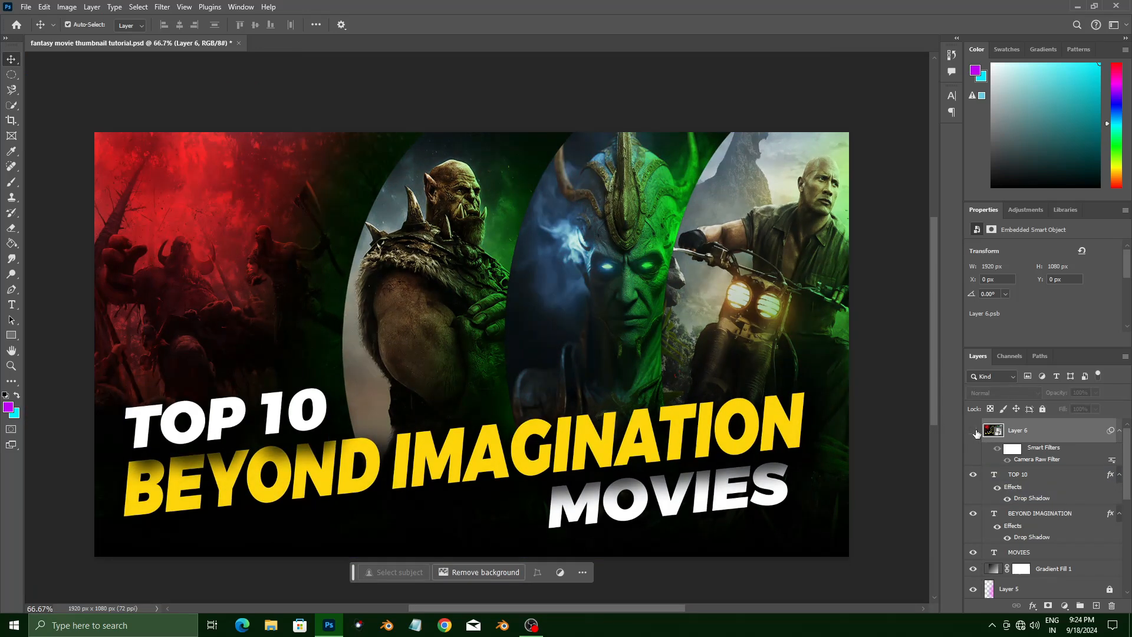
click(973, 431)
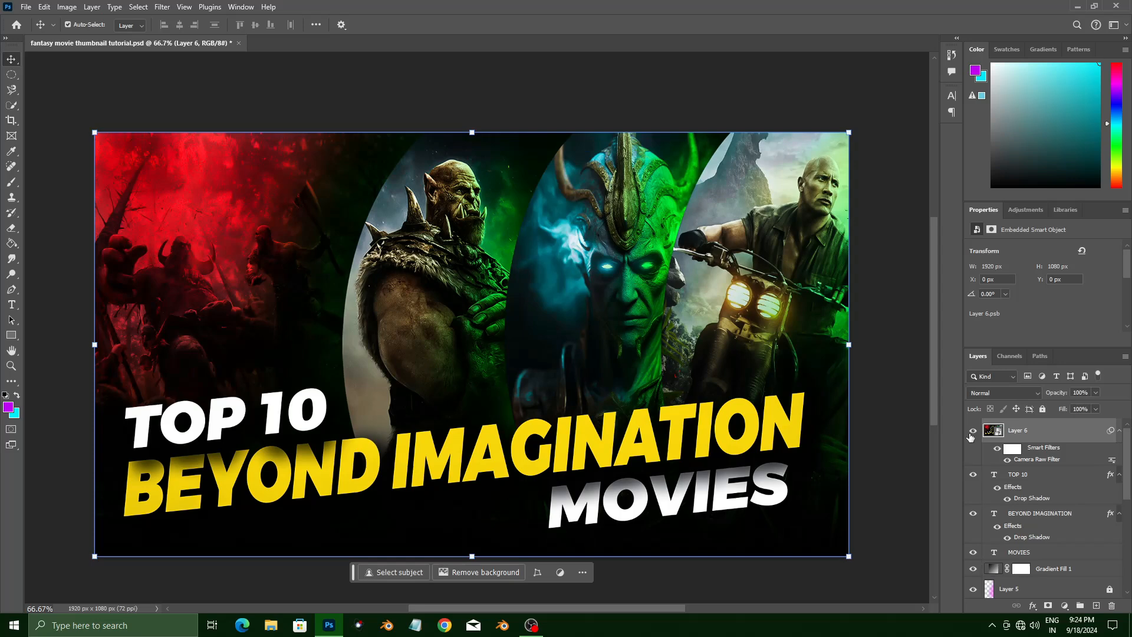
click(973, 431)
click(973, 431)
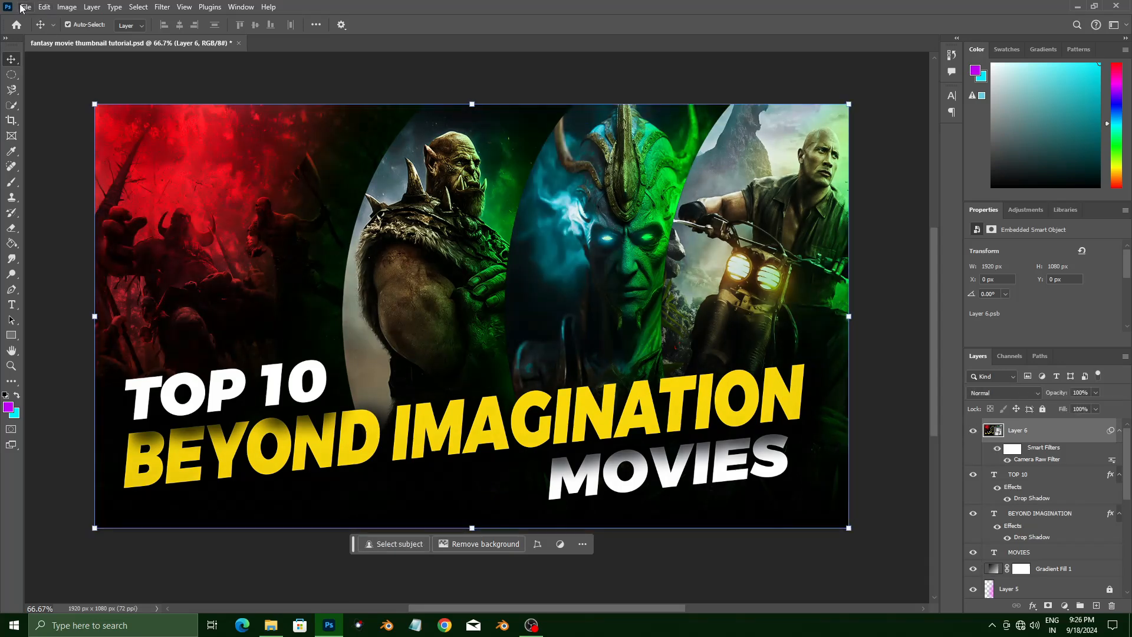
Step: Export the thumbnail as a 1920 × 1080 px PNG into New folder, trimming "tutorial" from the end of the file name
click(22, 7)
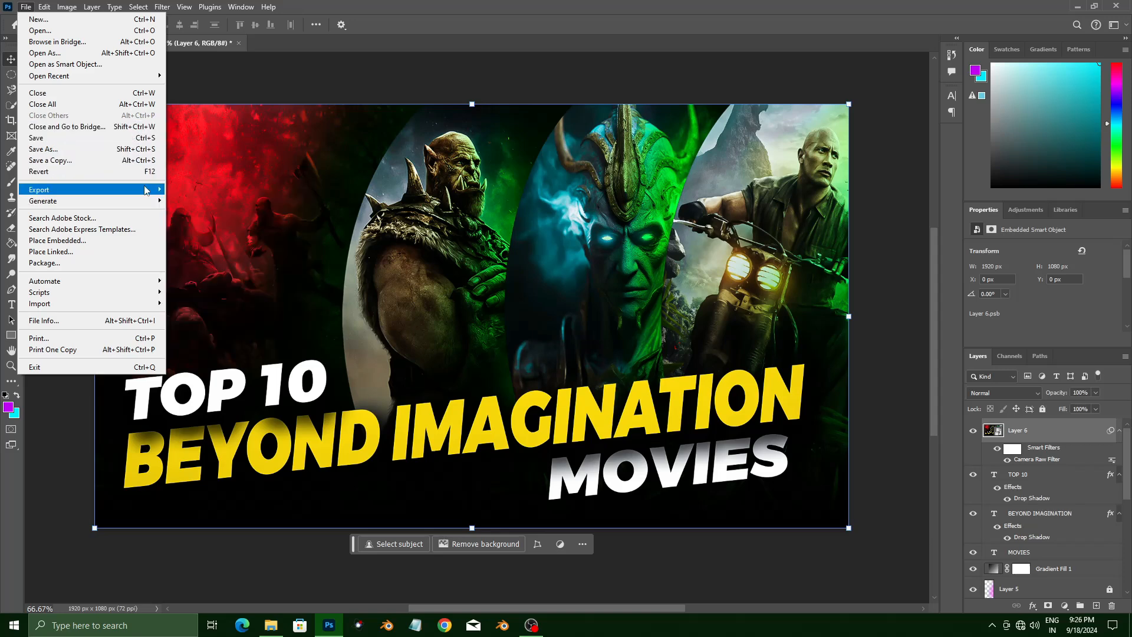
mouse_move(145, 189)
click(198, 201)
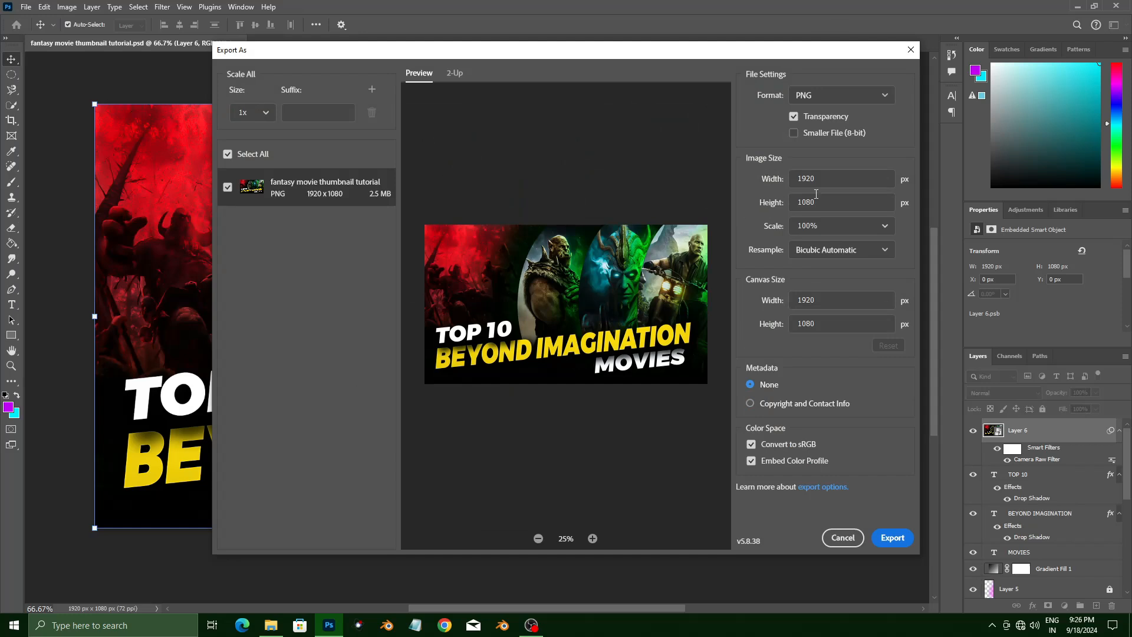
click(891, 540)
drag(398, 314, 386, 323)
key(BackSpace)
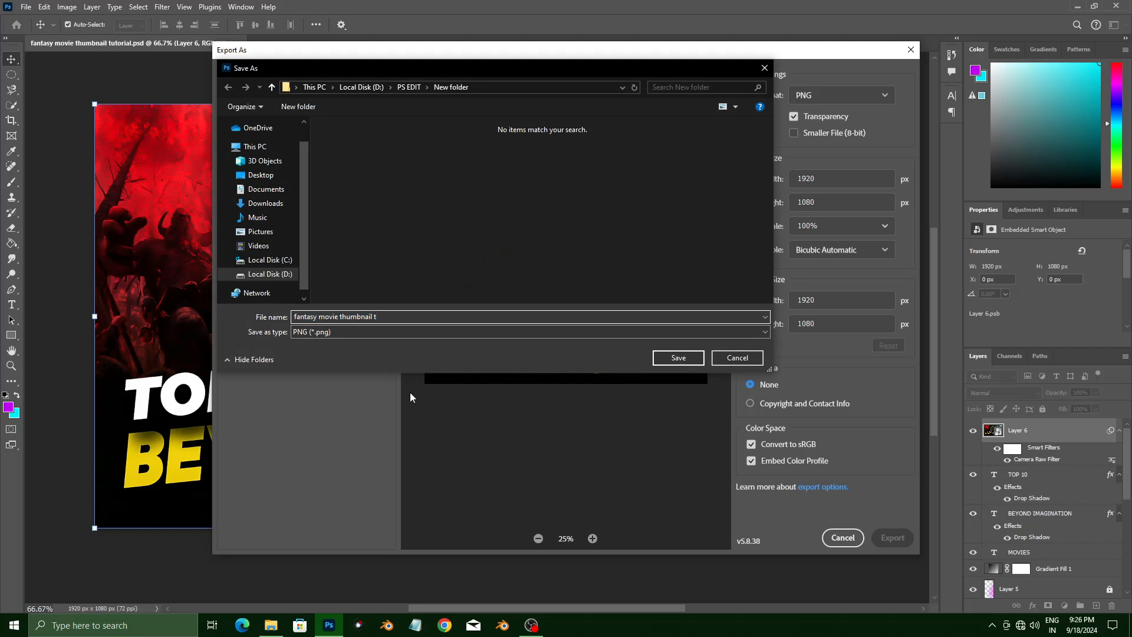
click(677, 358)
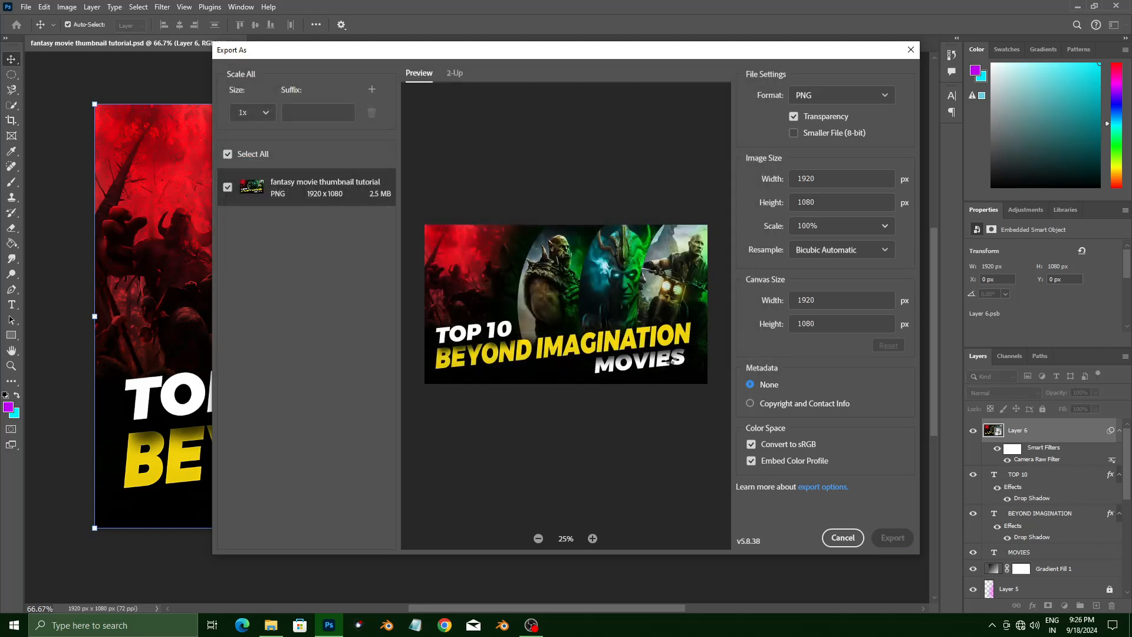